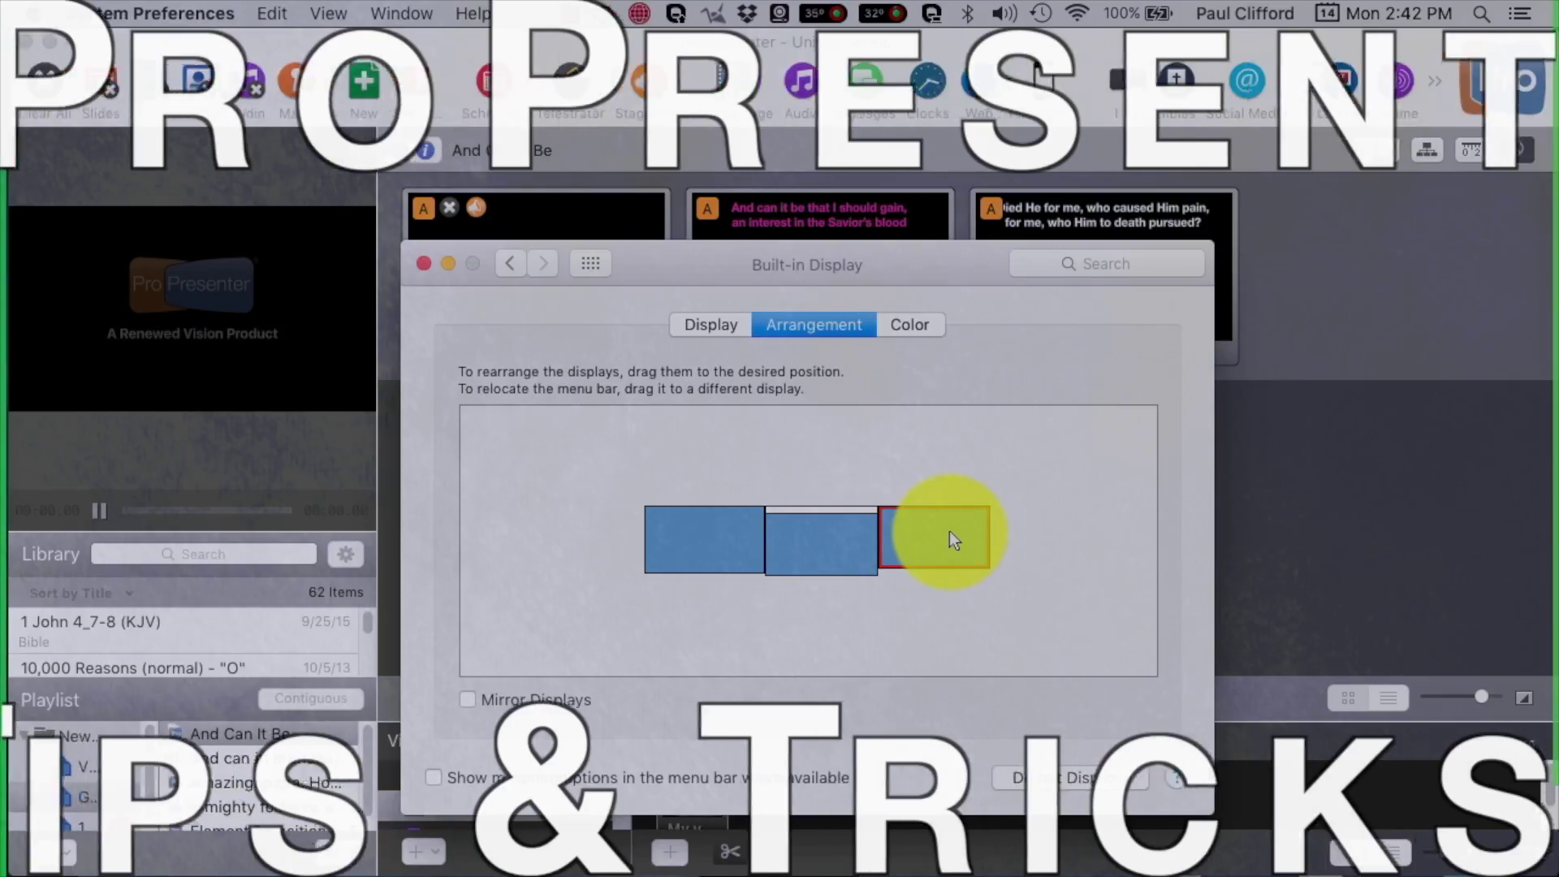
Step: Arrange the displays, send ProPresenter slide 2 to the output, and confirm quitting ProPresenter
{"action": "left_click_drag", "start_coordinate": [955, 540], "coordinate": [718, 534]}
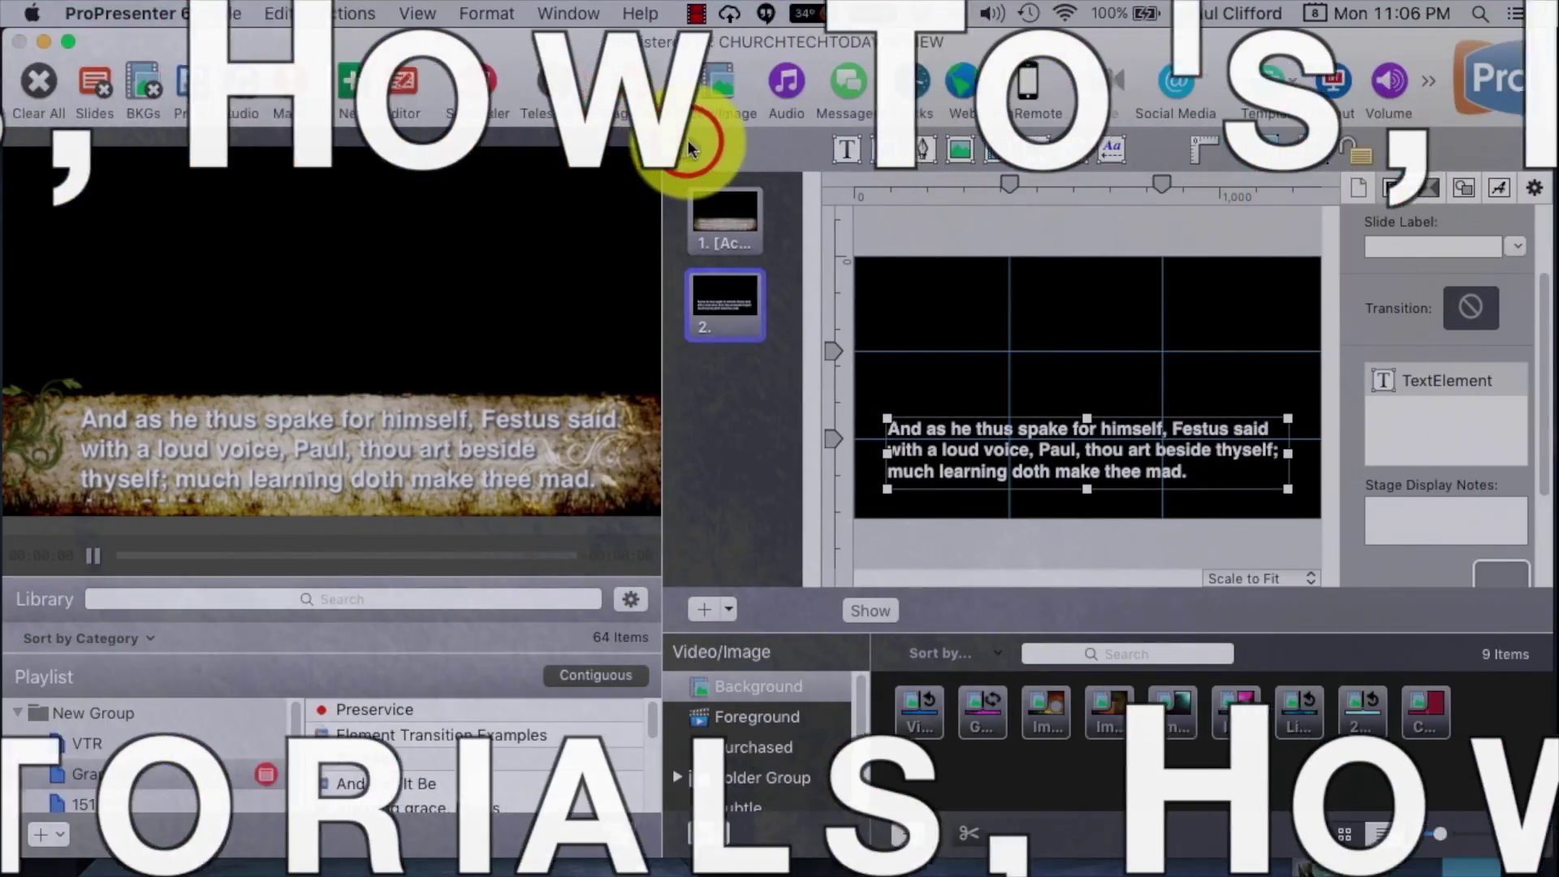
{"action": "left_click", "coordinate": [686, 140]}
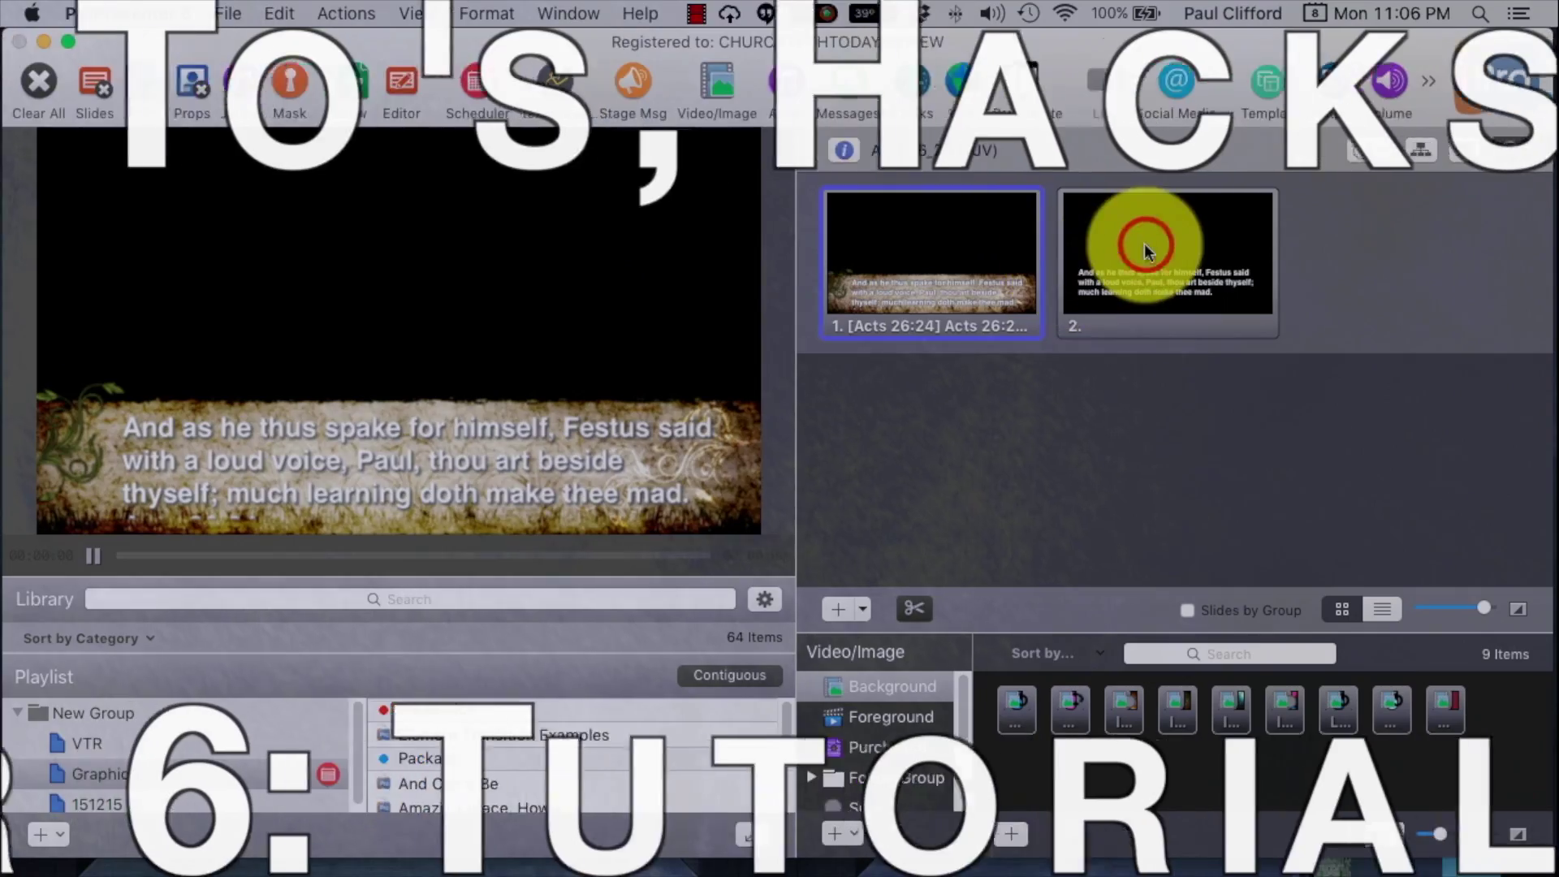
{"action": "left_click", "coordinate": [1145, 243]}
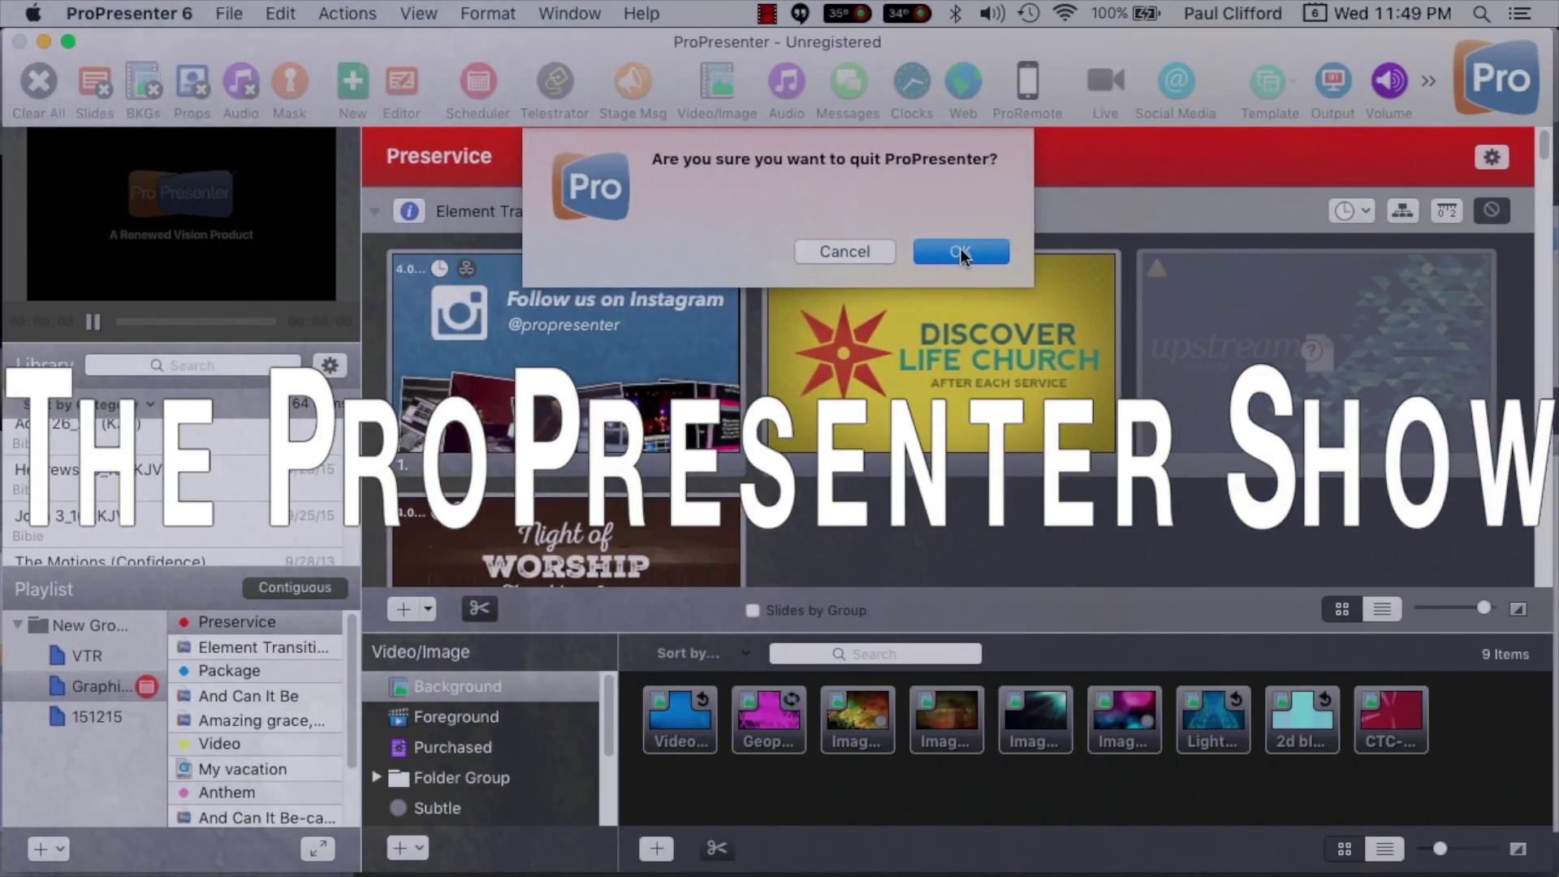
{"action": "left_click", "coordinate": [961, 251]}
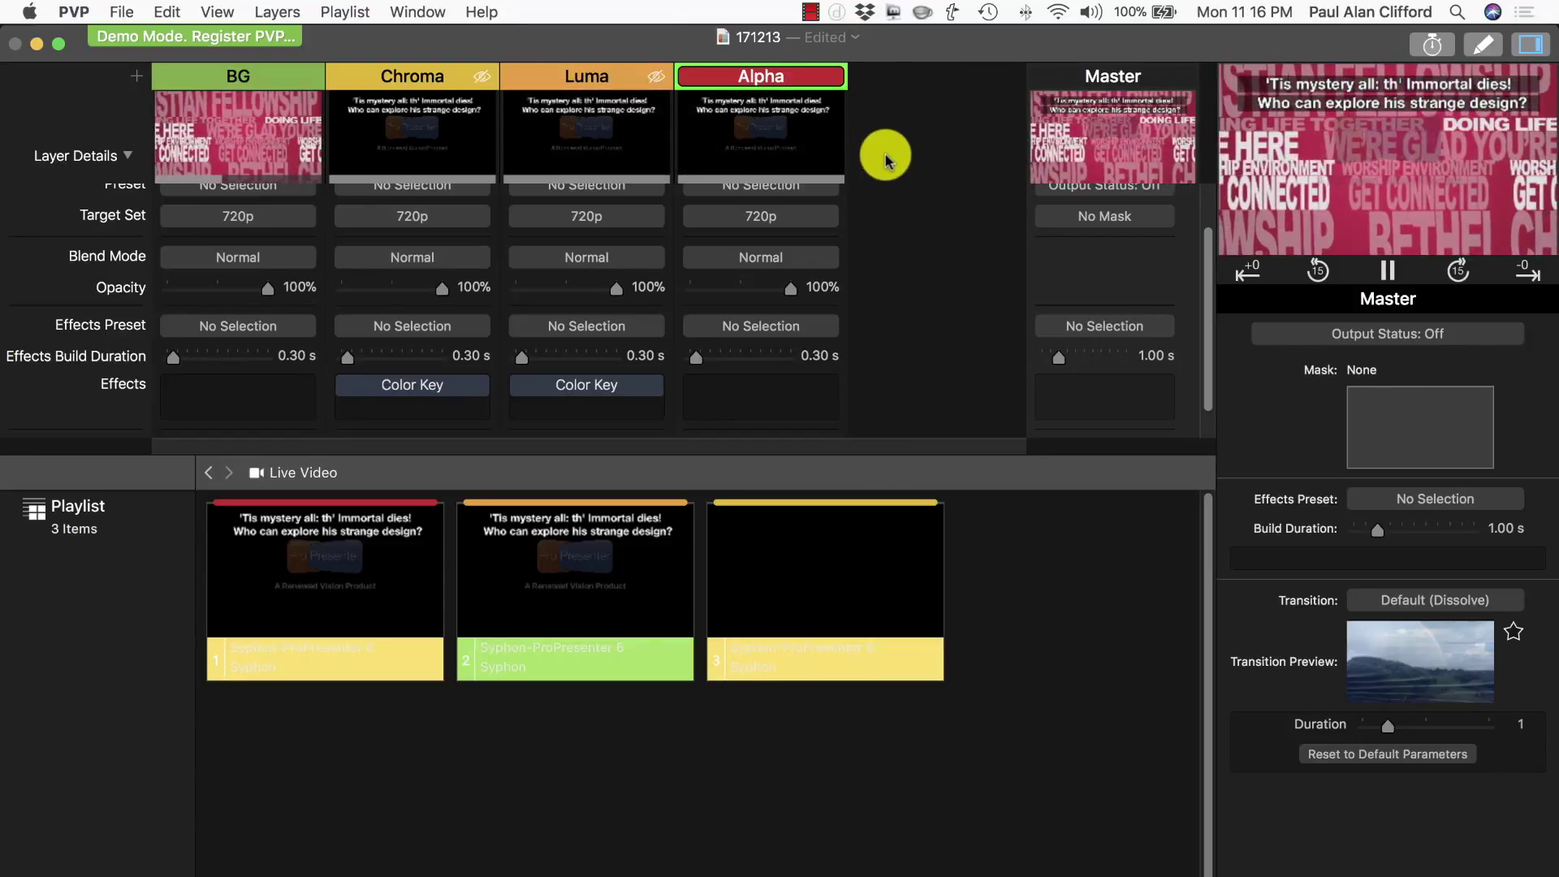
Step: Hide the Alpha layer so Master shows only the looping background video
{"action": "mouse_move", "coordinate": [807, 99]}
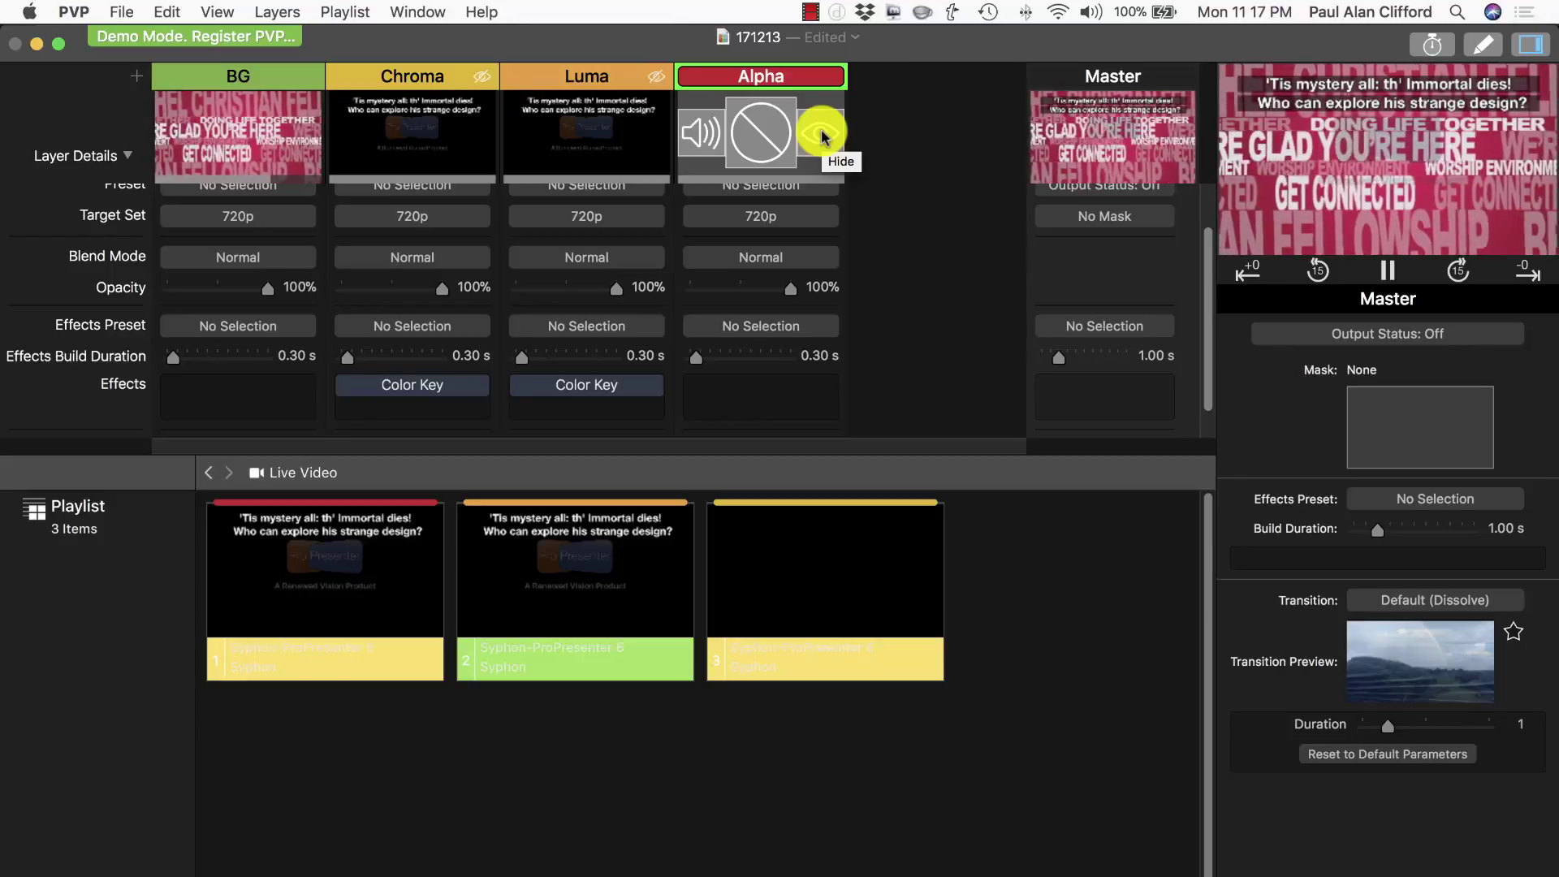
{"action": "left_click", "coordinate": [822, 134]}
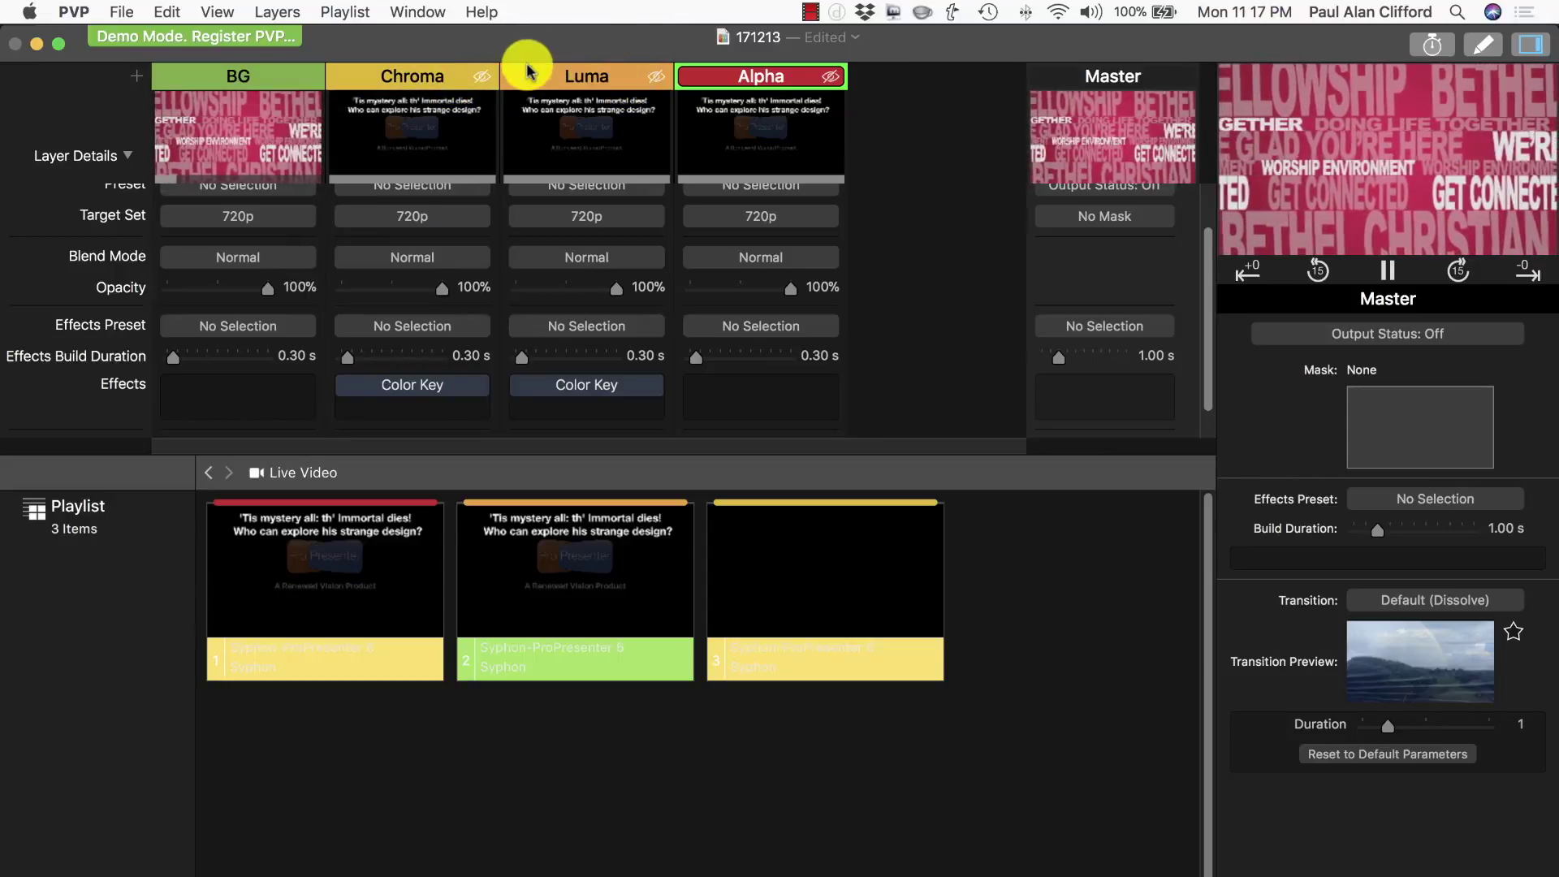
{"action": "key", "text": "super+Tab"}
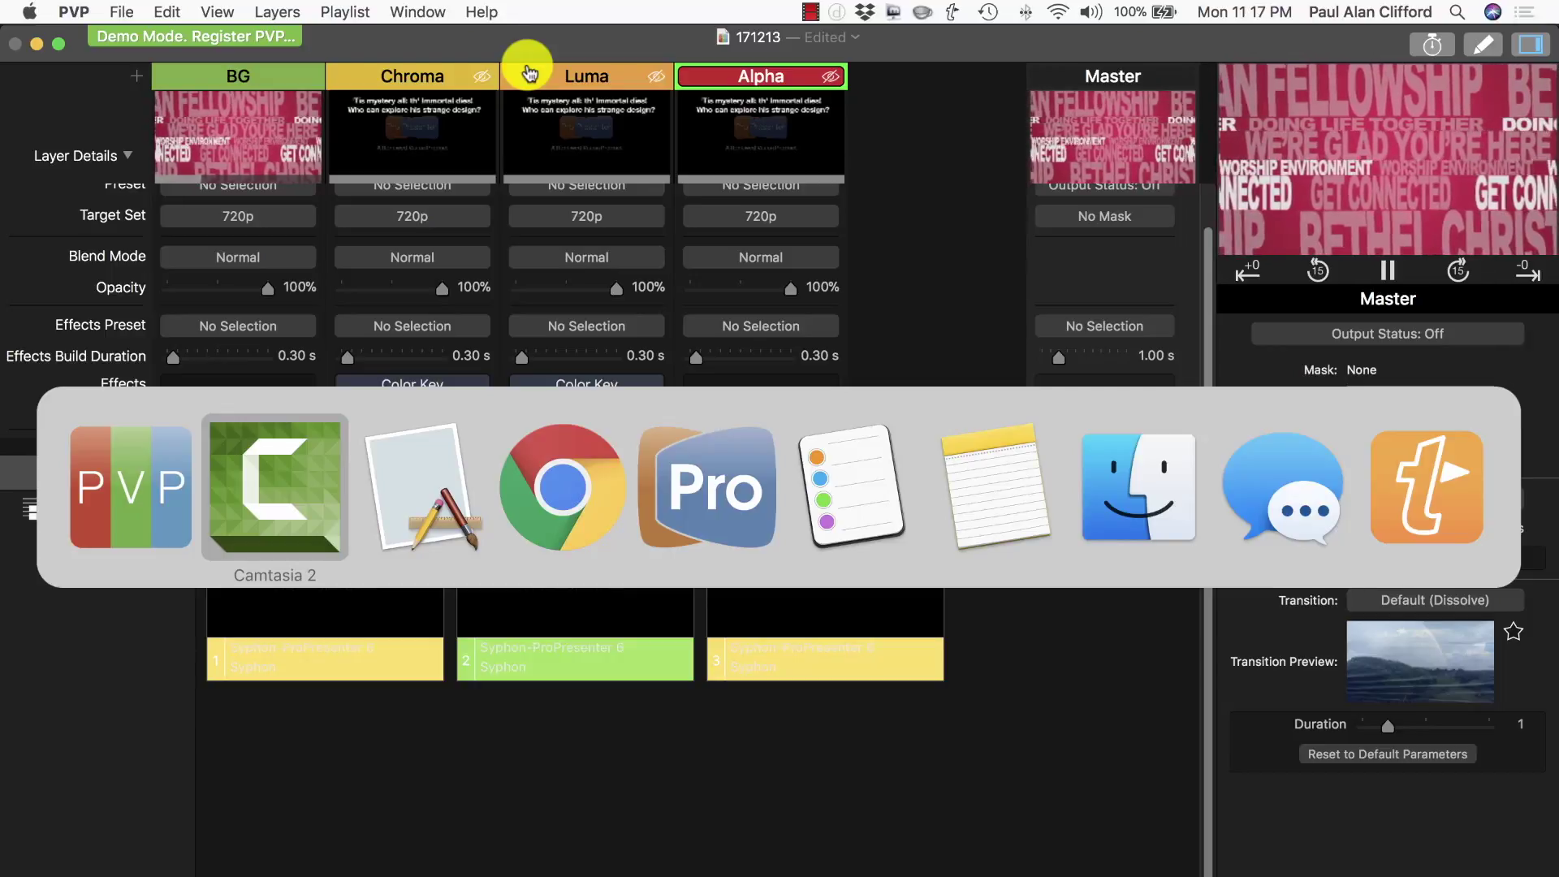
Step: Set ProPresenter's HD-SDI output device to '- Disabled -' and close Preferences
{"action": "key", "text": "super+Tab"}
{"action": "key", "text": "super+Tab"}
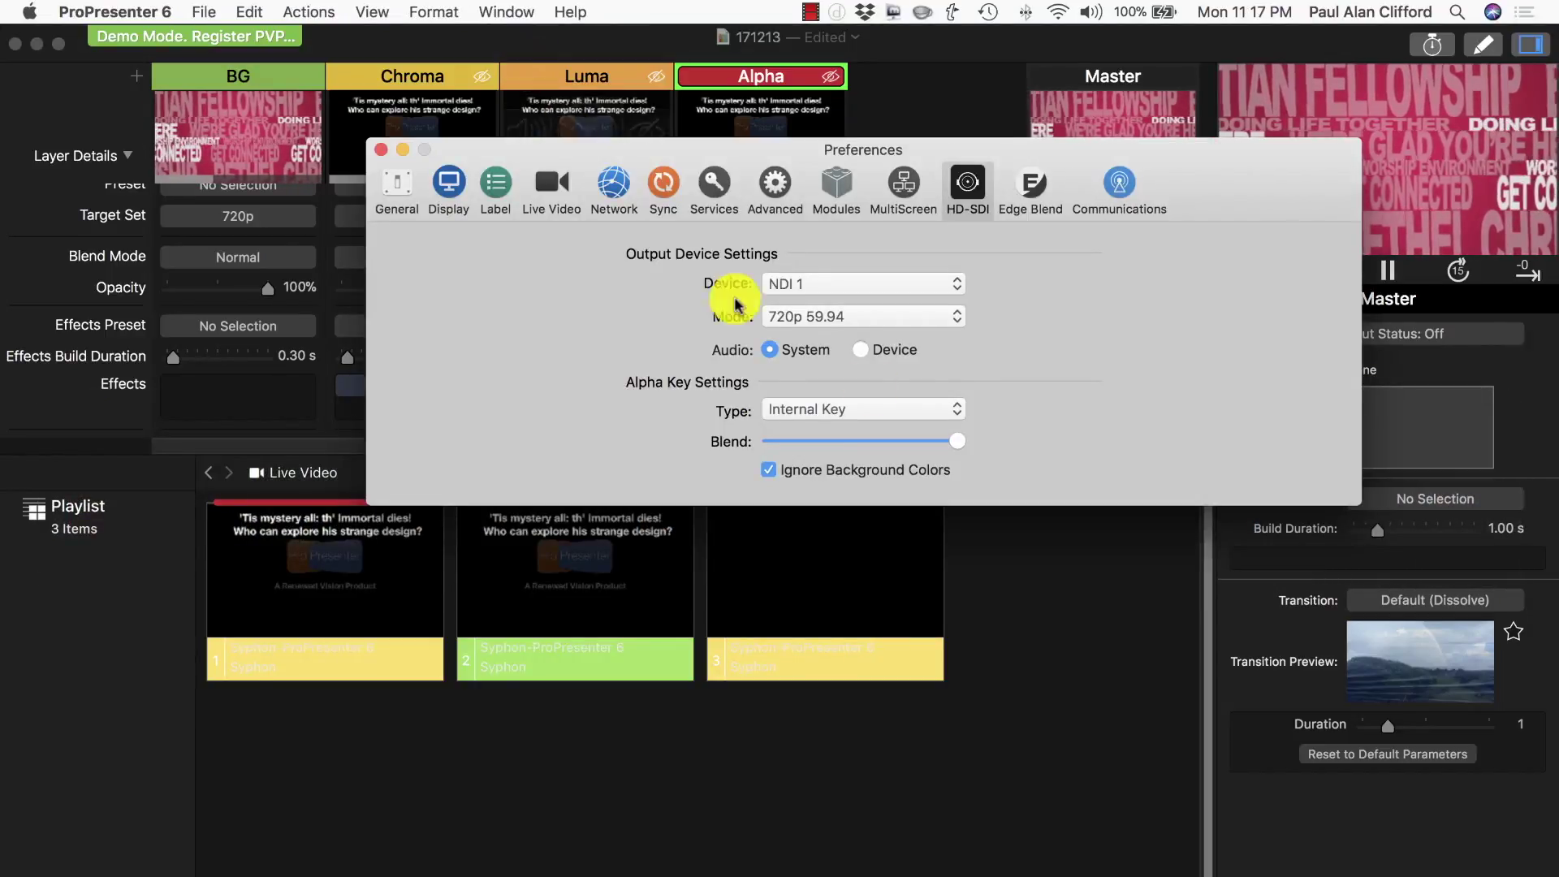
{"action": "left_click", "coordinate": [961, 282]}
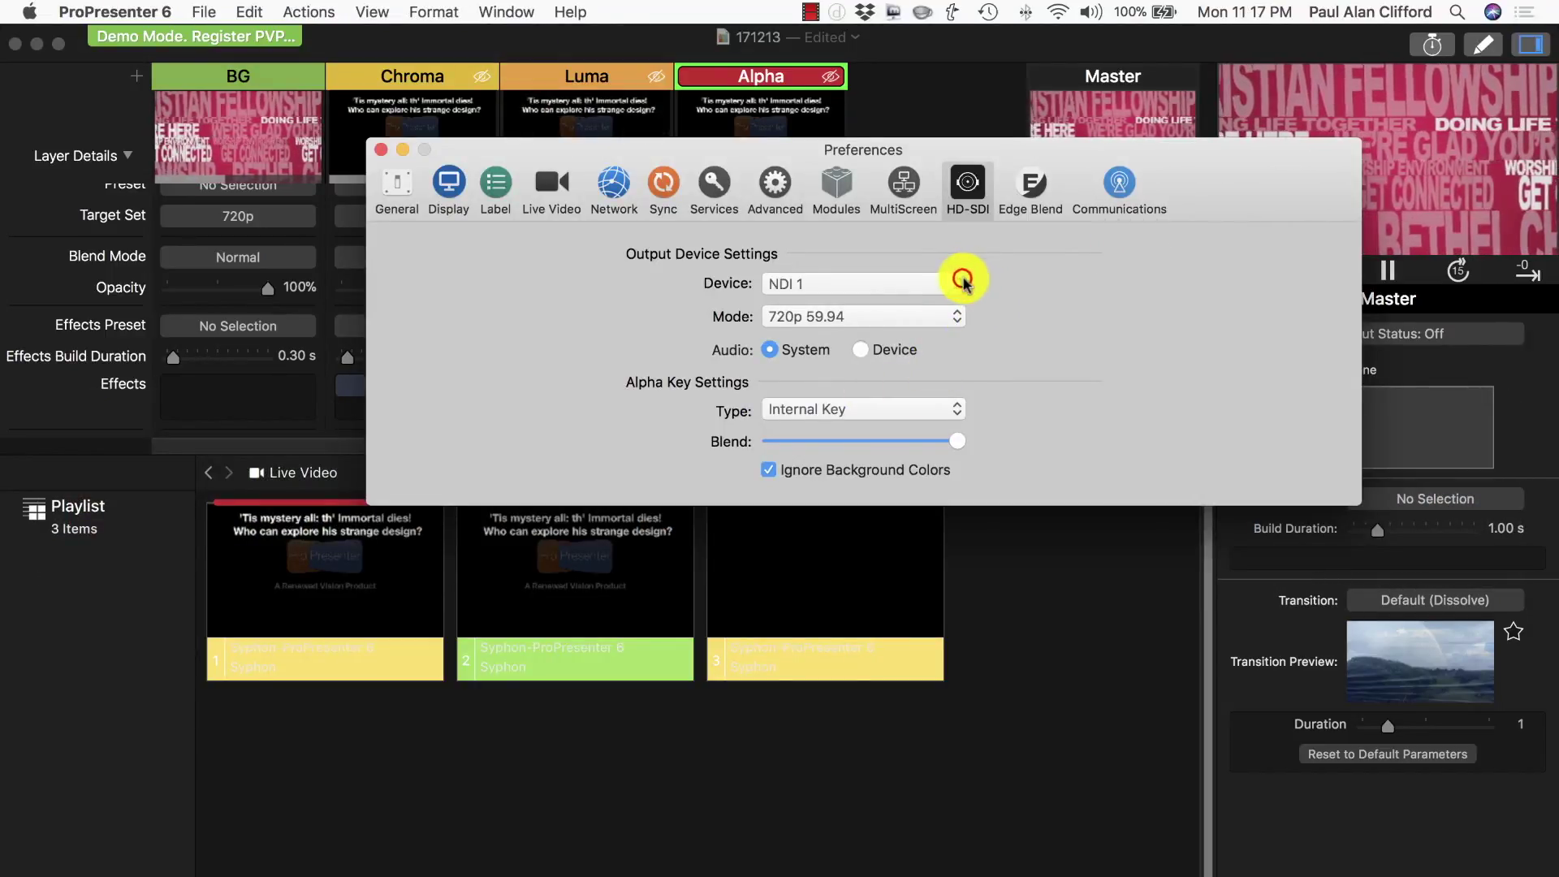
{"action": "left_click", "coordinate": [941, 303]}
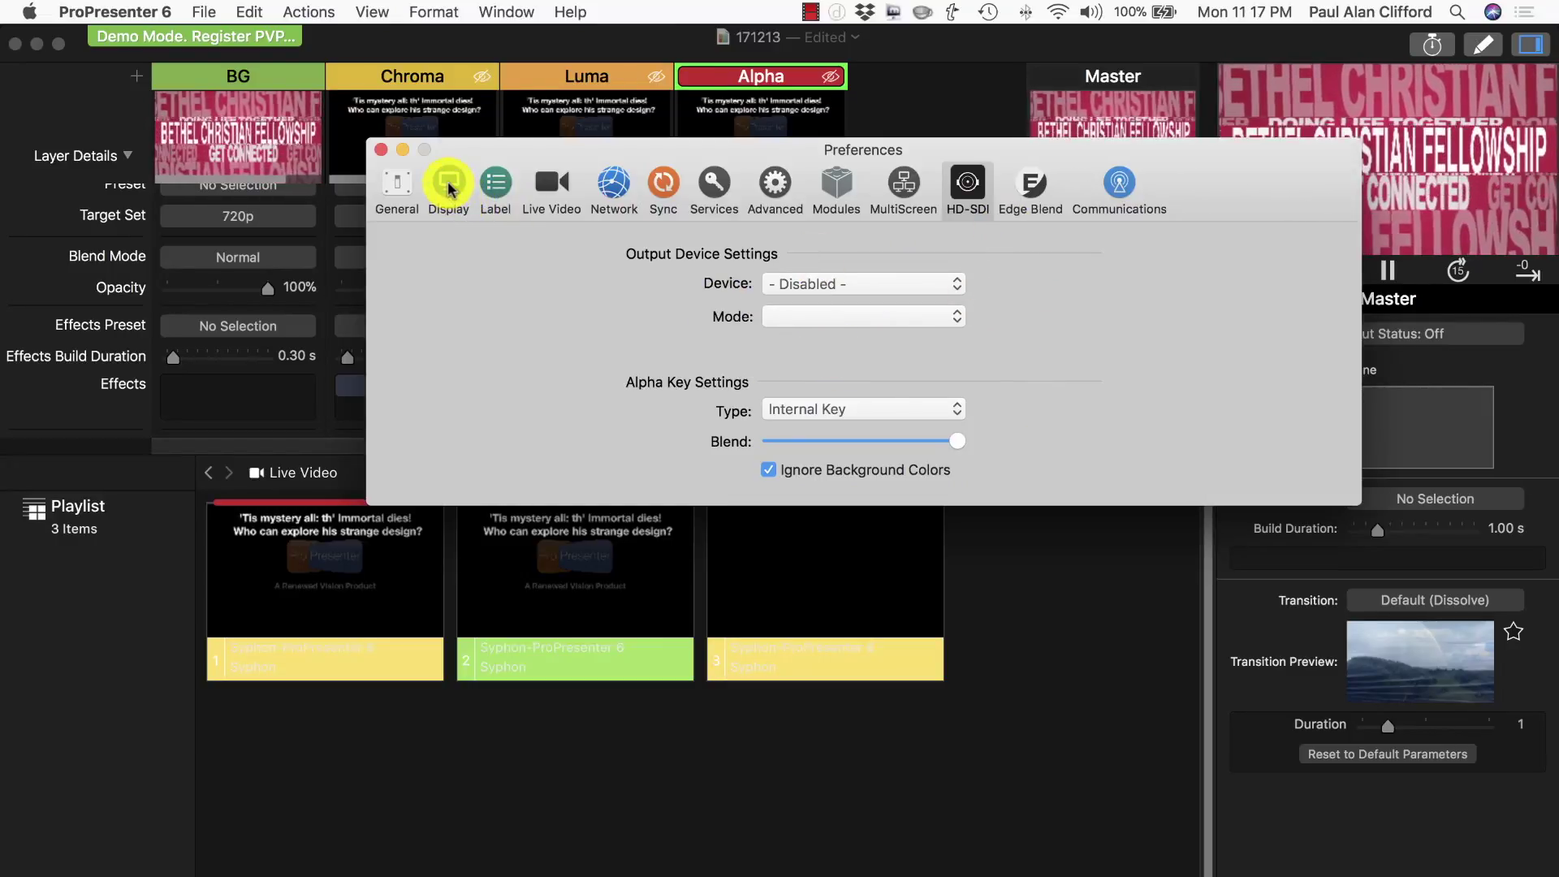
{"action": "left_click", "coordinate": [382, 150]}
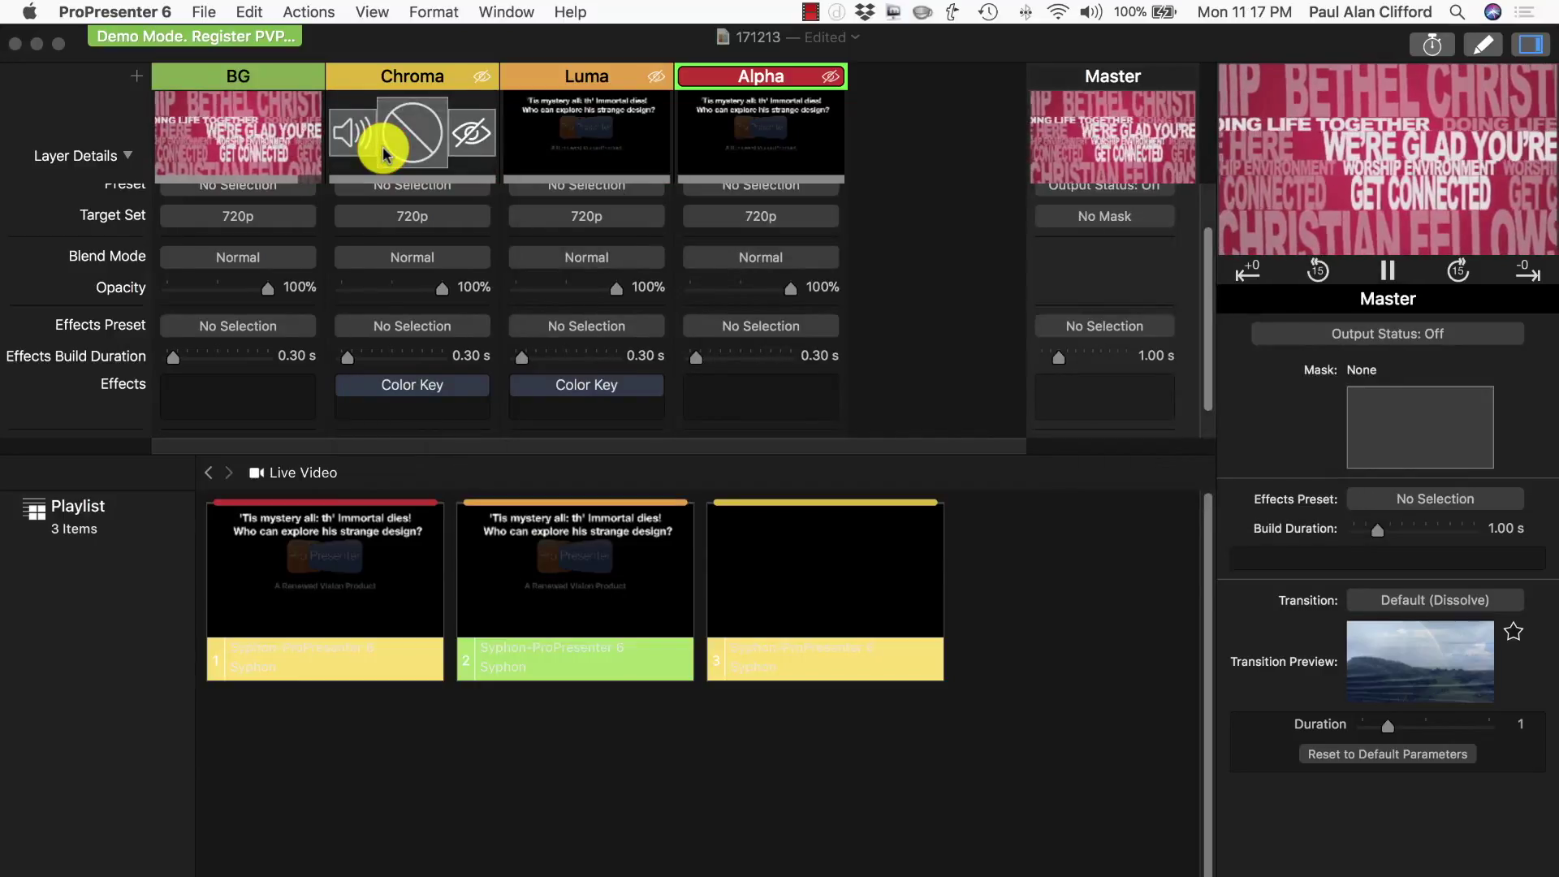
Step: Cancel the ProPresenter quit prompt, keeping ProPresenter open in front
{"action": "key", "text": "super+q"}
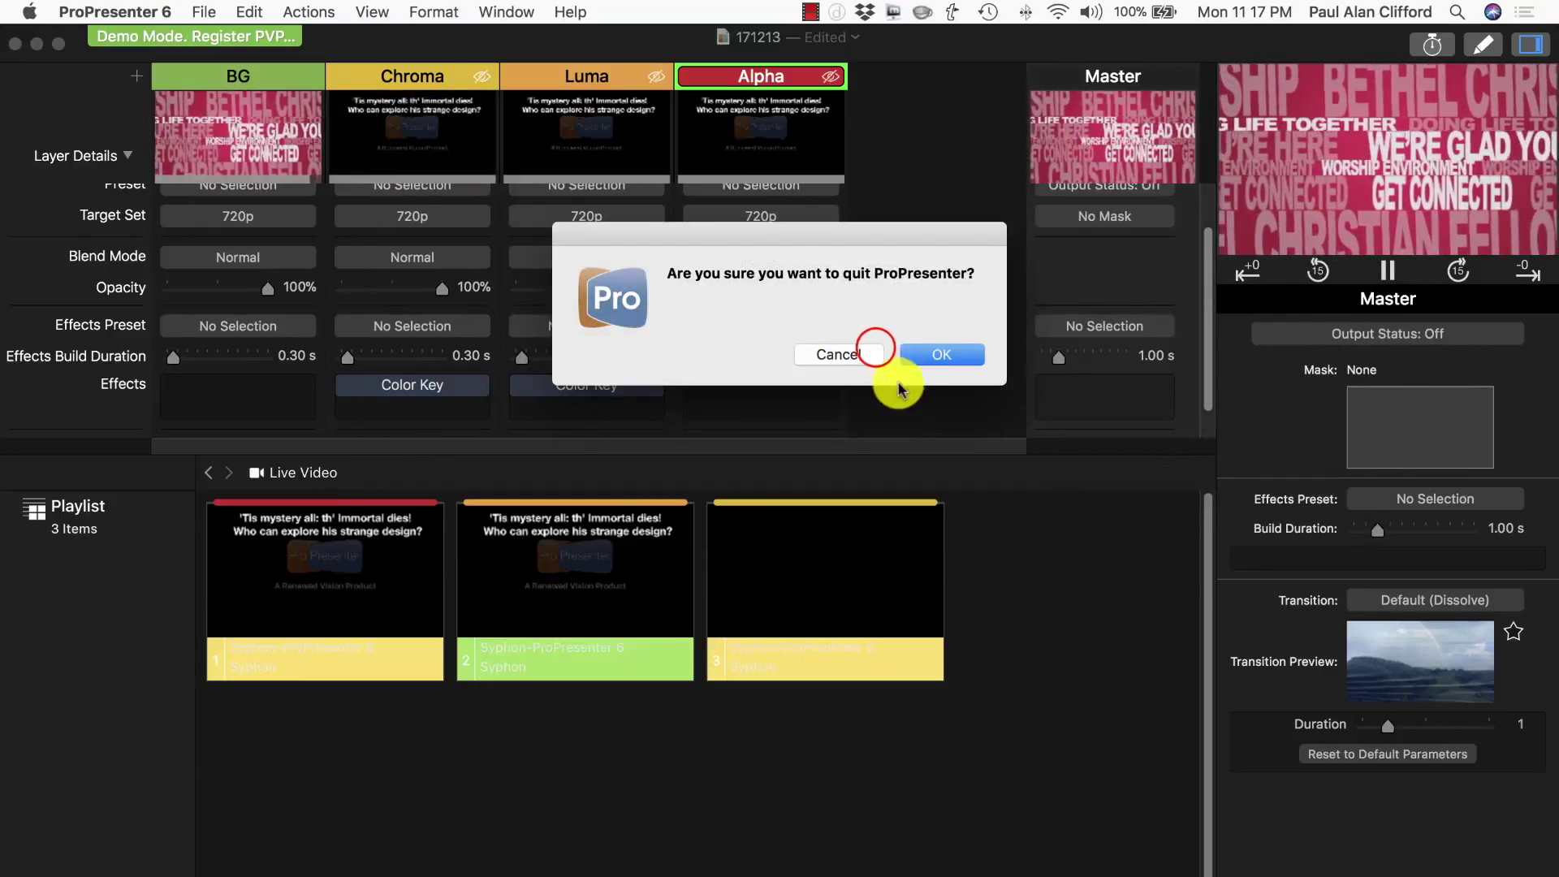
{"action": "left_click", "coordinate": [869, 353]}
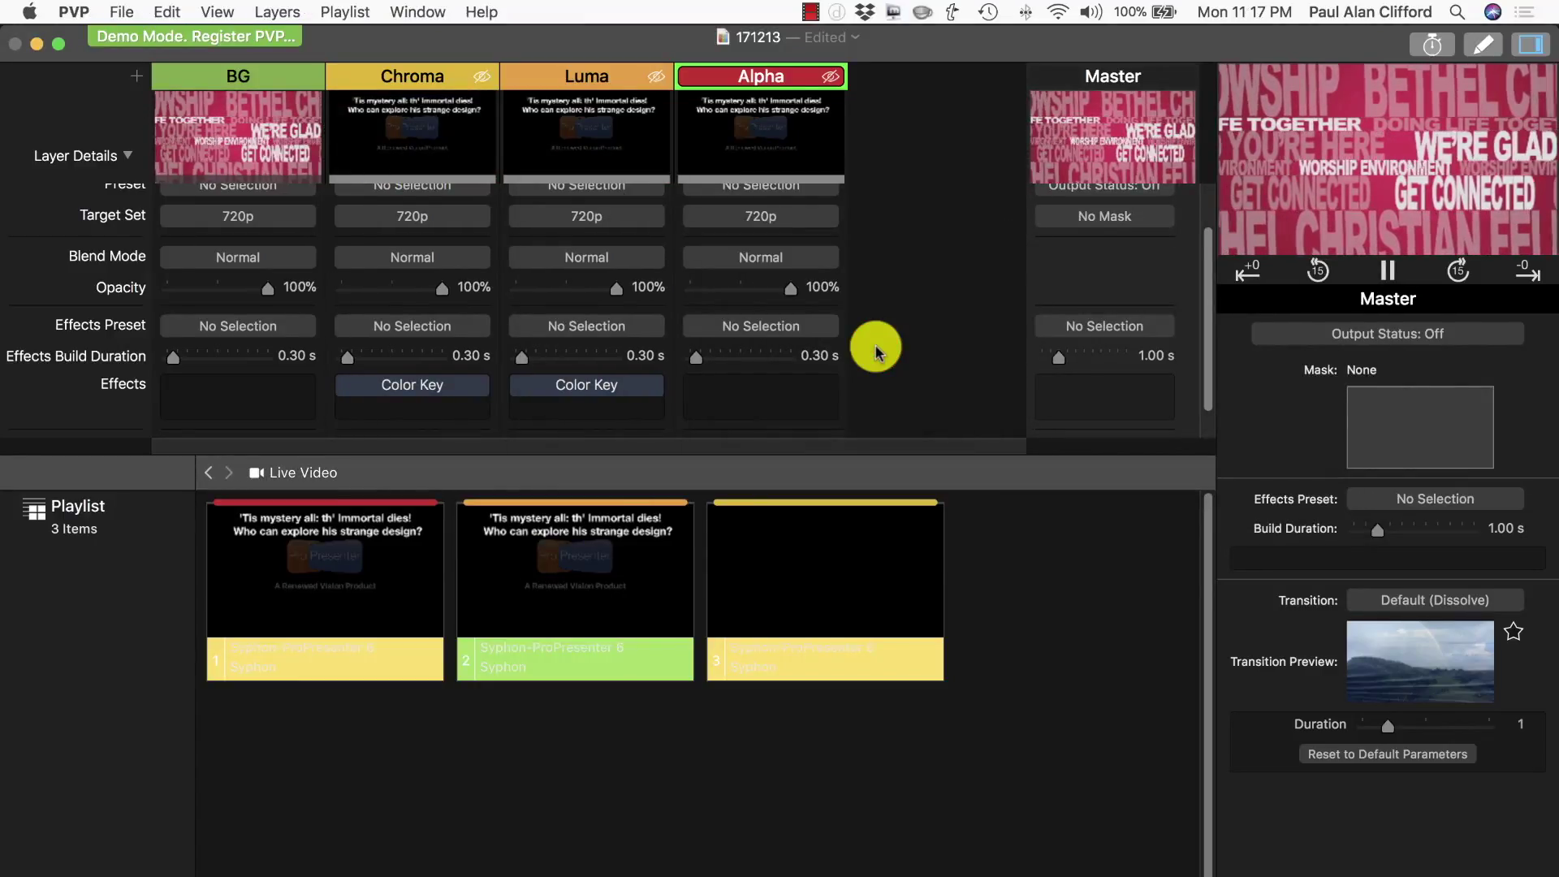
{"action": "key", "text": "super+Tab"}
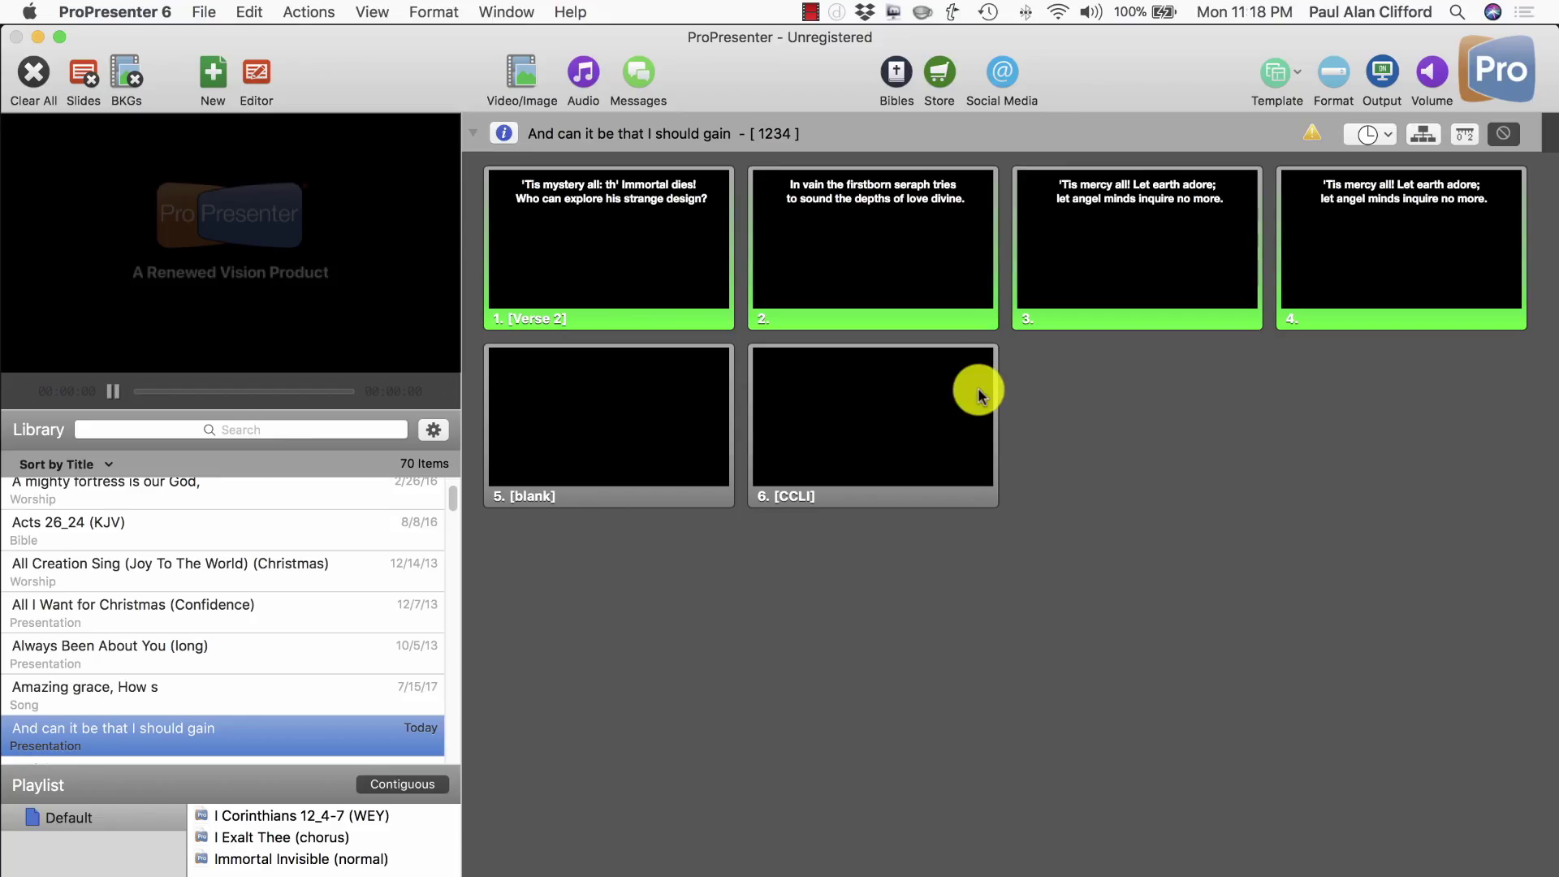
Step: Send the Verse 2 slide "'Tis mystery all: th' Immortal dies!" live, then return to PVP
{"action": "left_click", "coordinate": [645, 245]}
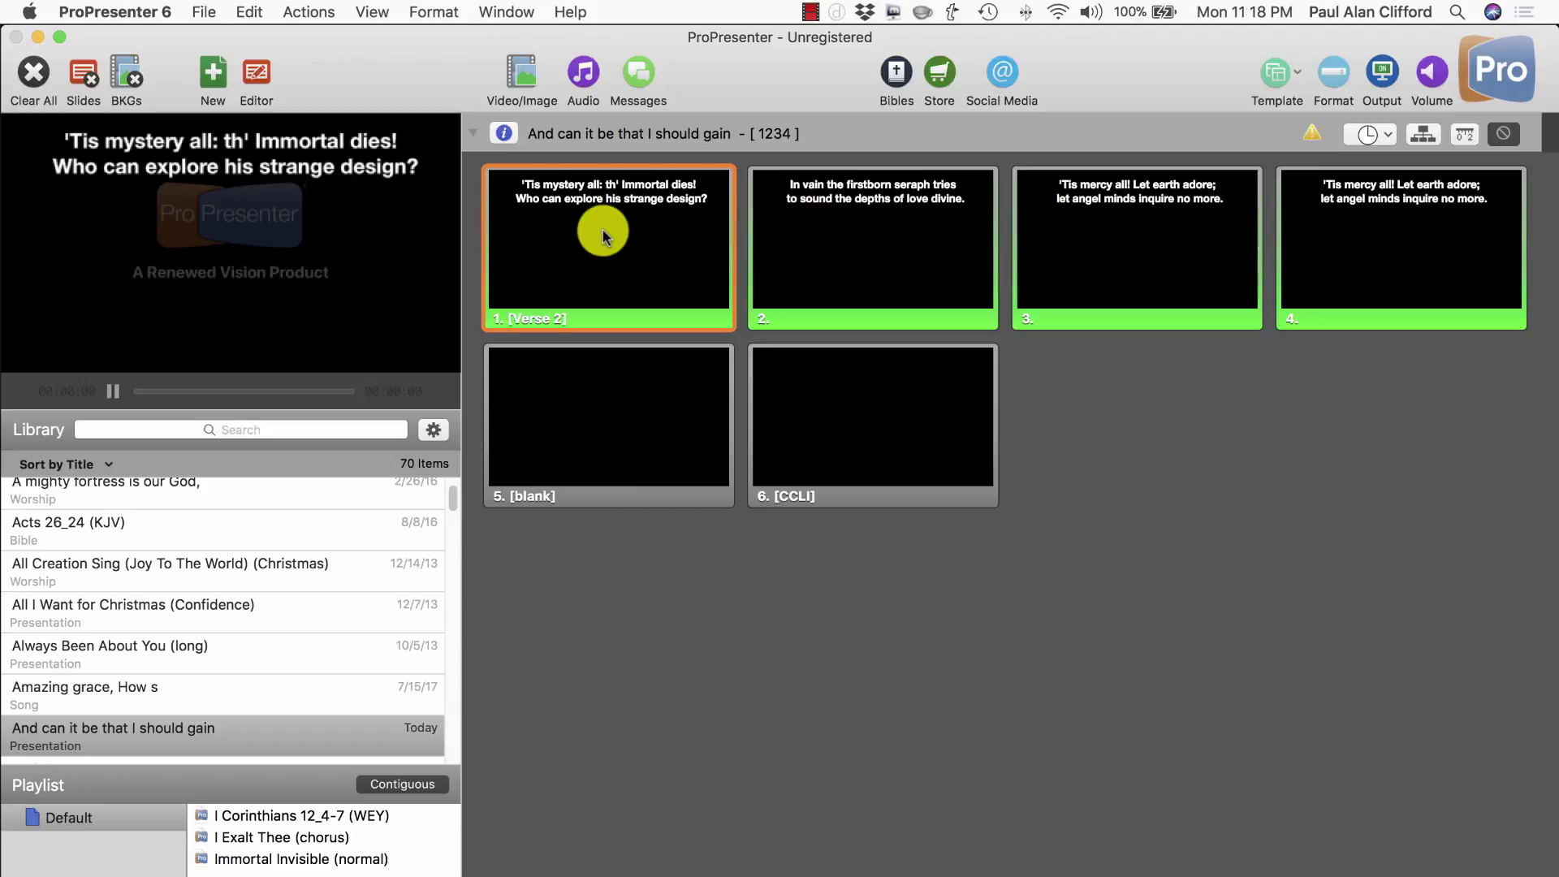
{"action": "key", "text": "super+Tab"}
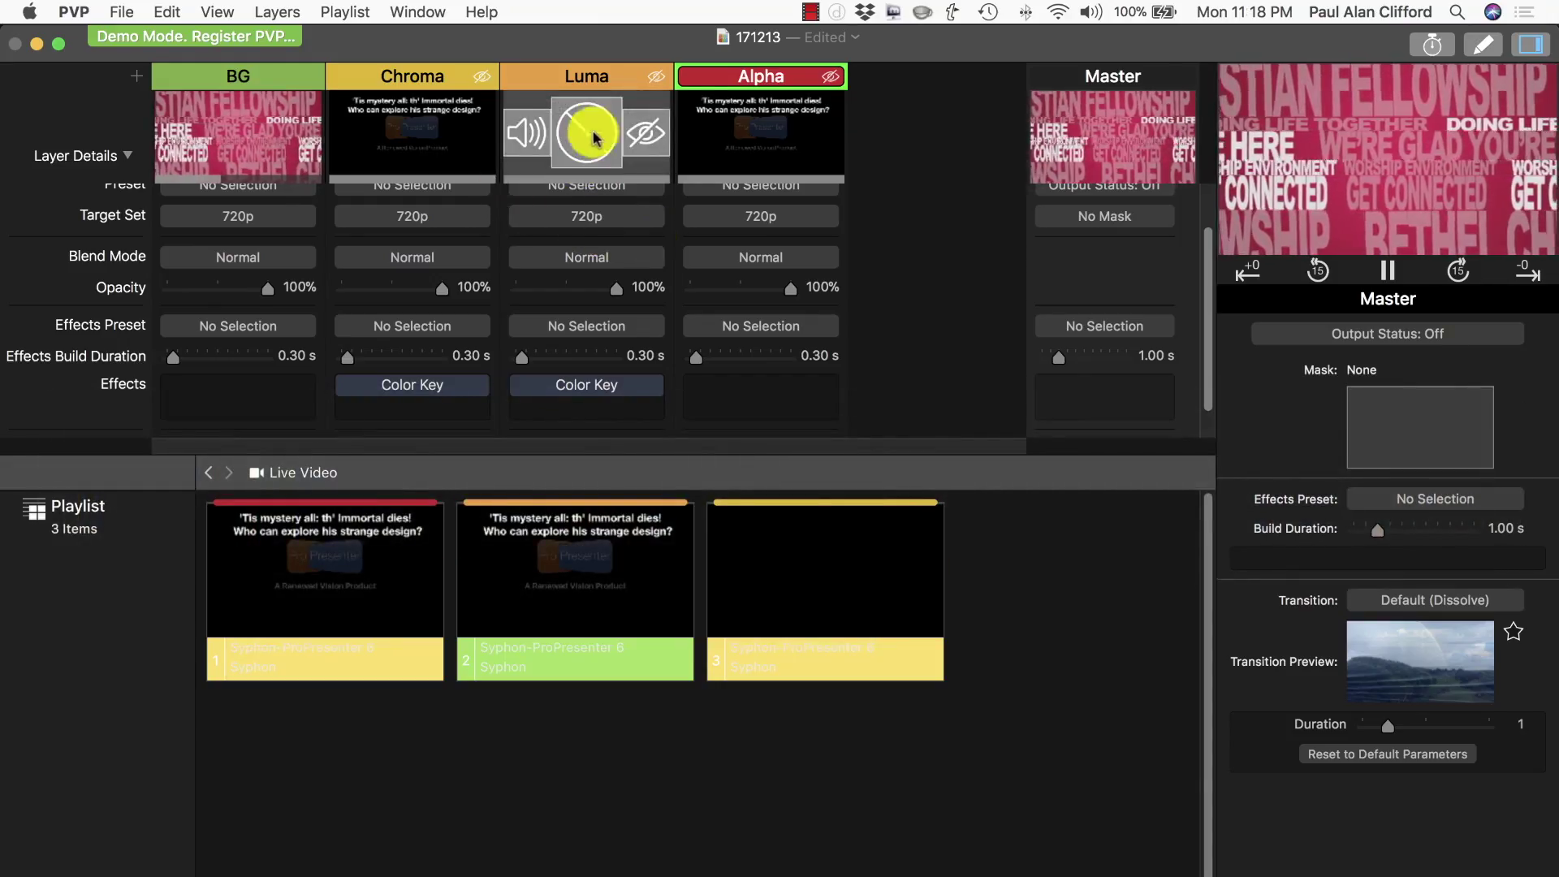
Step: Unhide the Luma layer, check Master, and view Luma's Color Key on black at tolerance .01
{"action": "left_click", "coordinate": [574, 73]}
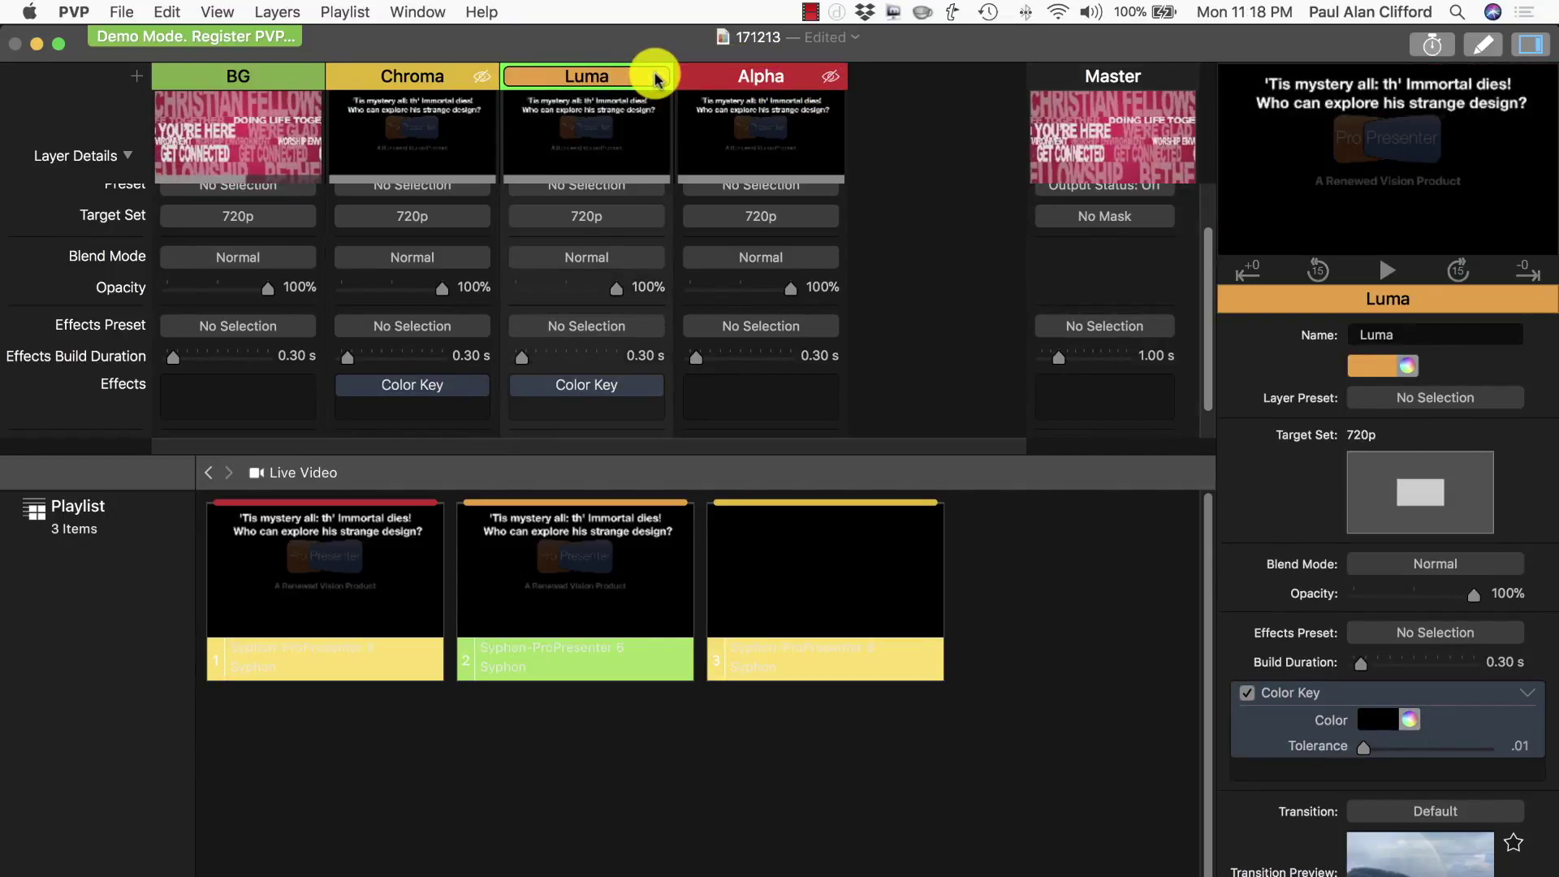
{"action": "mouse_move", "coordinate": [621, 132]}
{"action": "left_click", "coordinate": [638, 134]}
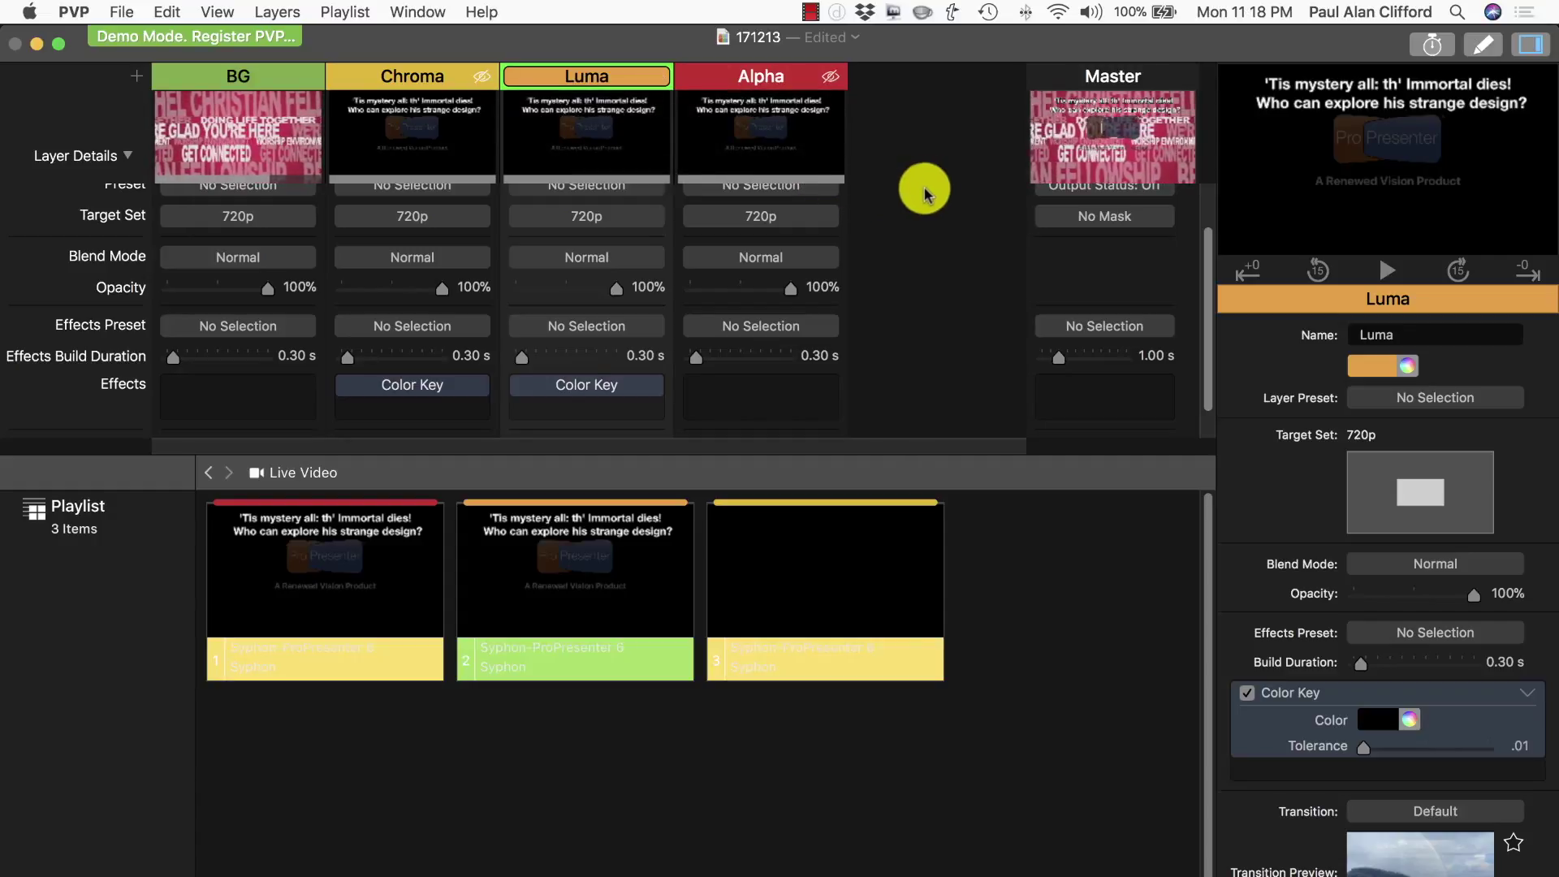
{"action": "left_click", "coordinate": [1101, 66]}
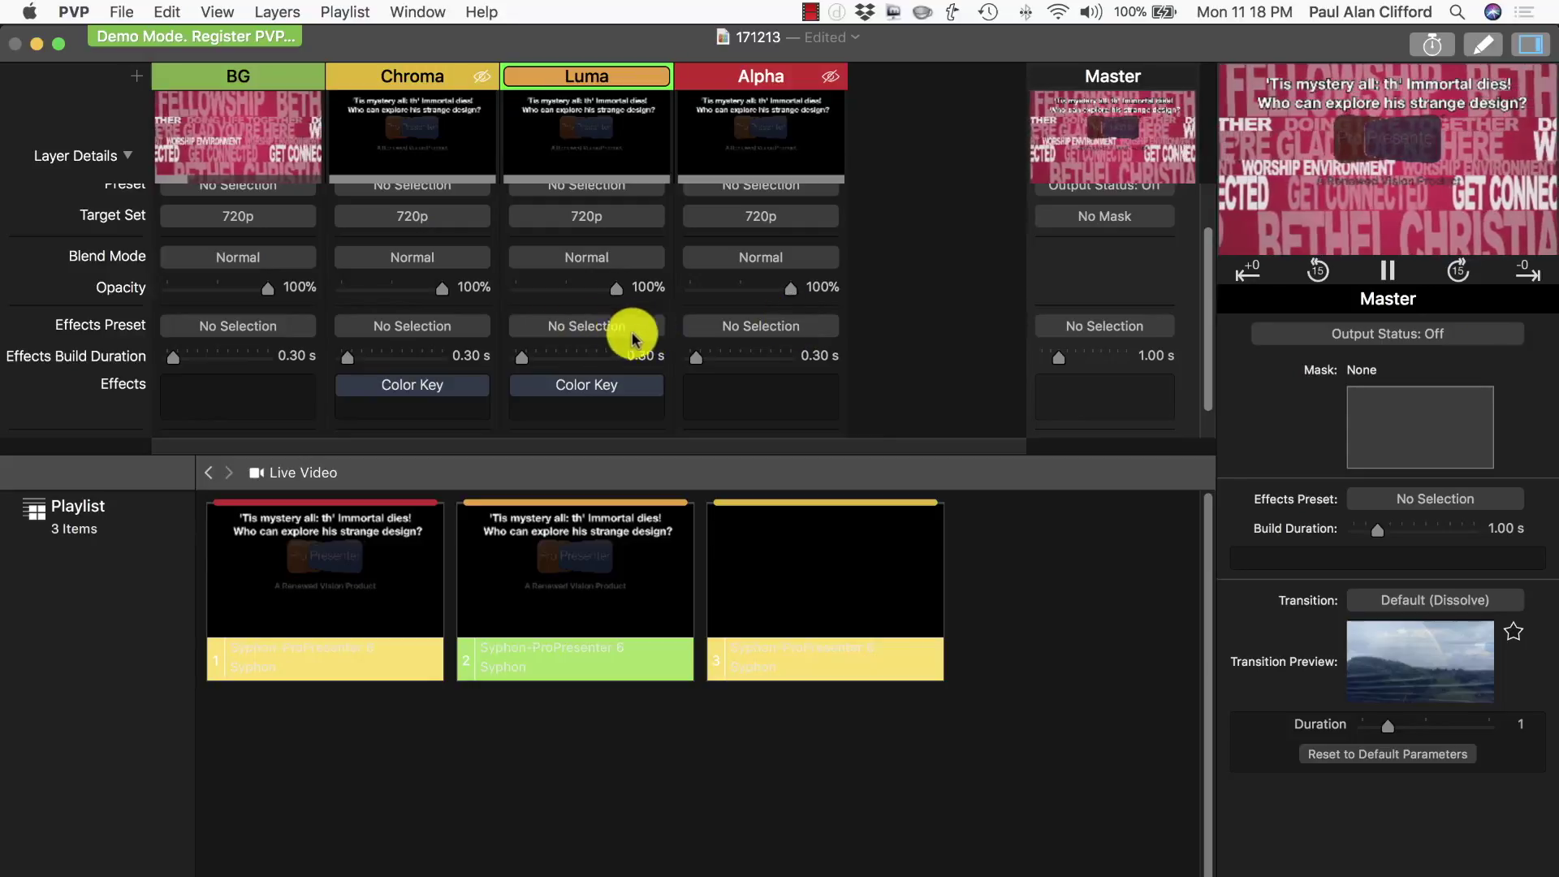
{"action": "mouse_move", "coordinate": [582, 386]}
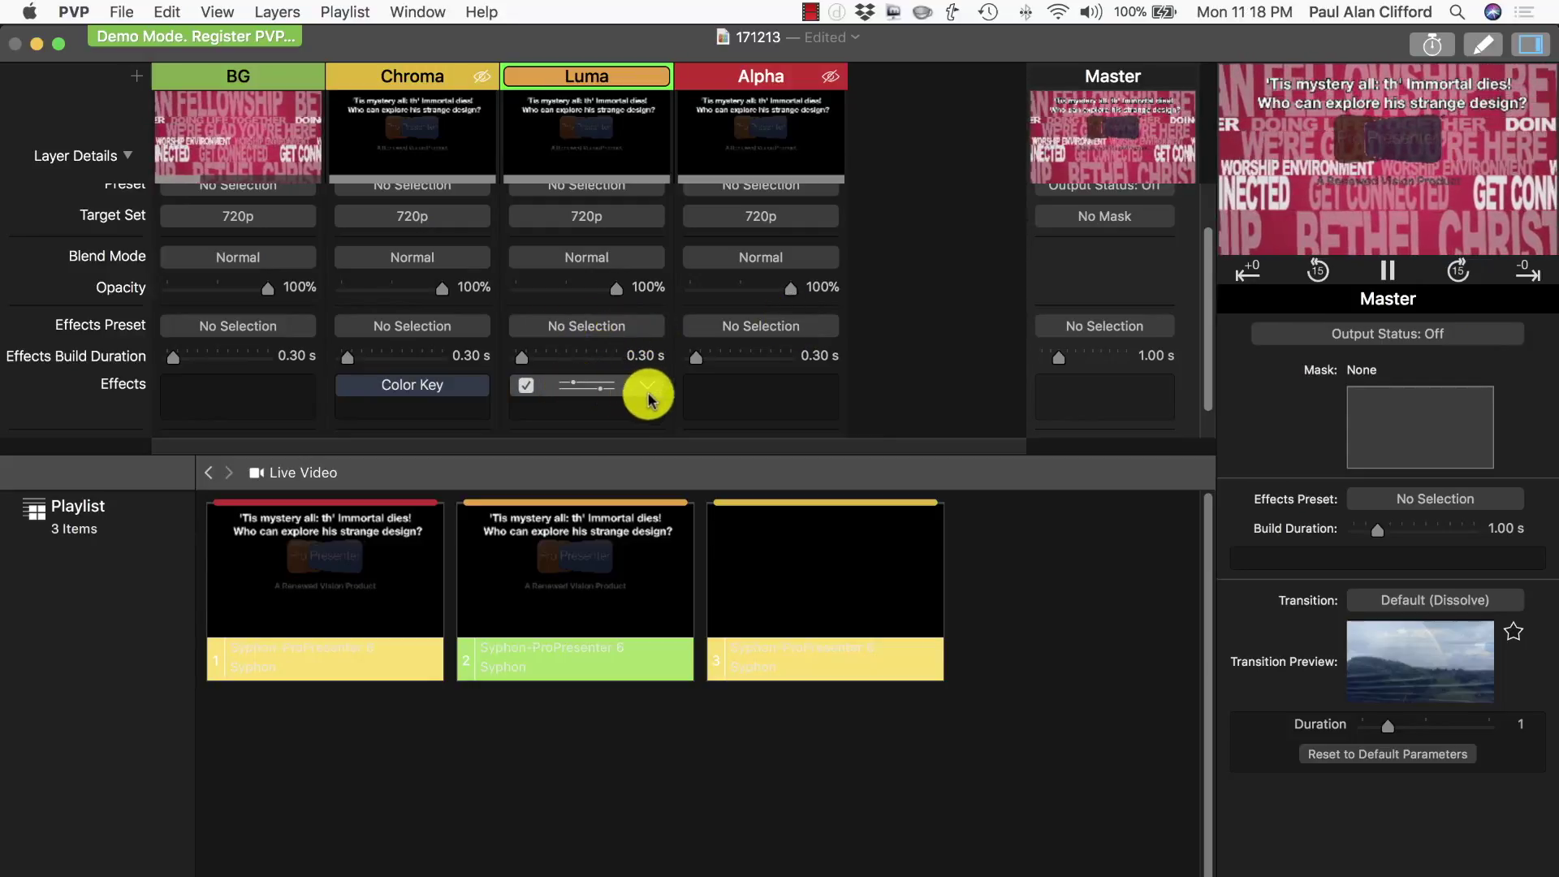
{"action": "left_click", "coordinate": [591, 76]}
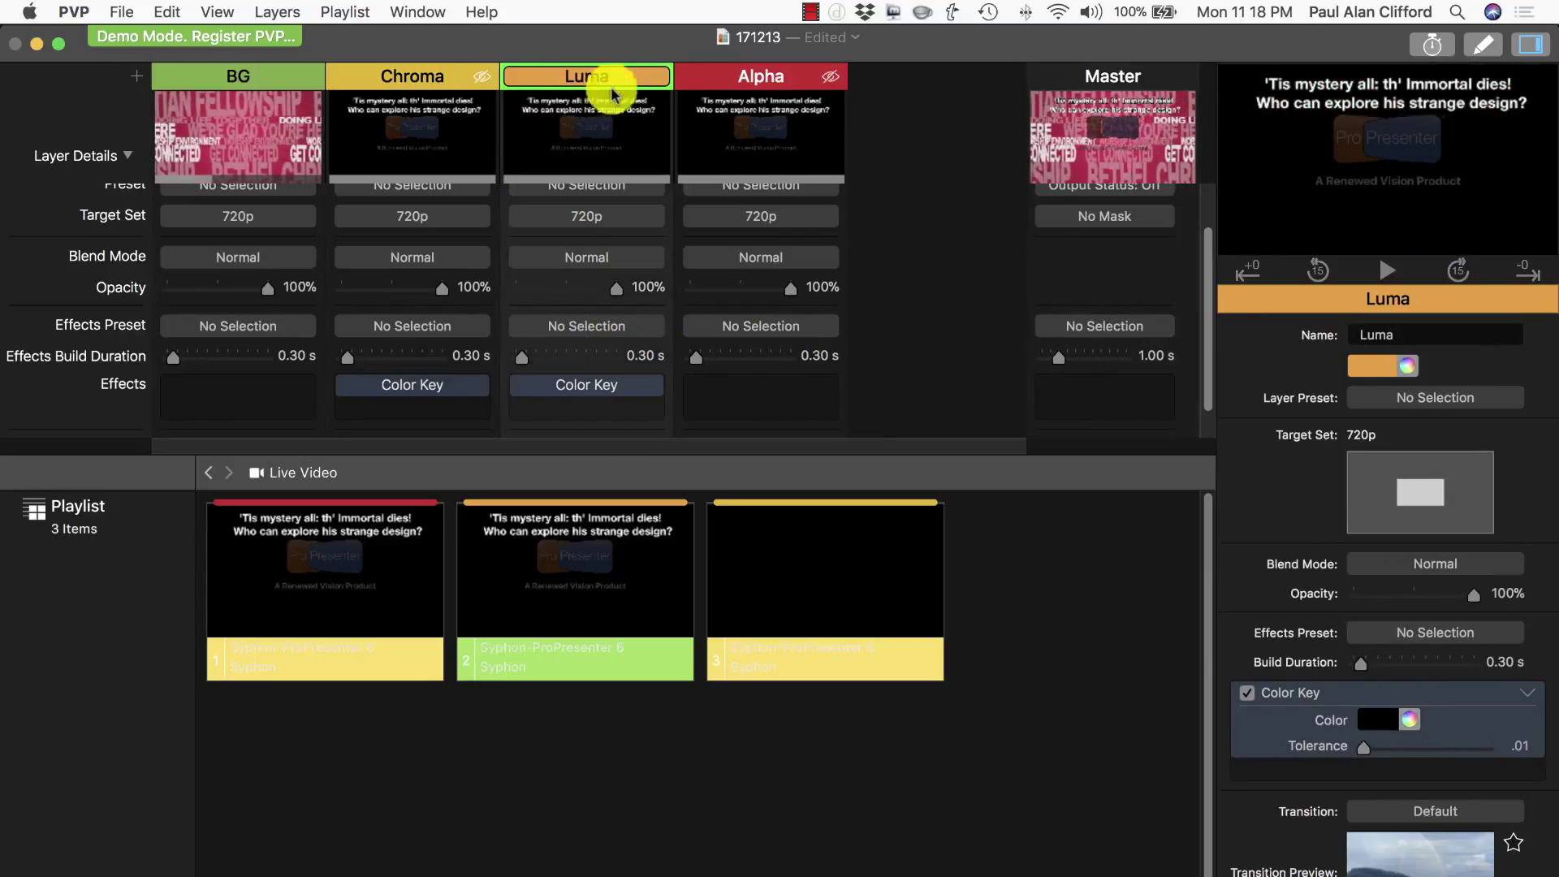
{"action": "scroll", "coordinate": [1451, 716], "scroll_direction": "down", "scroll_amount": 1}
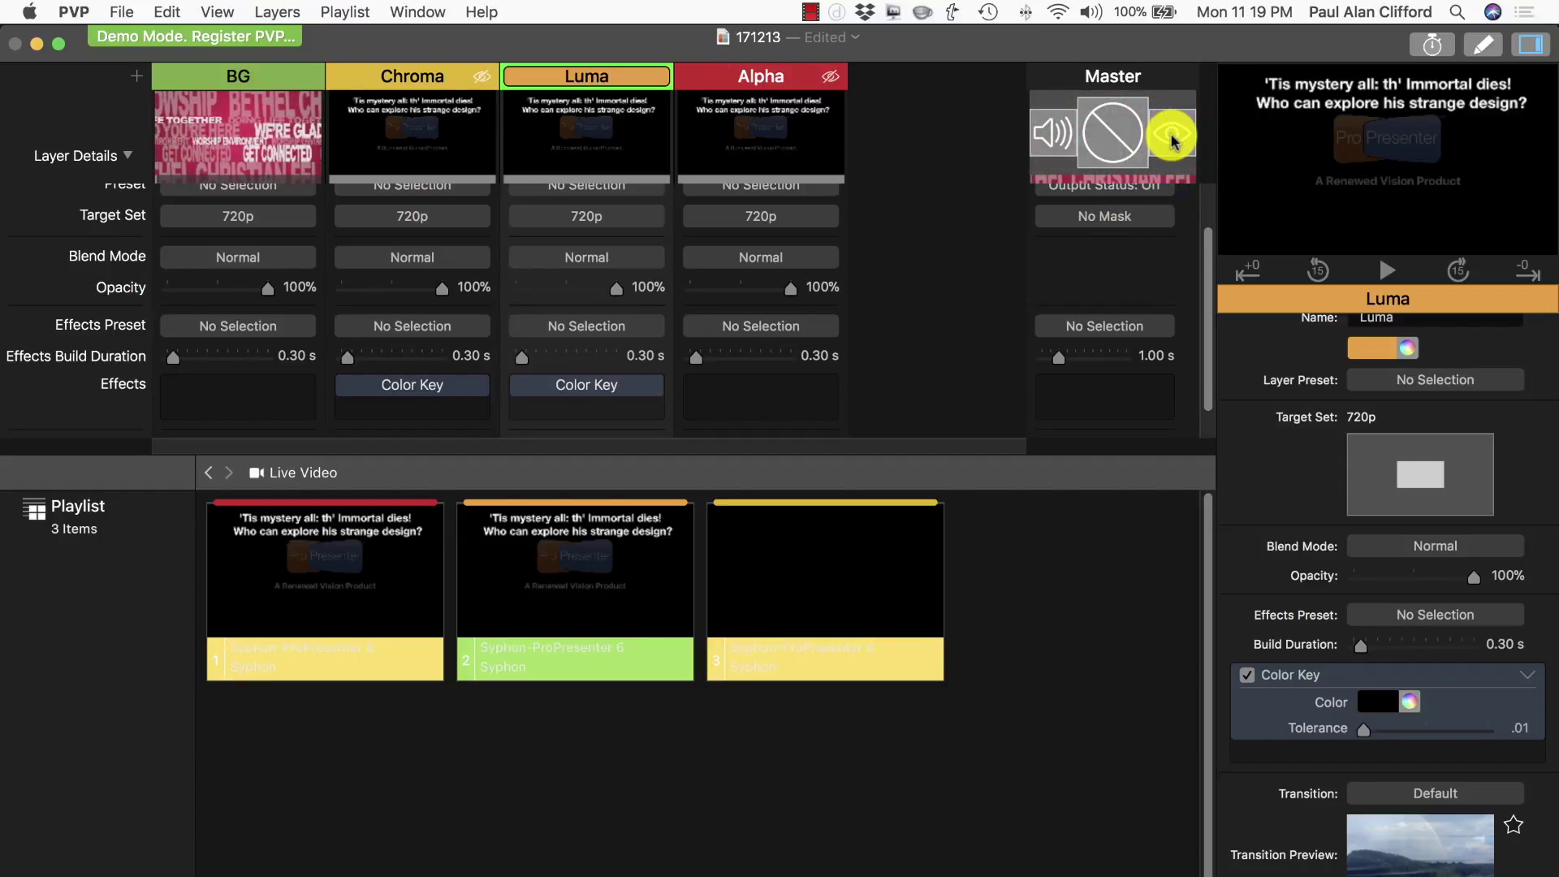
{"action": "left_click", "coordinate": [1367, 730]}
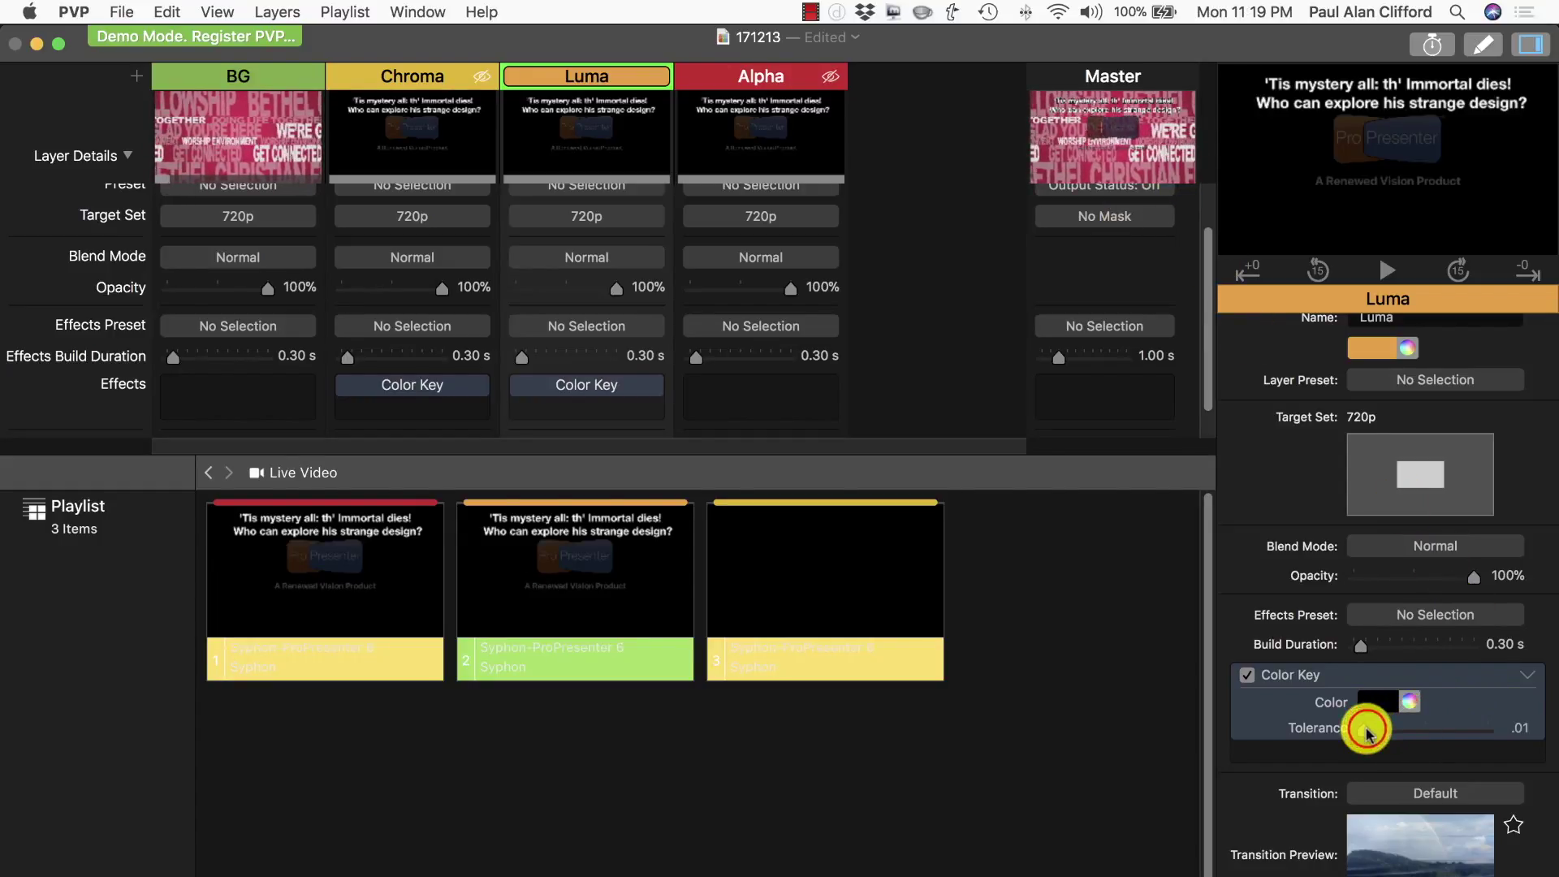
{"action": "mouse_move", "coordinate": [1367, 729]}
{"action": "left_mouse_down"}
{"action": "mouse_move", "coordinate": [1506, 733]}
{"action": "mouse_move", "coordinate": [1383, 732]}
{"action": "mouse_move", "coordinate": [1397, 733]}
{"action": "mouse_move", "coordinate": [1388, 718]}
{"action": "left_mouse_up"}
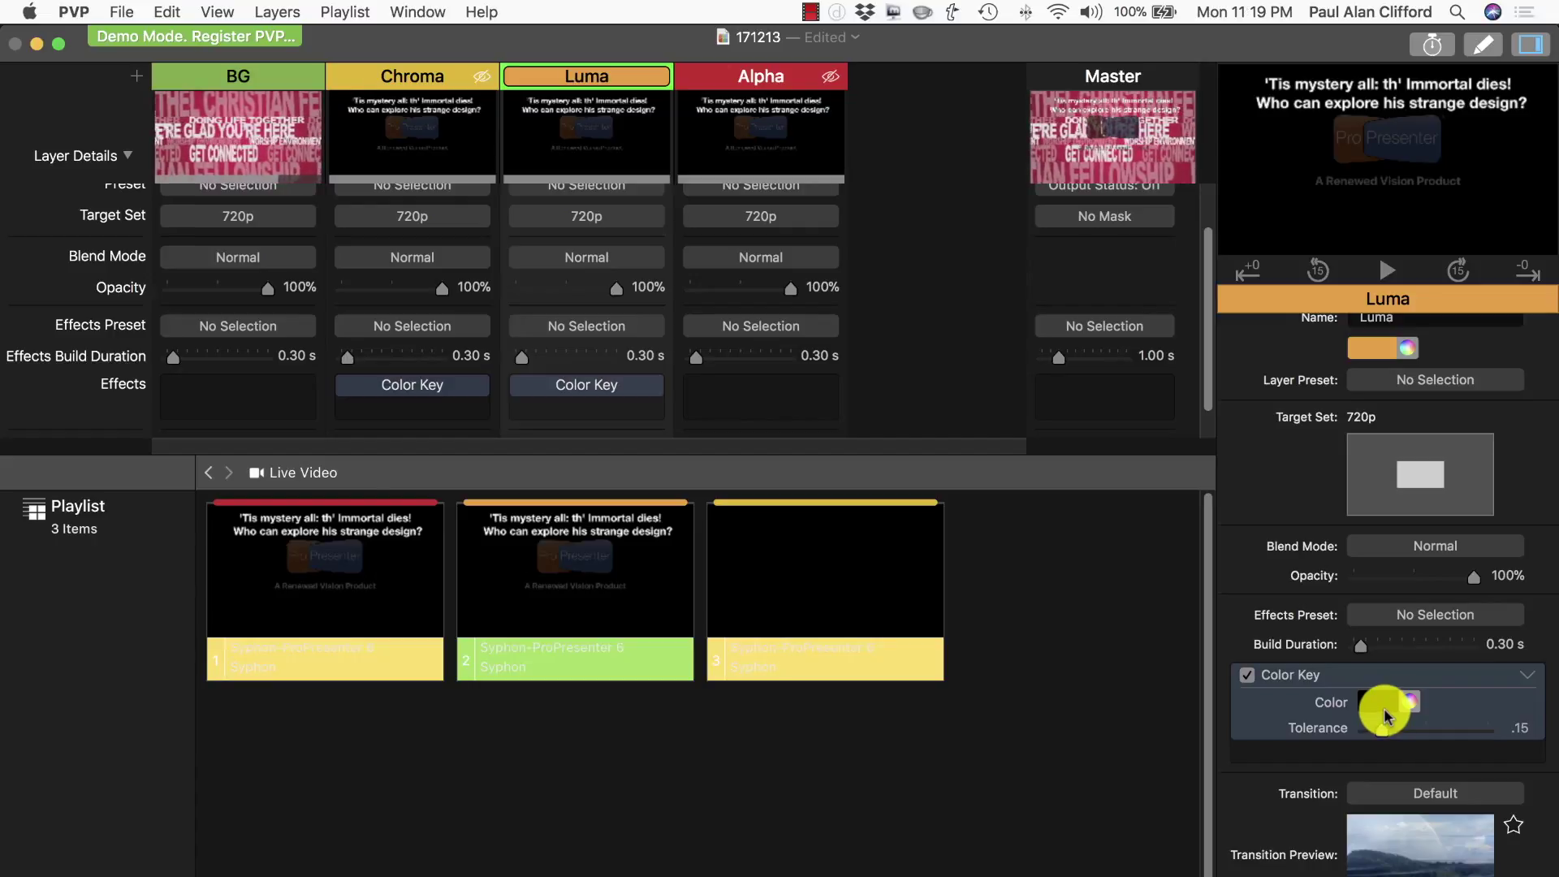
{"action": "left_click_drag", "start_coordinate": [1391, 719], "coordinate": [1320, 685]}
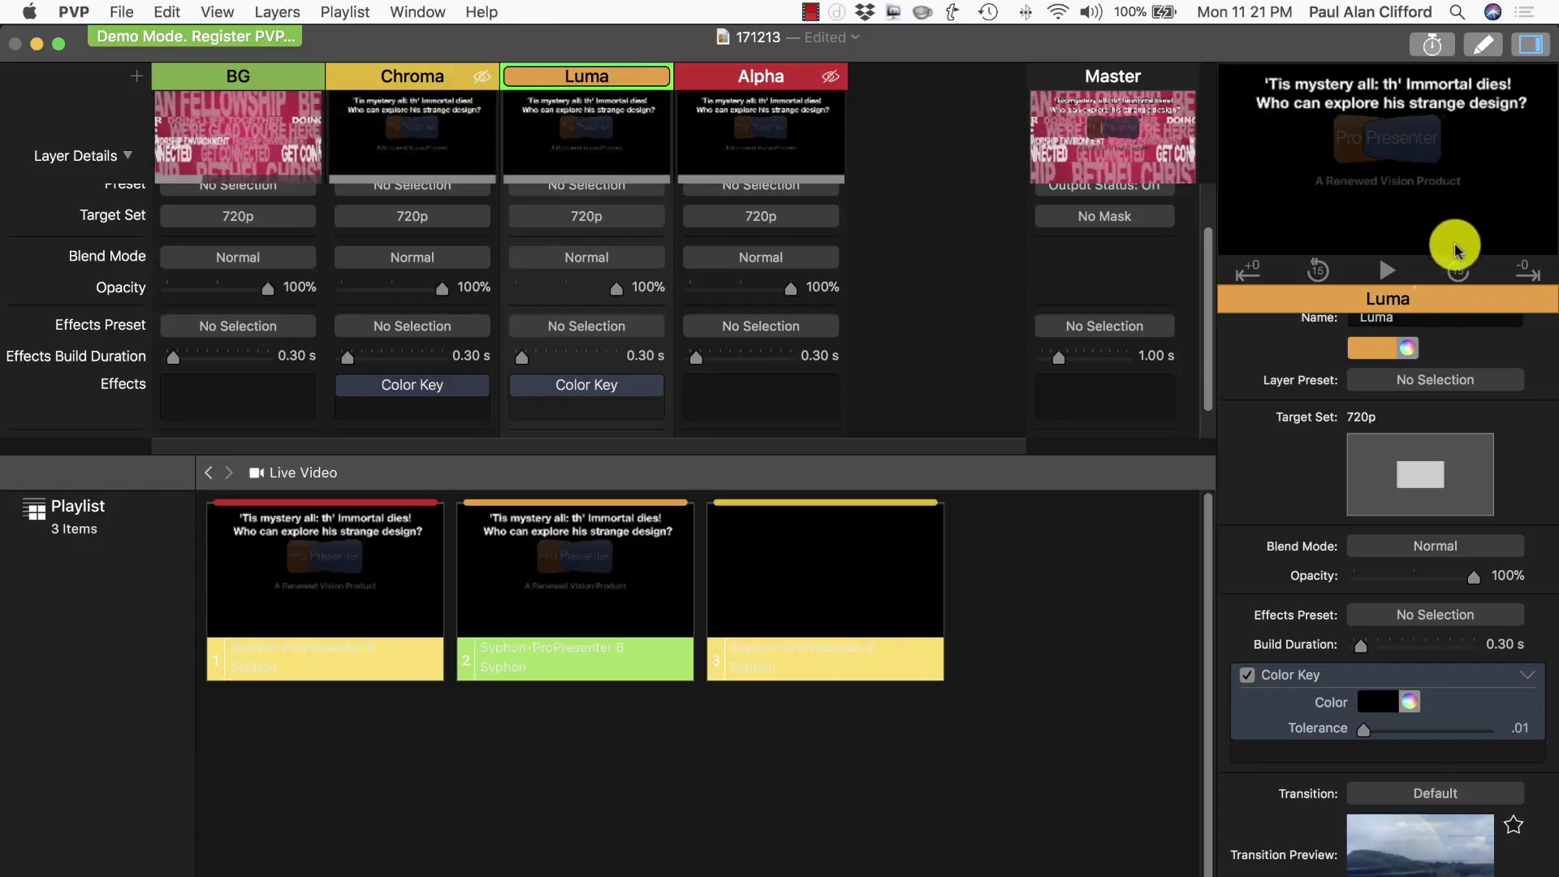
Step: Hide the Luma layer, then edit ProPresenter slide 1 and enable its Background
{"action": "left_click", "coordinate": [644, 138]}
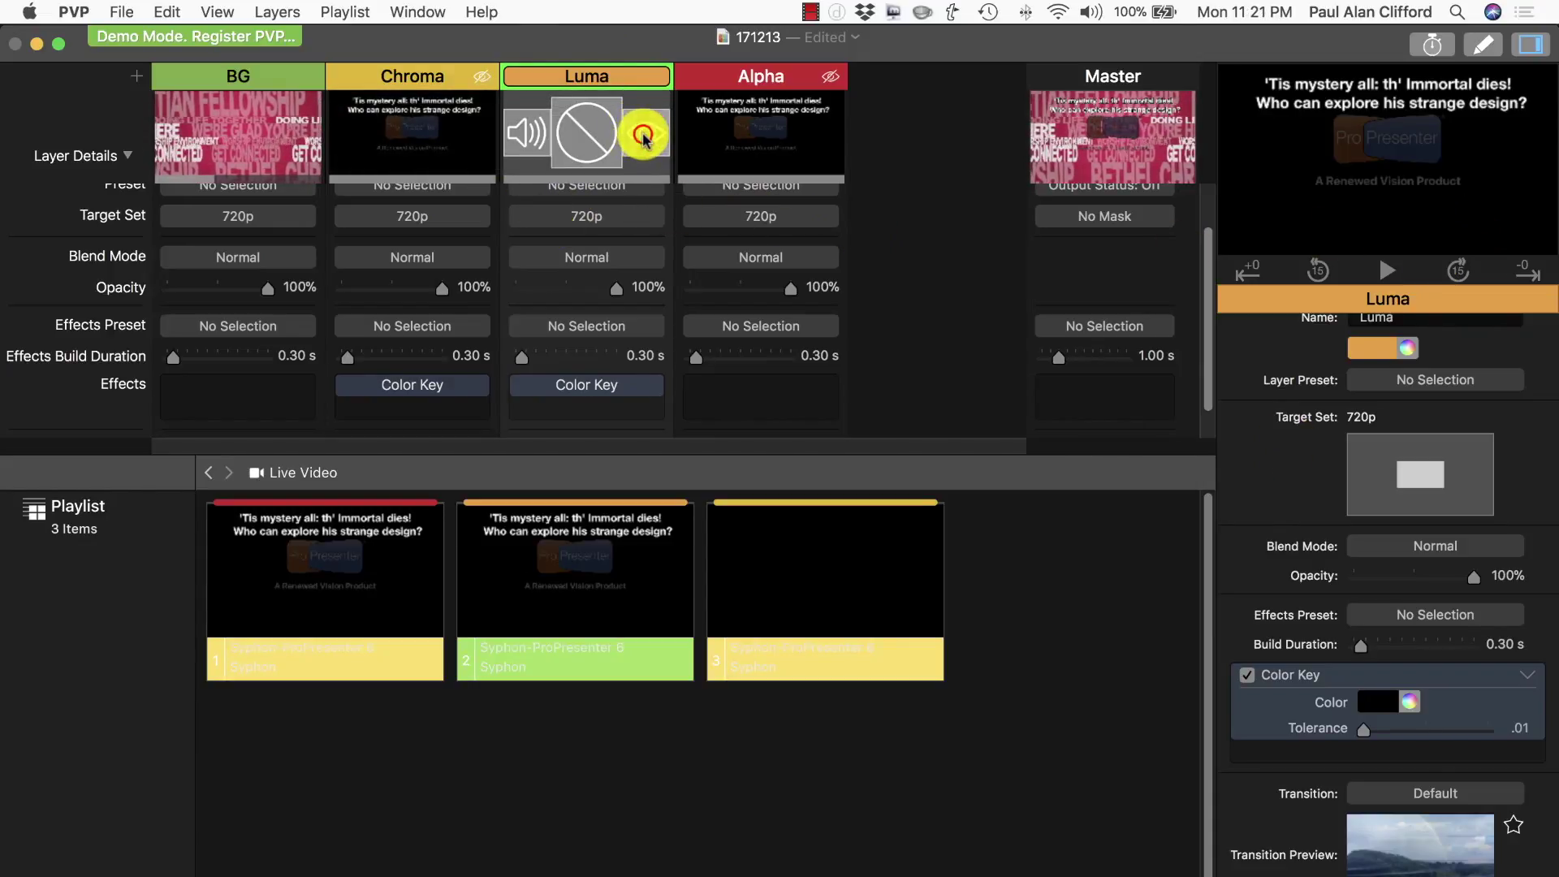
{"action": "key", "text": "super+Tab"}
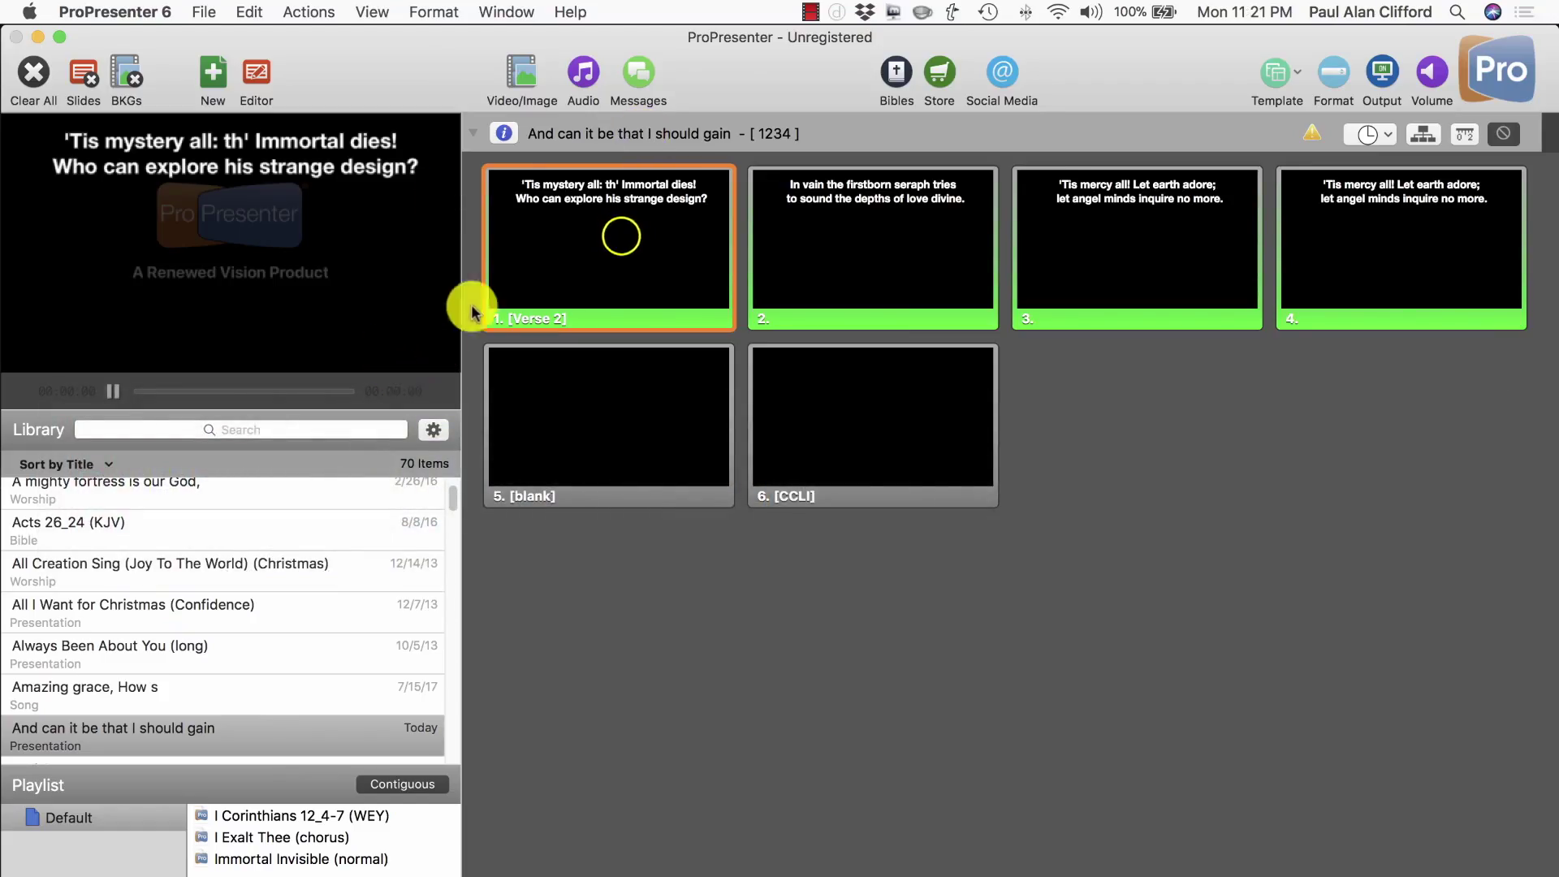
{"action": "right_click", "coordinate": [623, 240]}
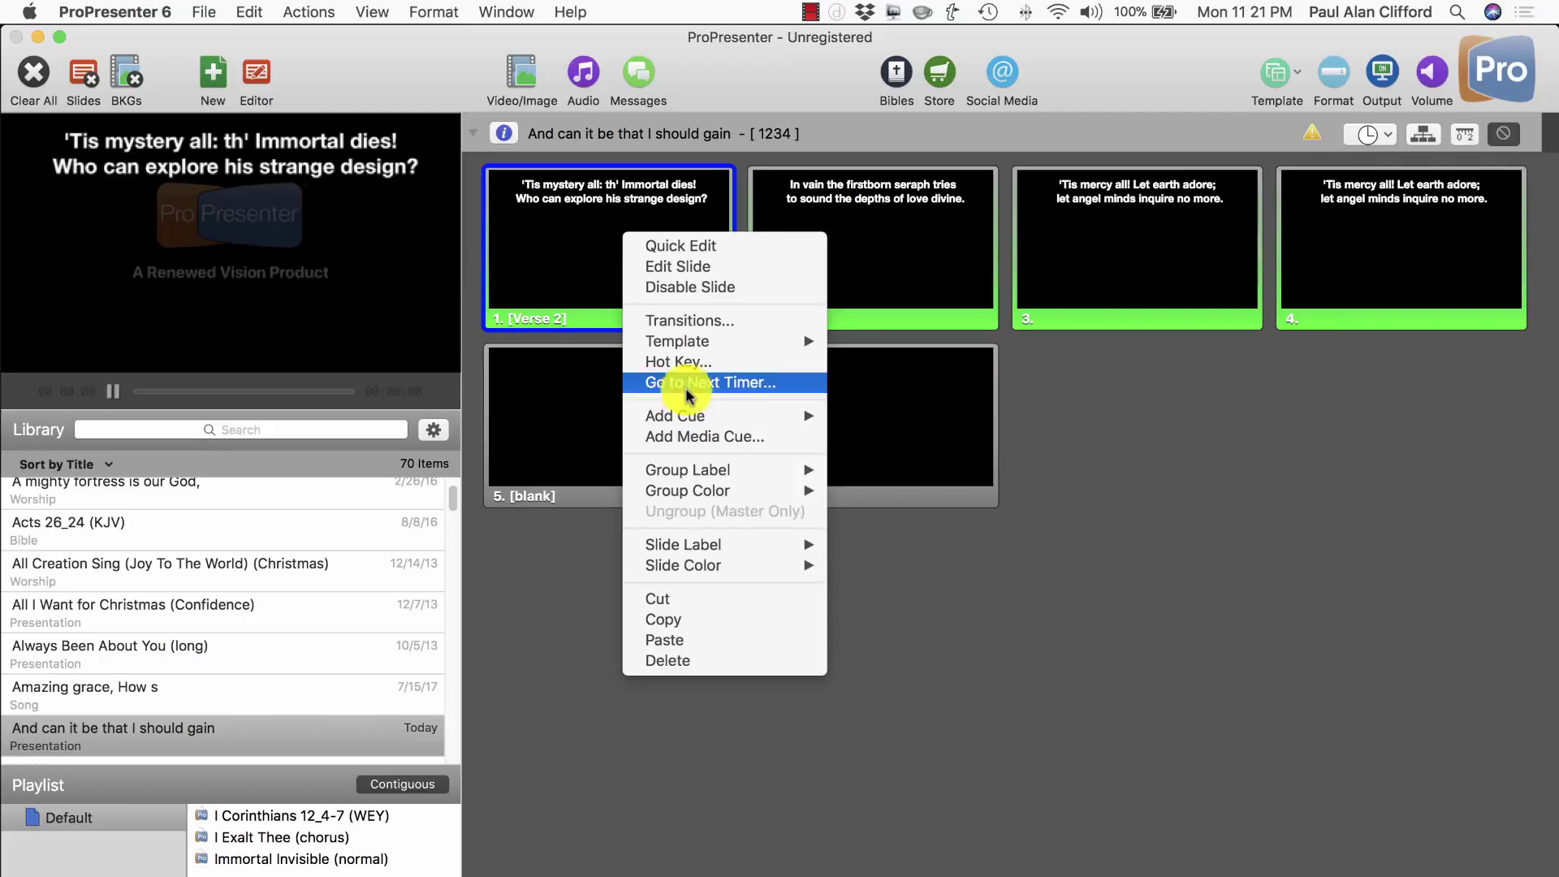
{"action": "left_click", "coordinate": [680, 268]}
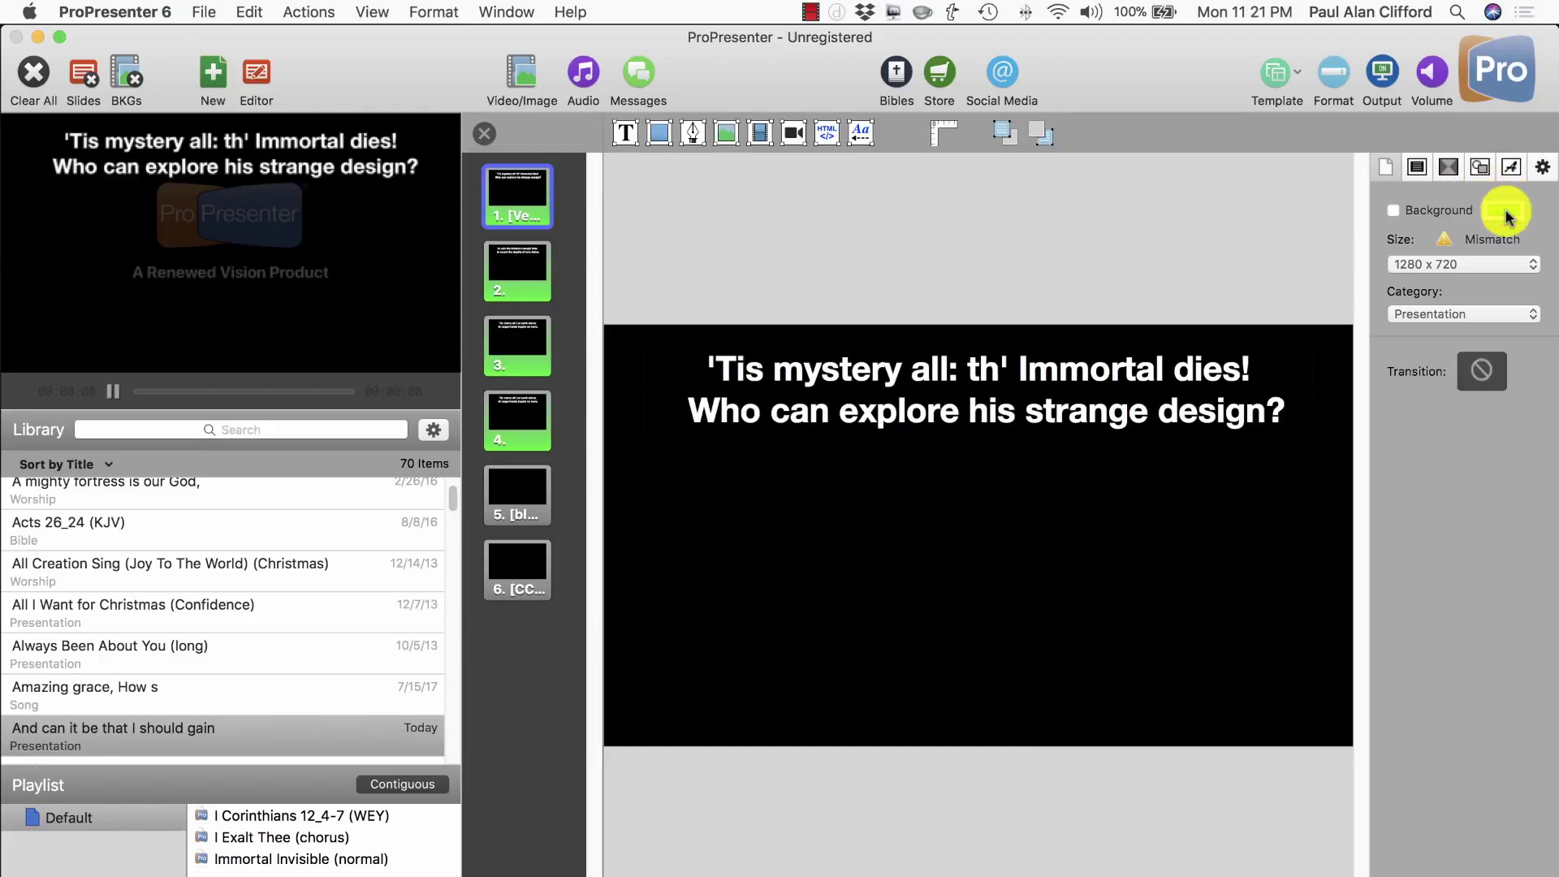
{"action": "left_click", "coordinate": [1393, 211]}
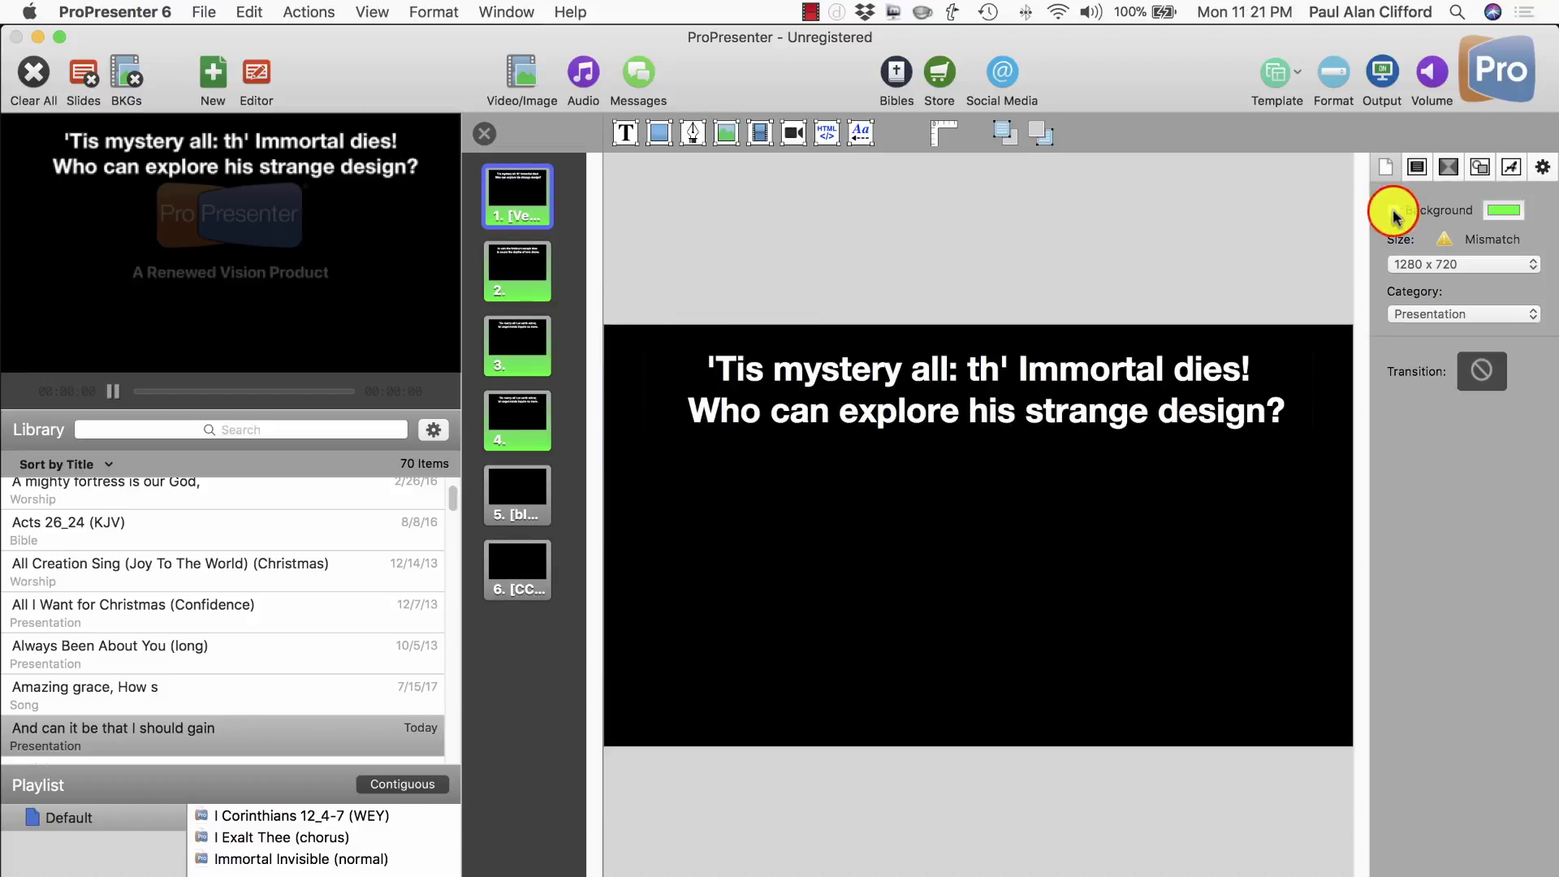
Step: Open the Colors panel for the slide's green background and show the slider-type list
{"action": "left_click", "coordinate": [1513, 213]}
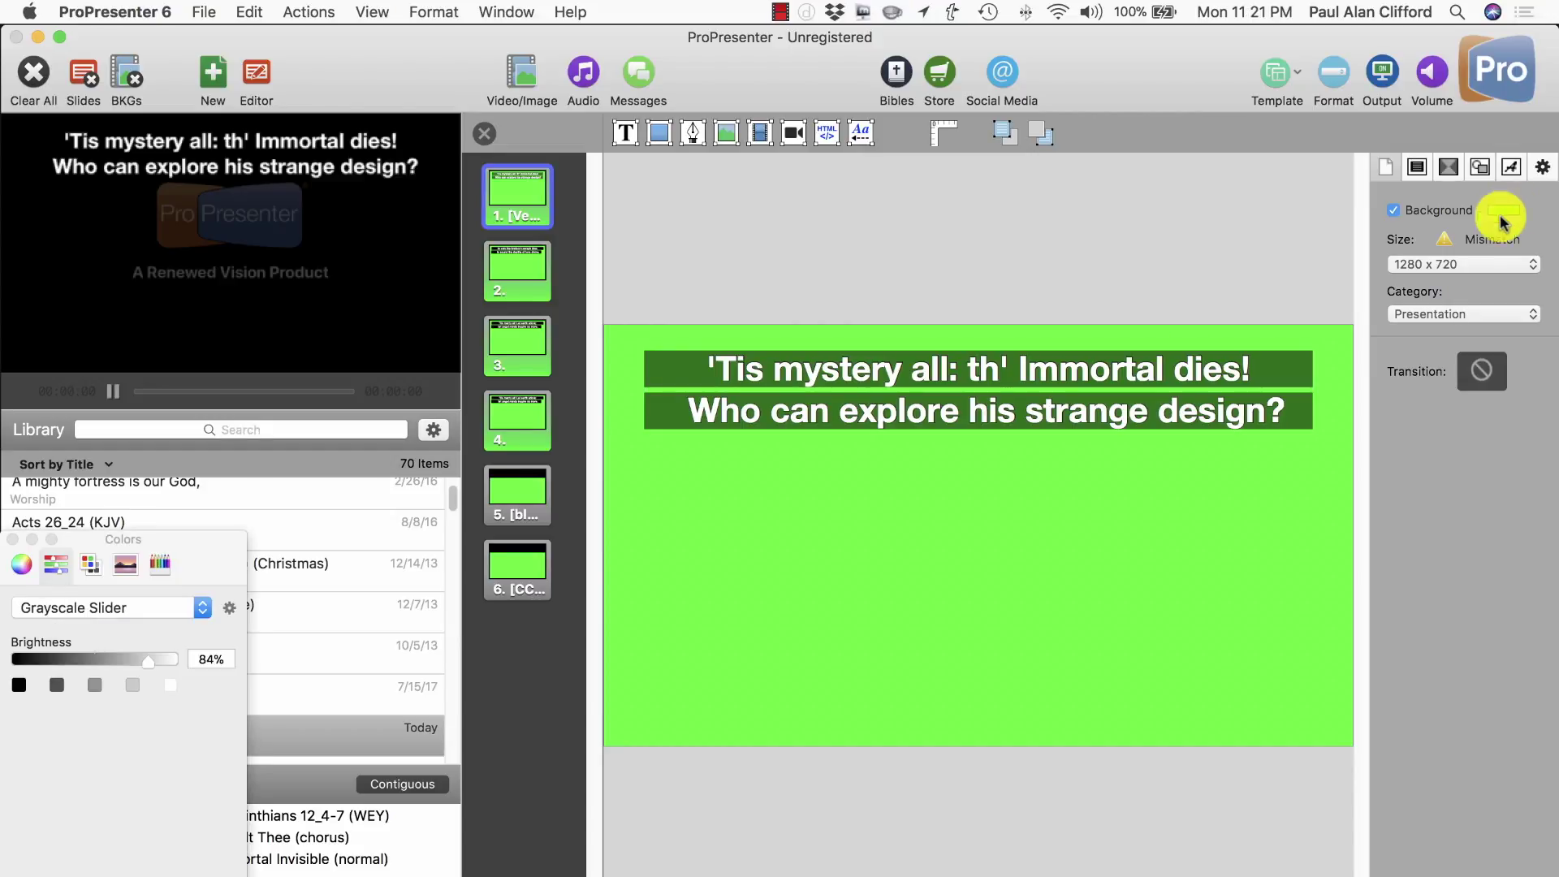
{"action": "left_click_drag", "start_coordinate": [209, 536], "coordinate": [967, 272]}
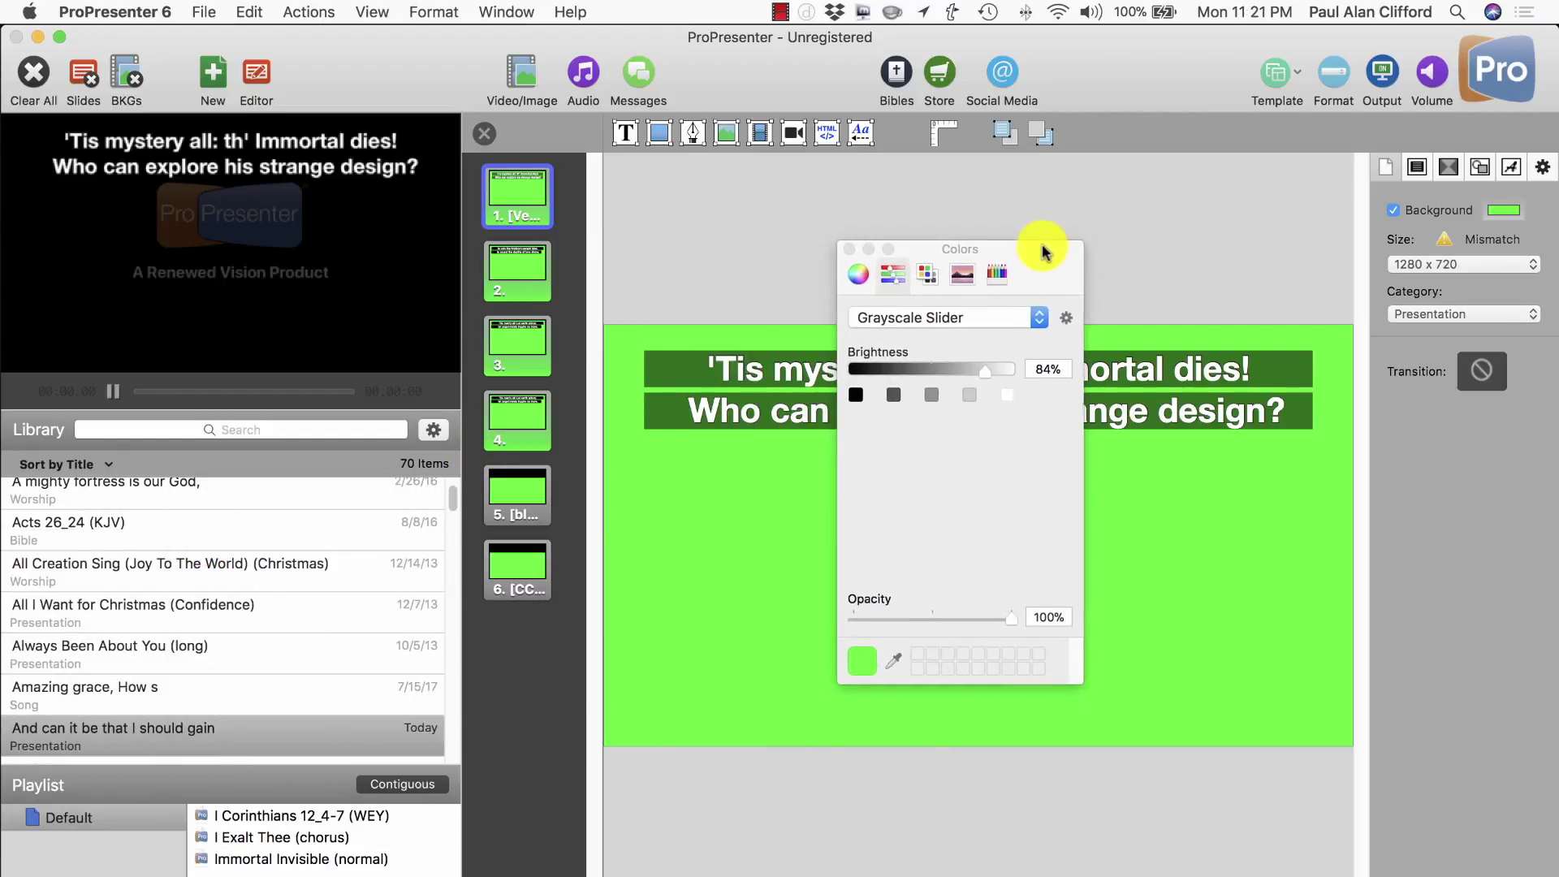
{"action": "left_click", "coordinate": [888, 270]}
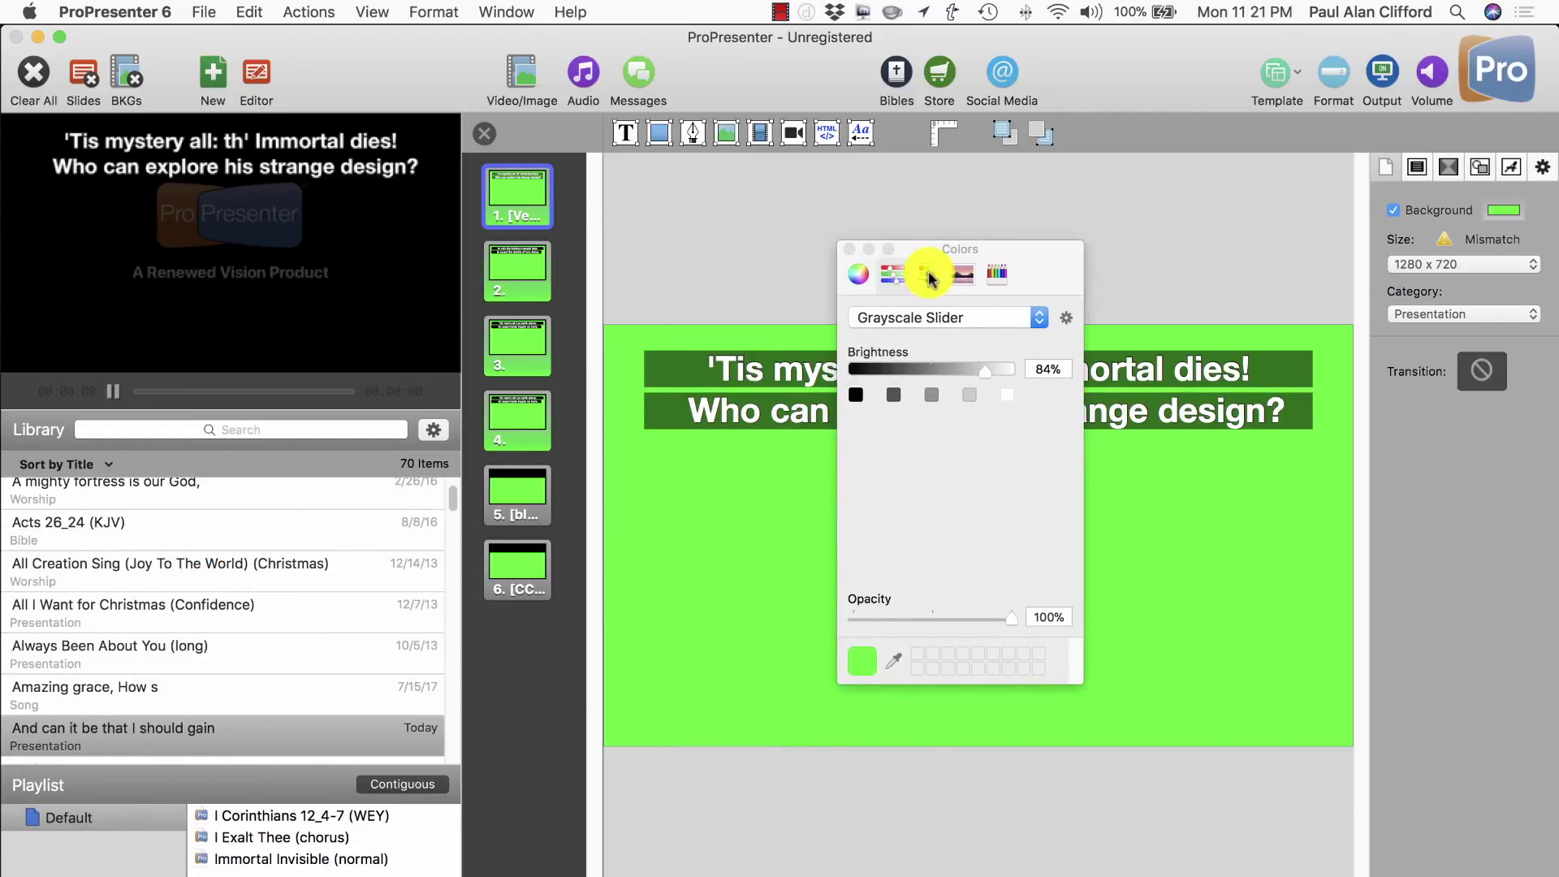
{"action": "left_click", "coordinate": [1035, 316]}
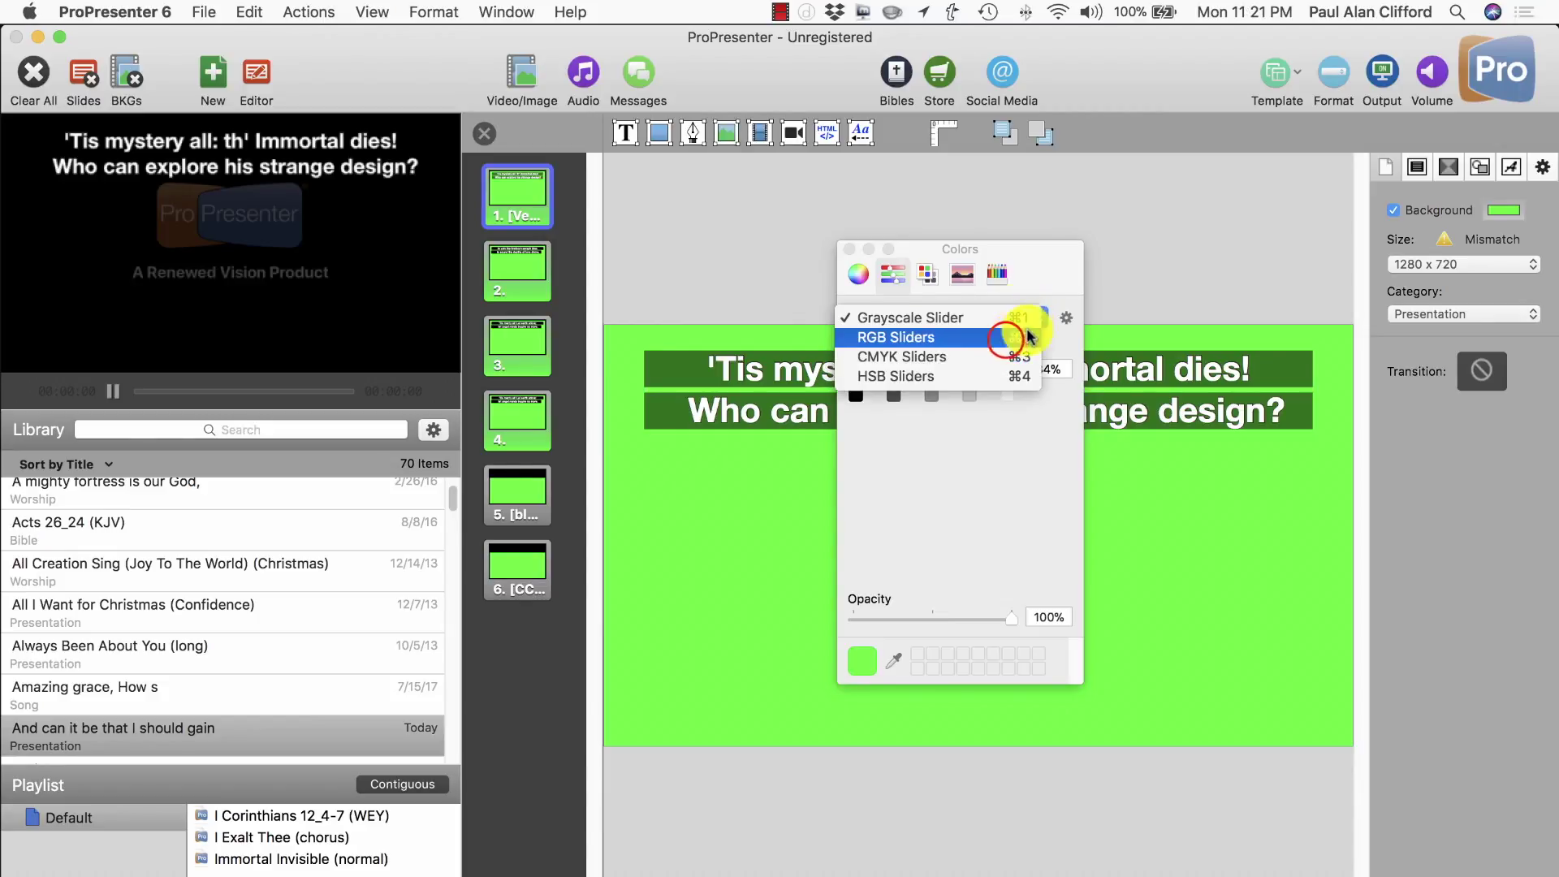
Step: Switch to RGB sliders and set Red 0, Green 255, Blue 0 (hex 00FF00)
{"action": "left_click", "coordinate": [1019, 336]}
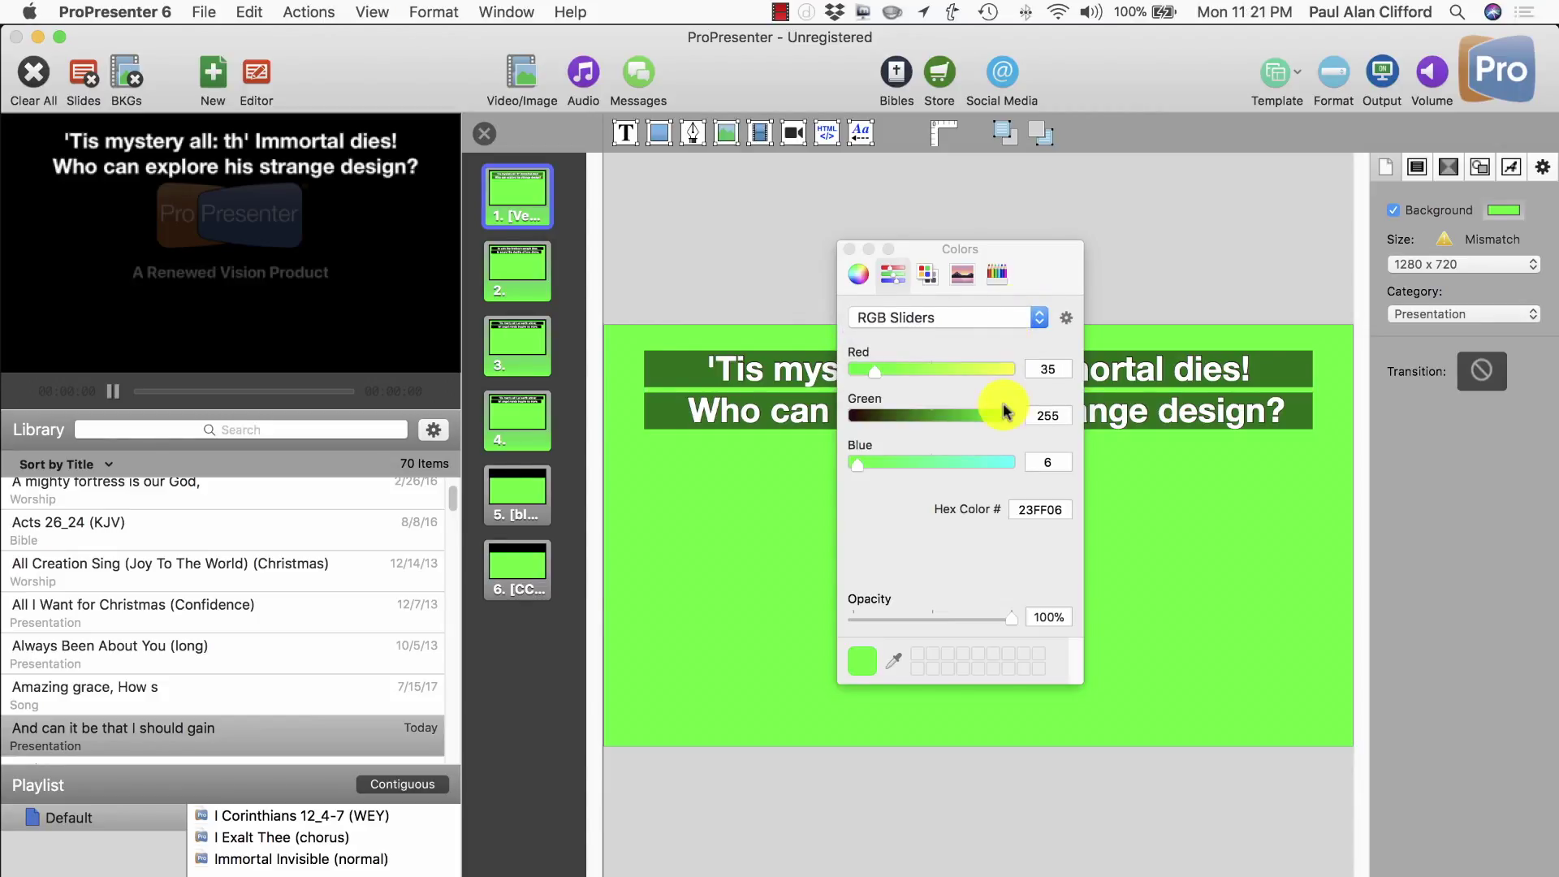
{"action": "left_click", "coordinate": [872, 370]}
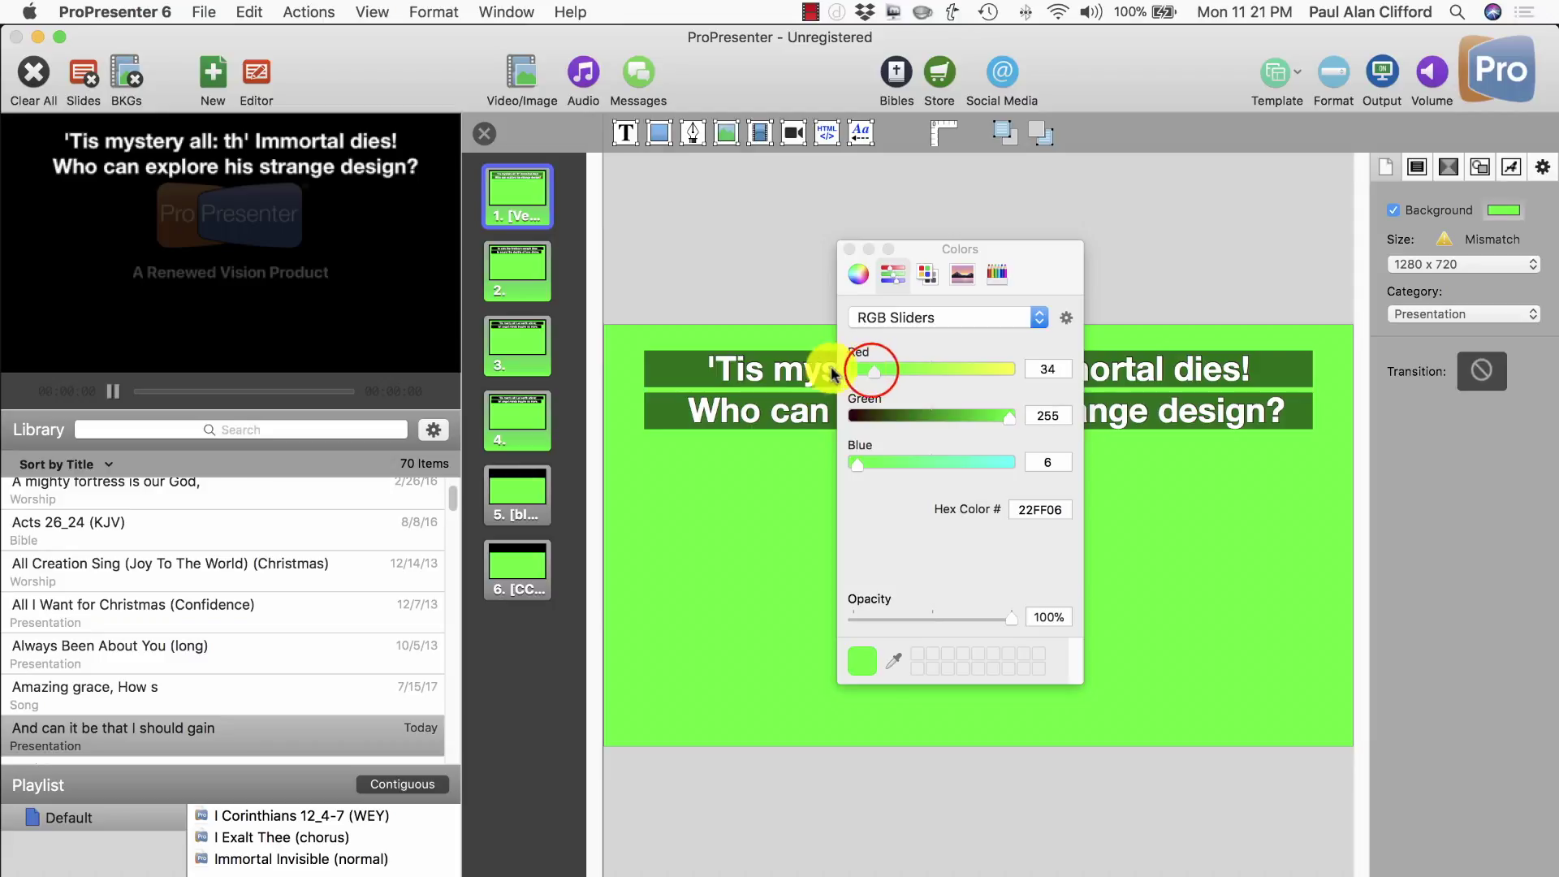
{"action": "left_click_drag", "start_coordinate": [835, 373], "coordinate": [812, 374]}
{"action": "left_click", "coordinate": [859, 465]}
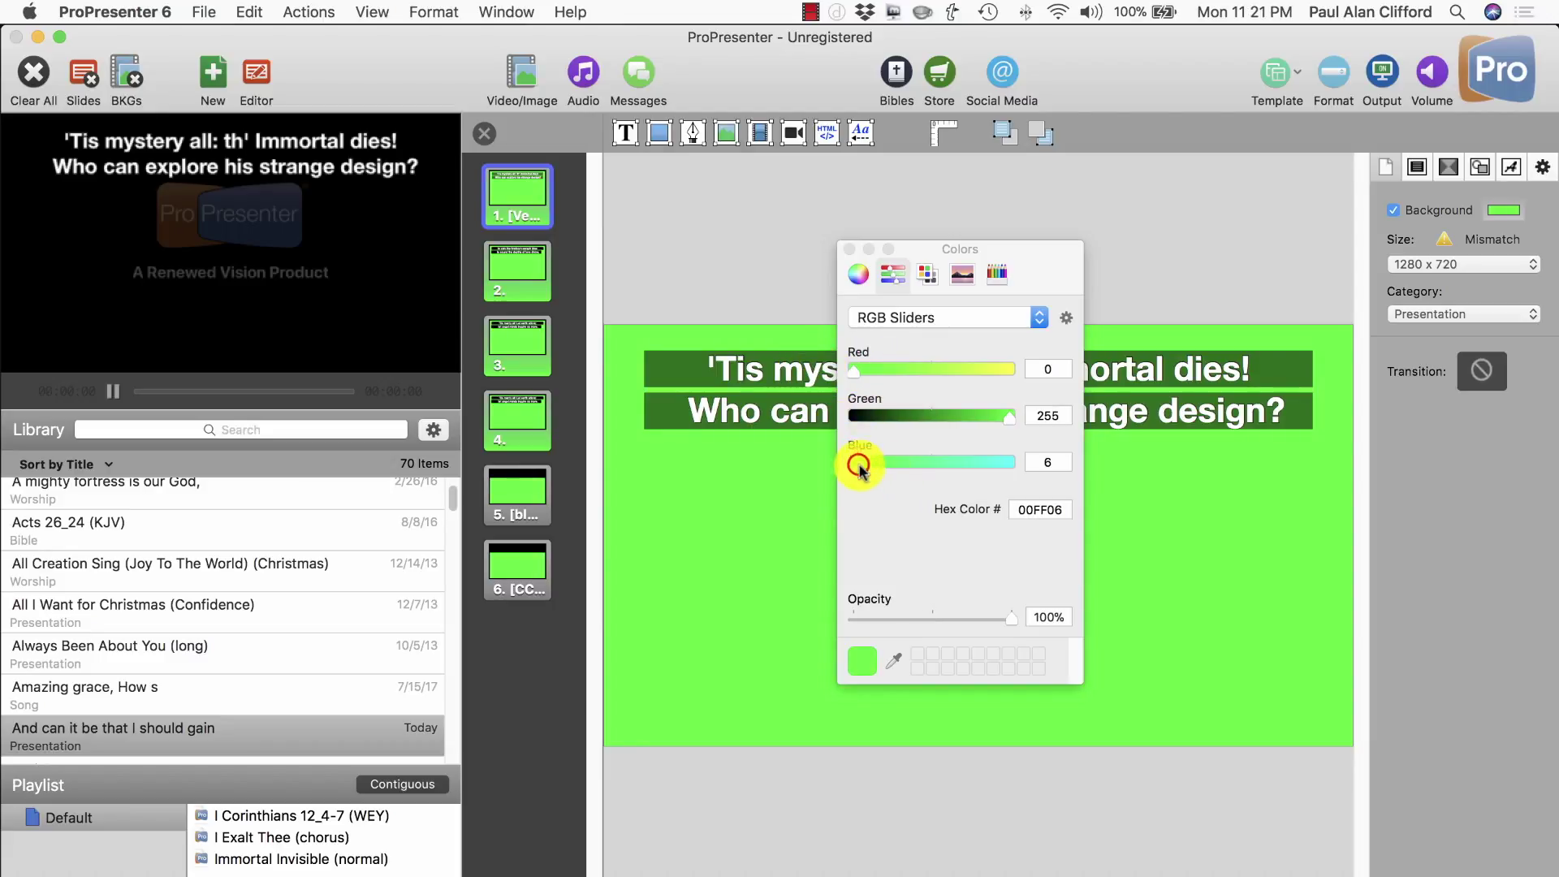
{"action": "left_click_drag", "start_coordinate": [859, 468], "coordinate": [821, 457]}
{"action": "left_click", "coordinate": [850, 465]}
{"action": "left_click", "coordinate": [1017, 416]}
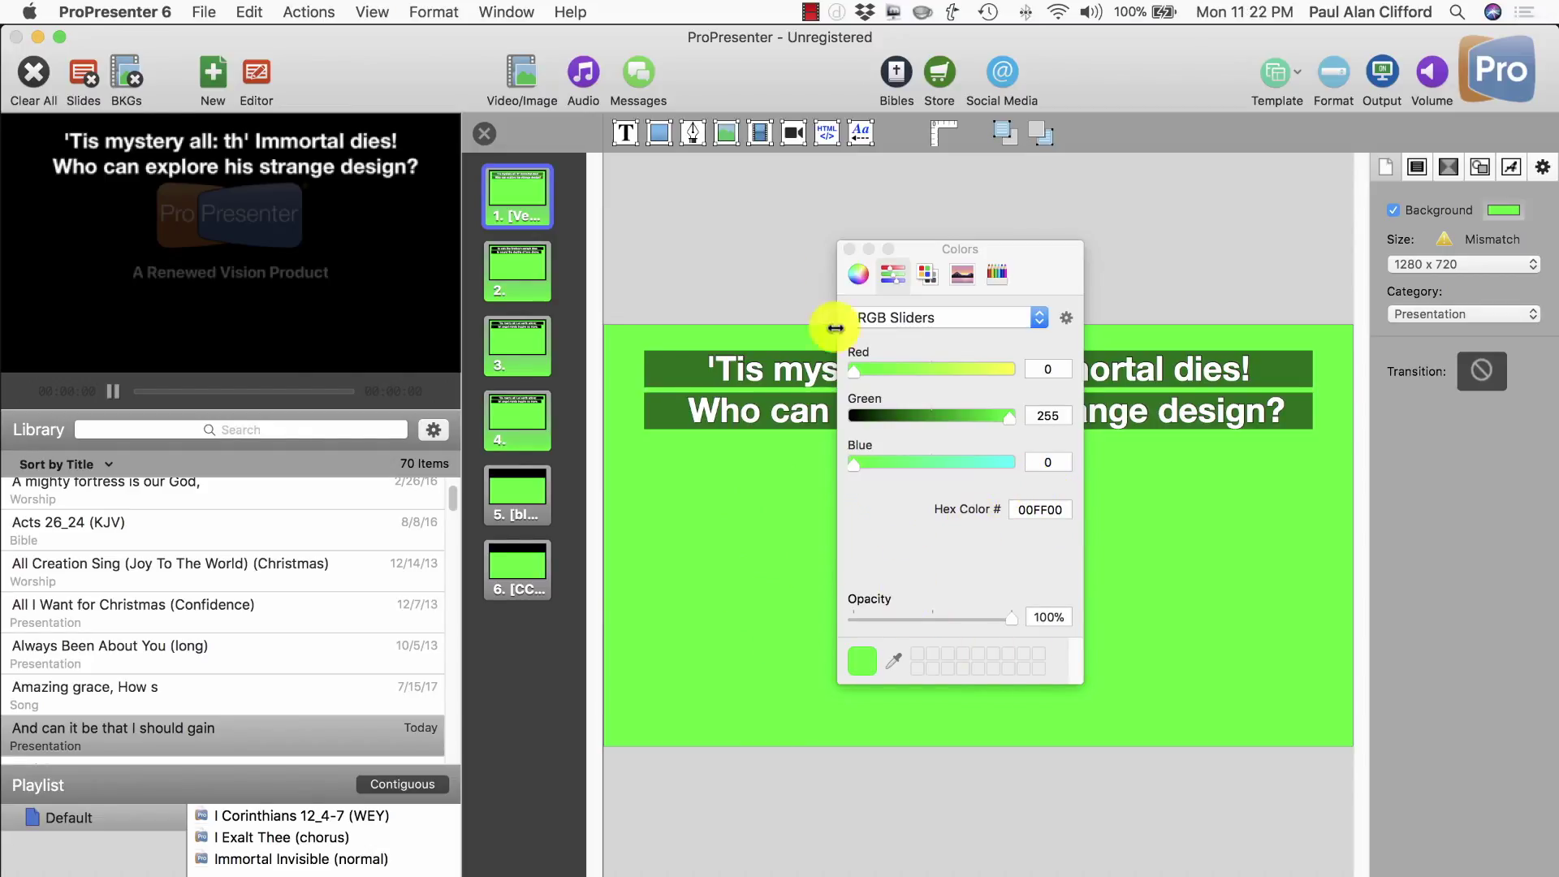
Step: Close the colour picker, verify slides 2 and 1 have green backgrounds, and close the editor
{"action": "left_click", "coordinate": [848, 244]}
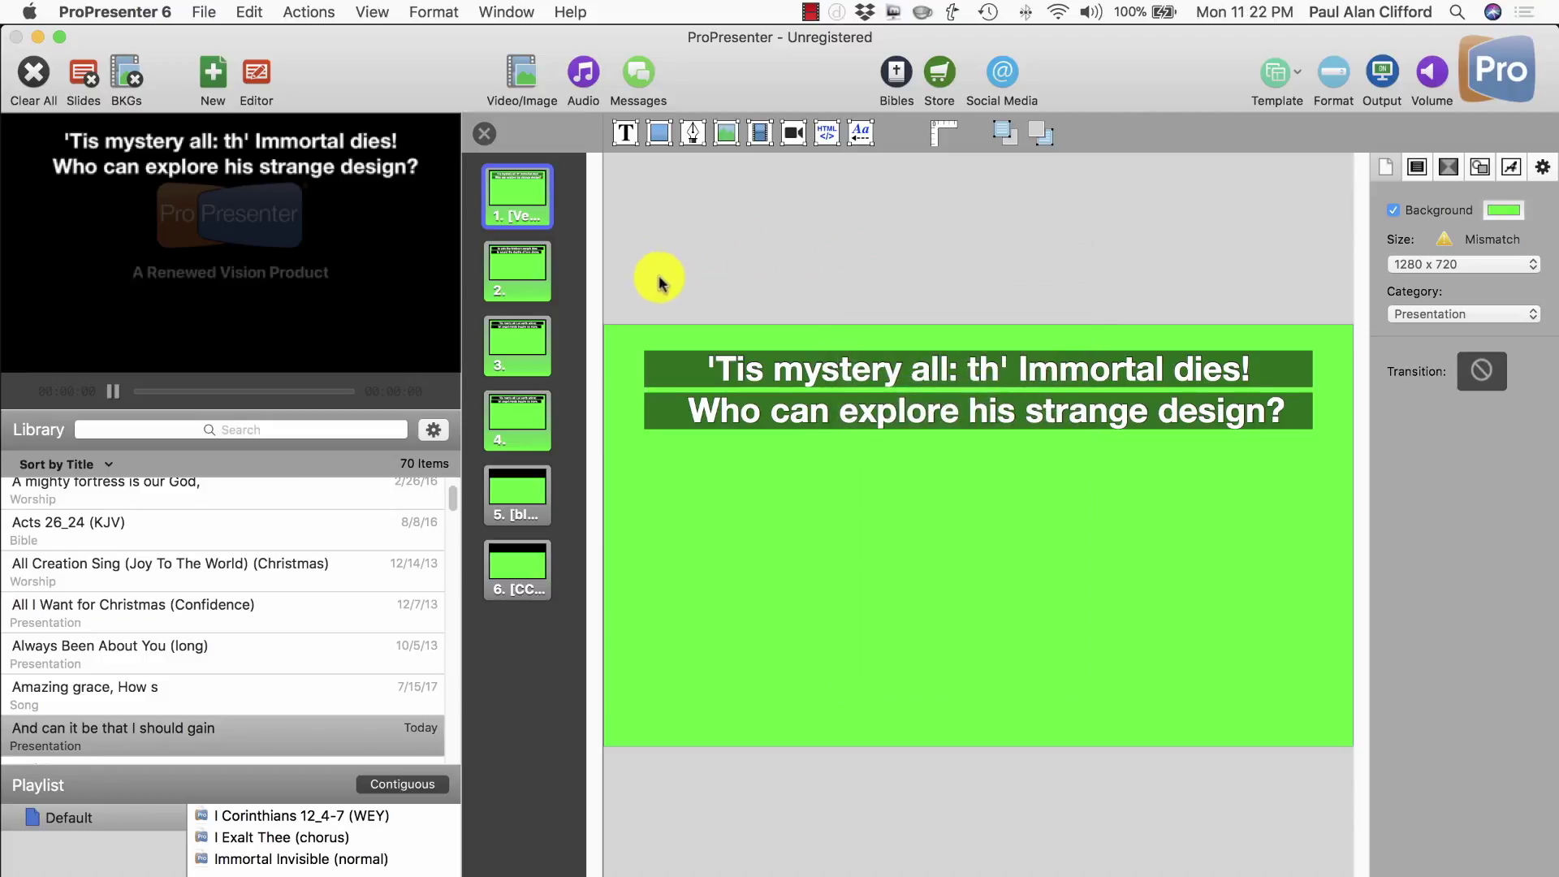
{"action": "left_click", "coordinate": [532, 273]}
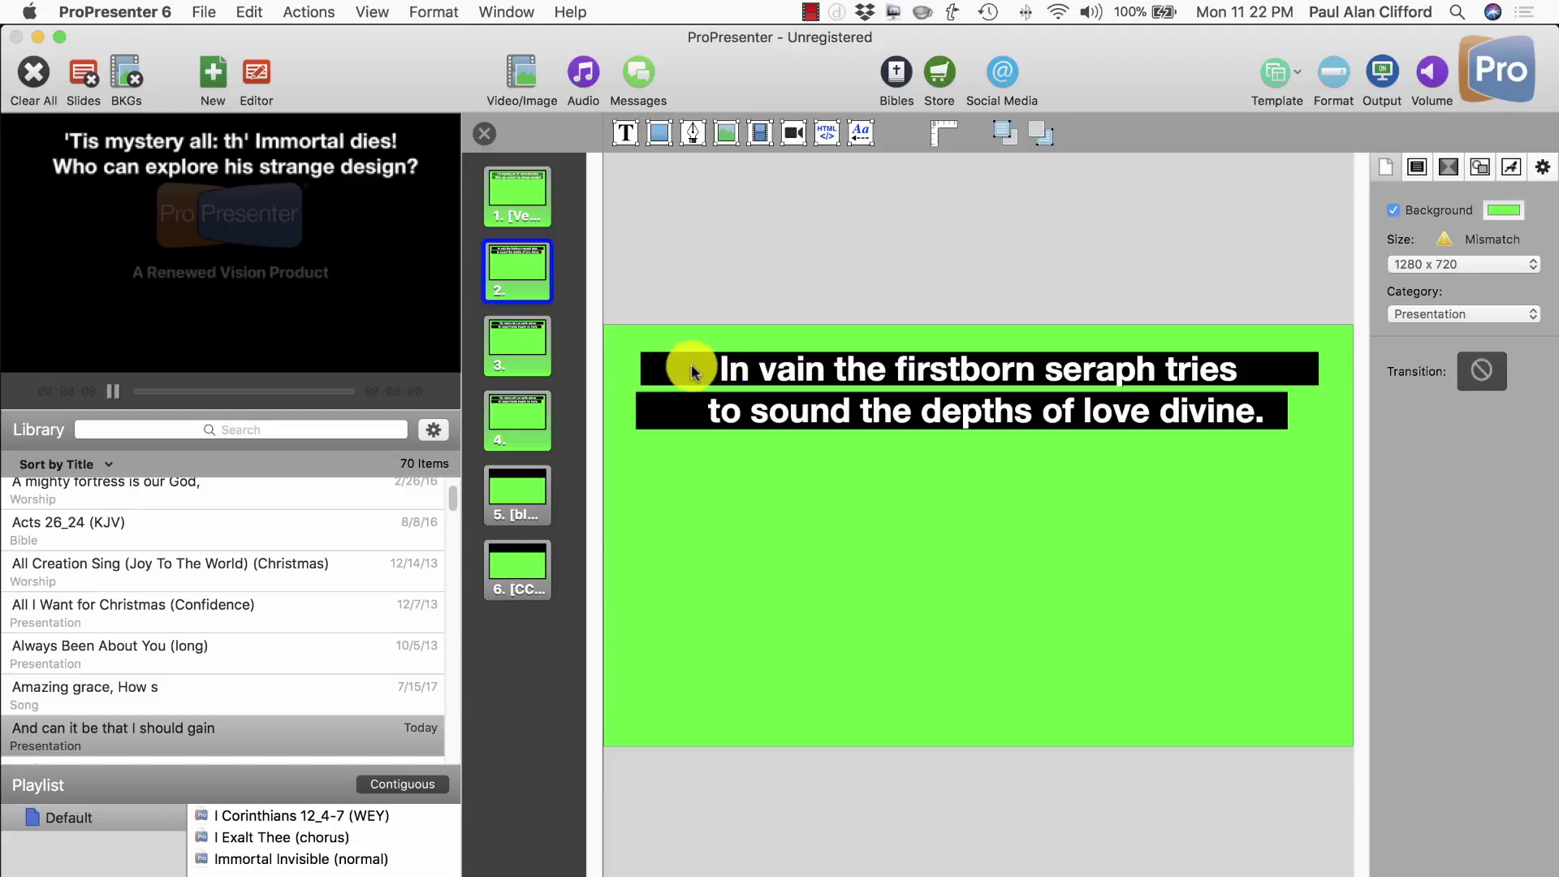
{"action": "left_click", "coordinate": [529, 201]}
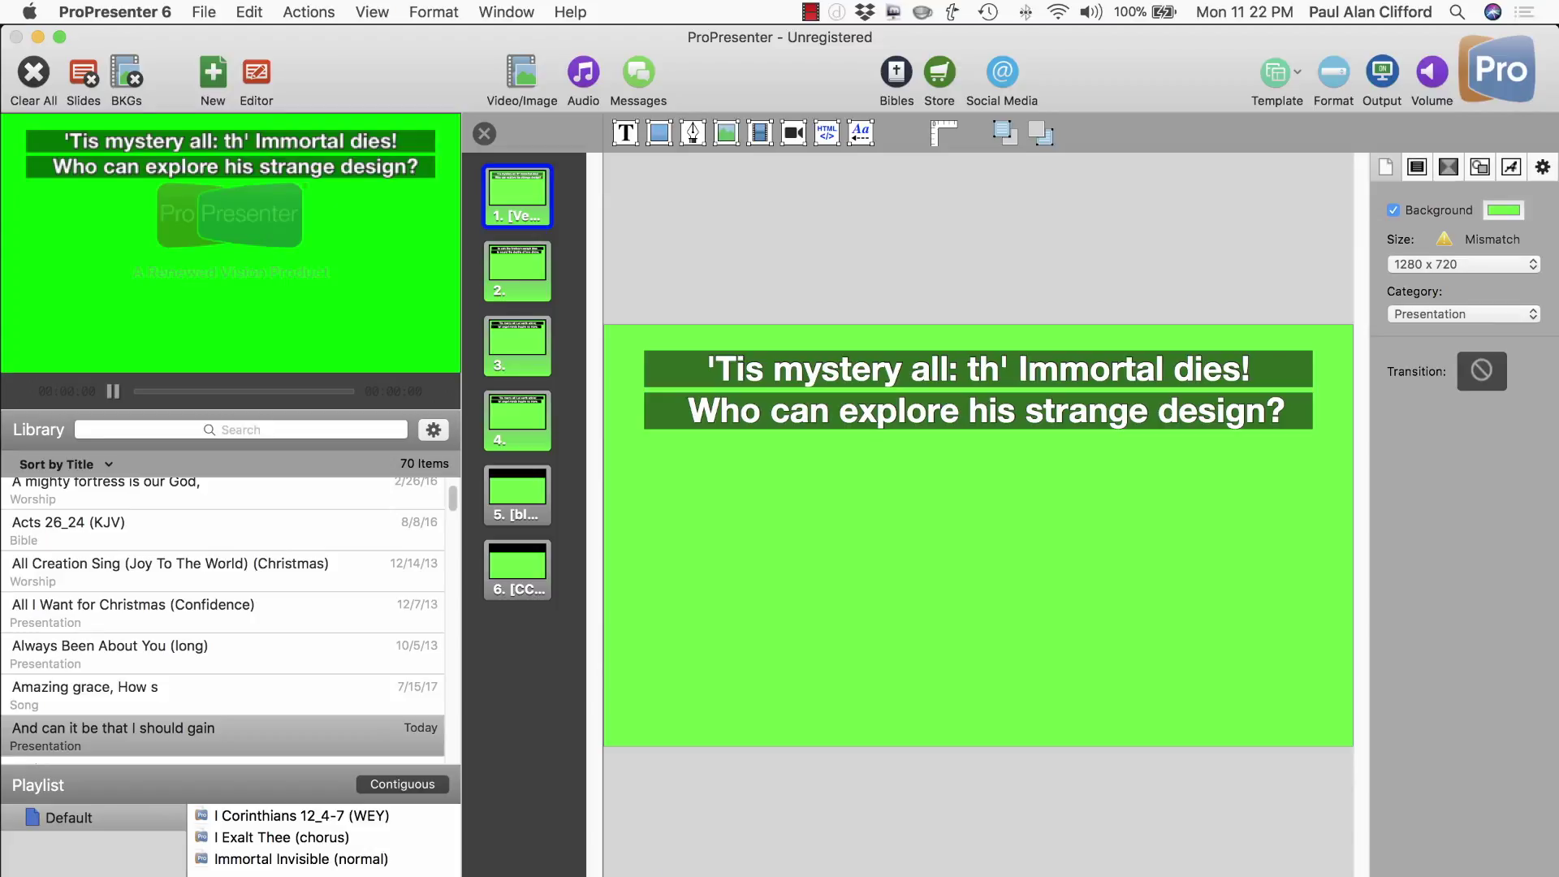
{"action": "left_click", "coordinate": [483, 134]}
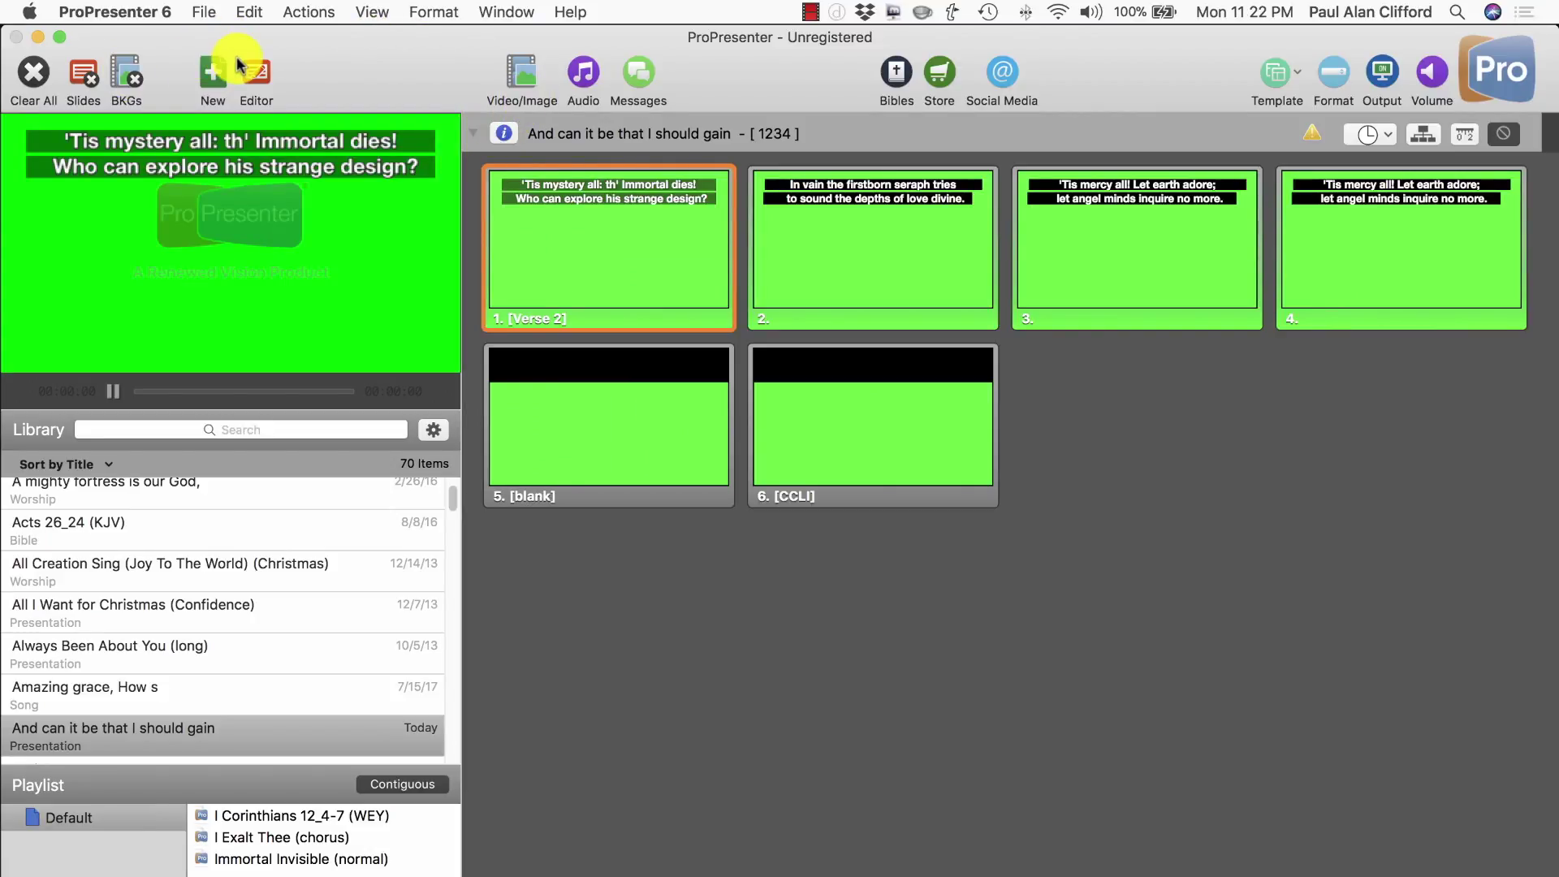
{"action": "key", "text": "super+Tab"}
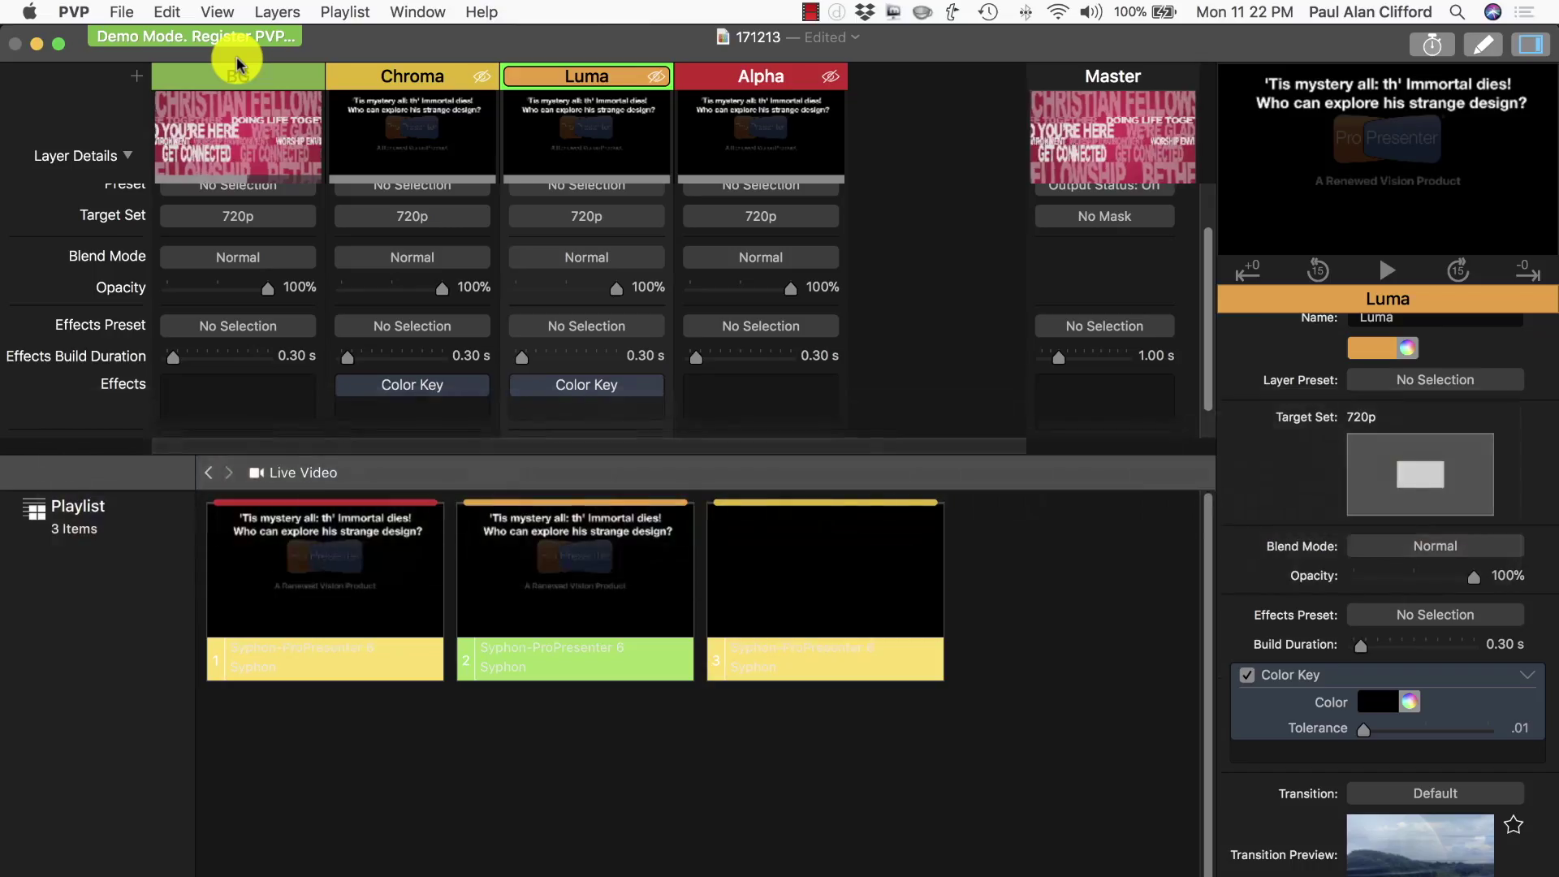
Step: Show the Chroma layer's settings and turn on its Color Key
{"action": "mouse_move", "coordinate": [418, 137]}
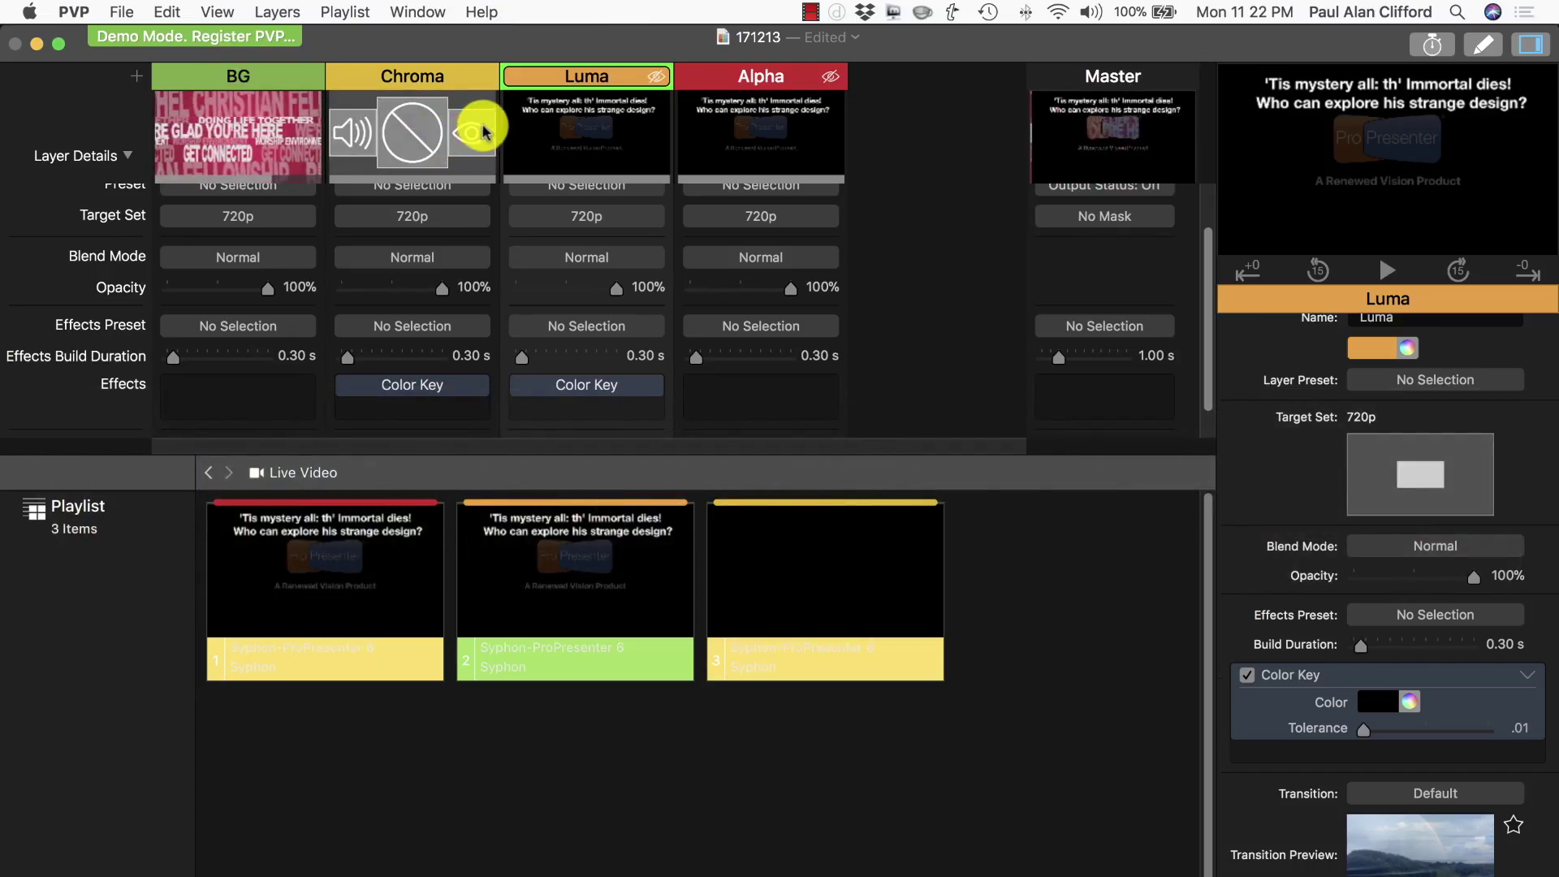
{"action": "mouse_move", "coordinate": [681, 173]}
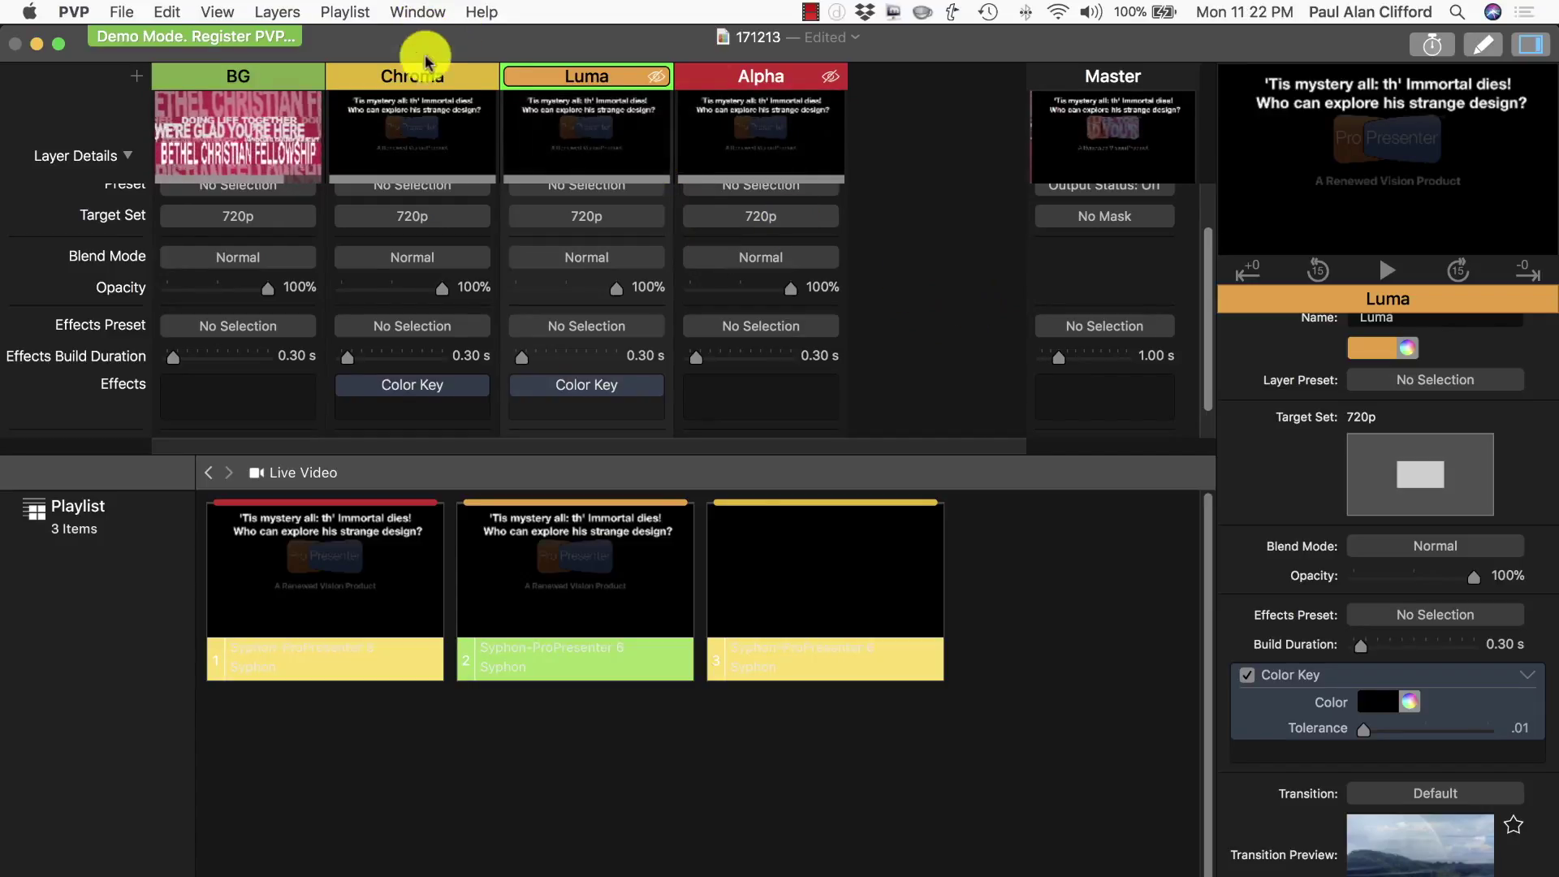
{"action": "left_click", "coordinate": [429, 78]}
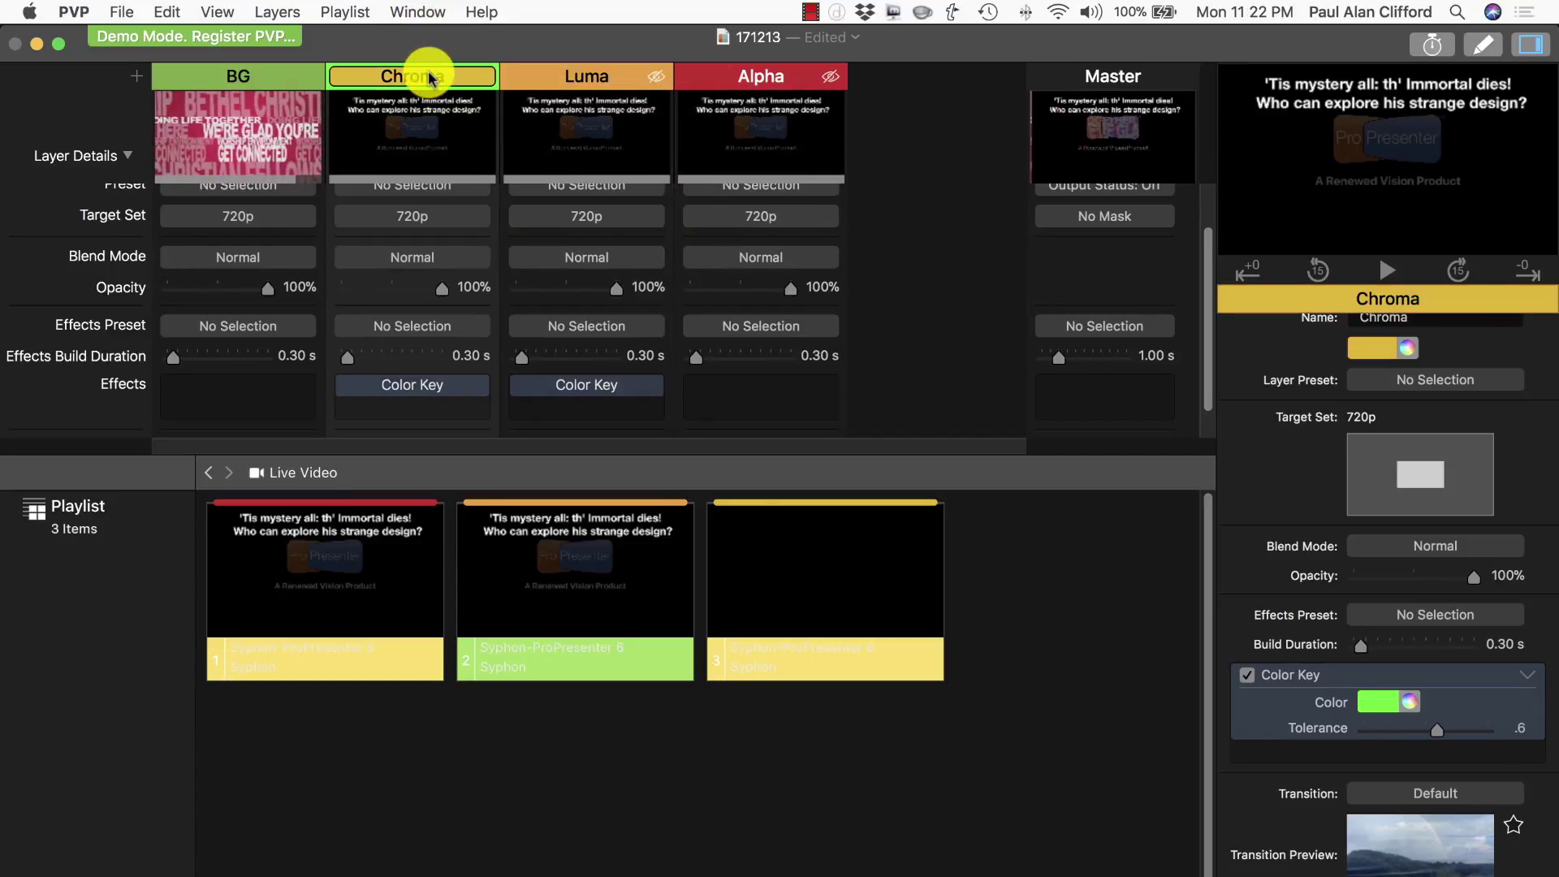
{"action": "left_click", "coordinate": [1087, 72]}
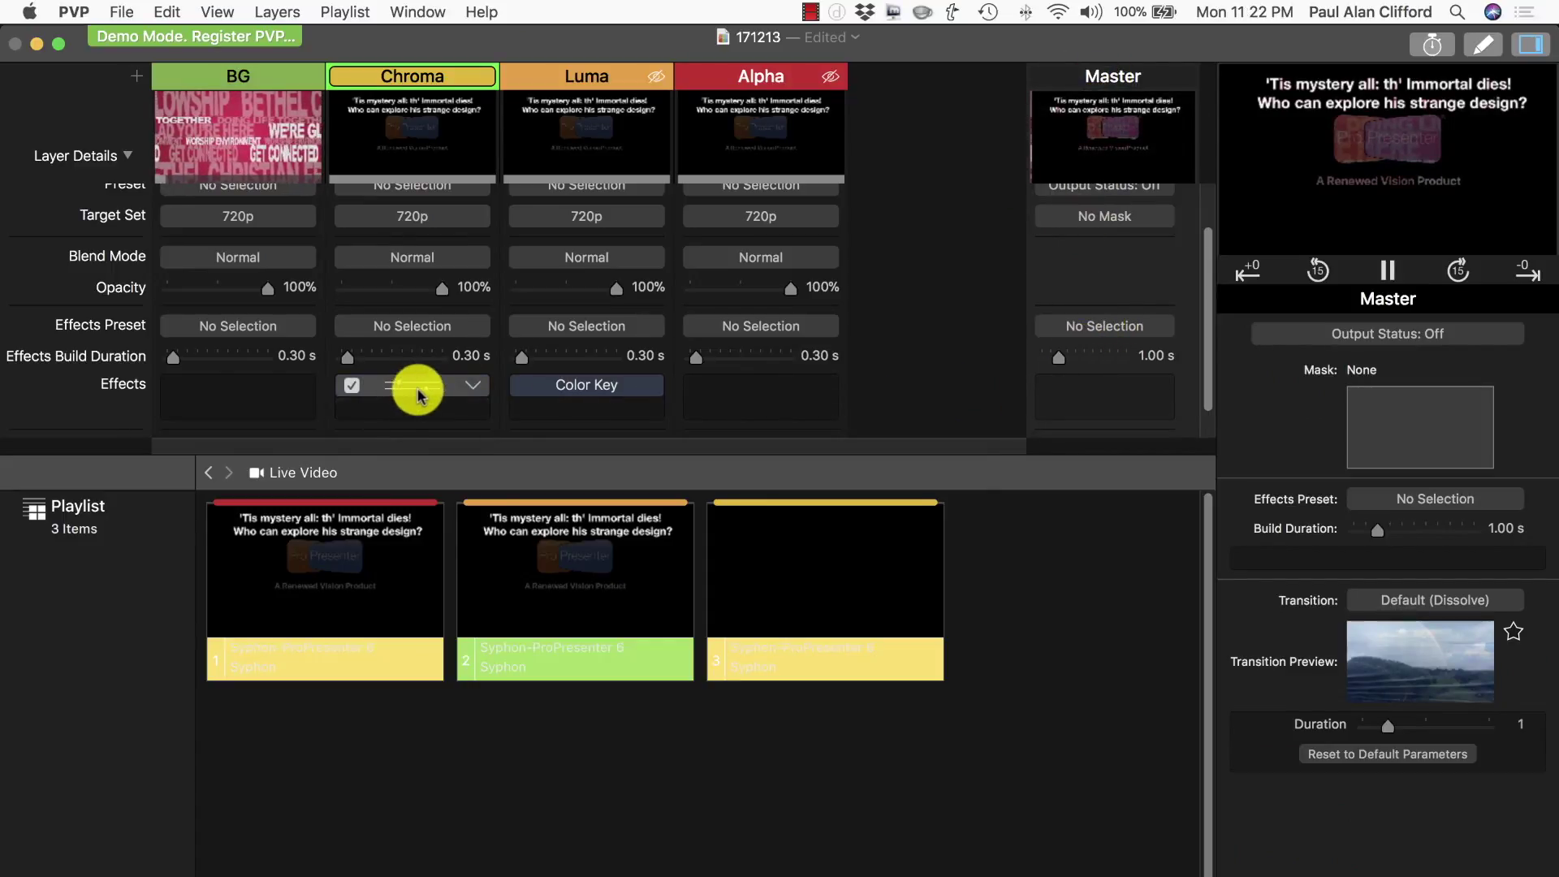
{"action": "left_click", "coordinate": [354, 385]}
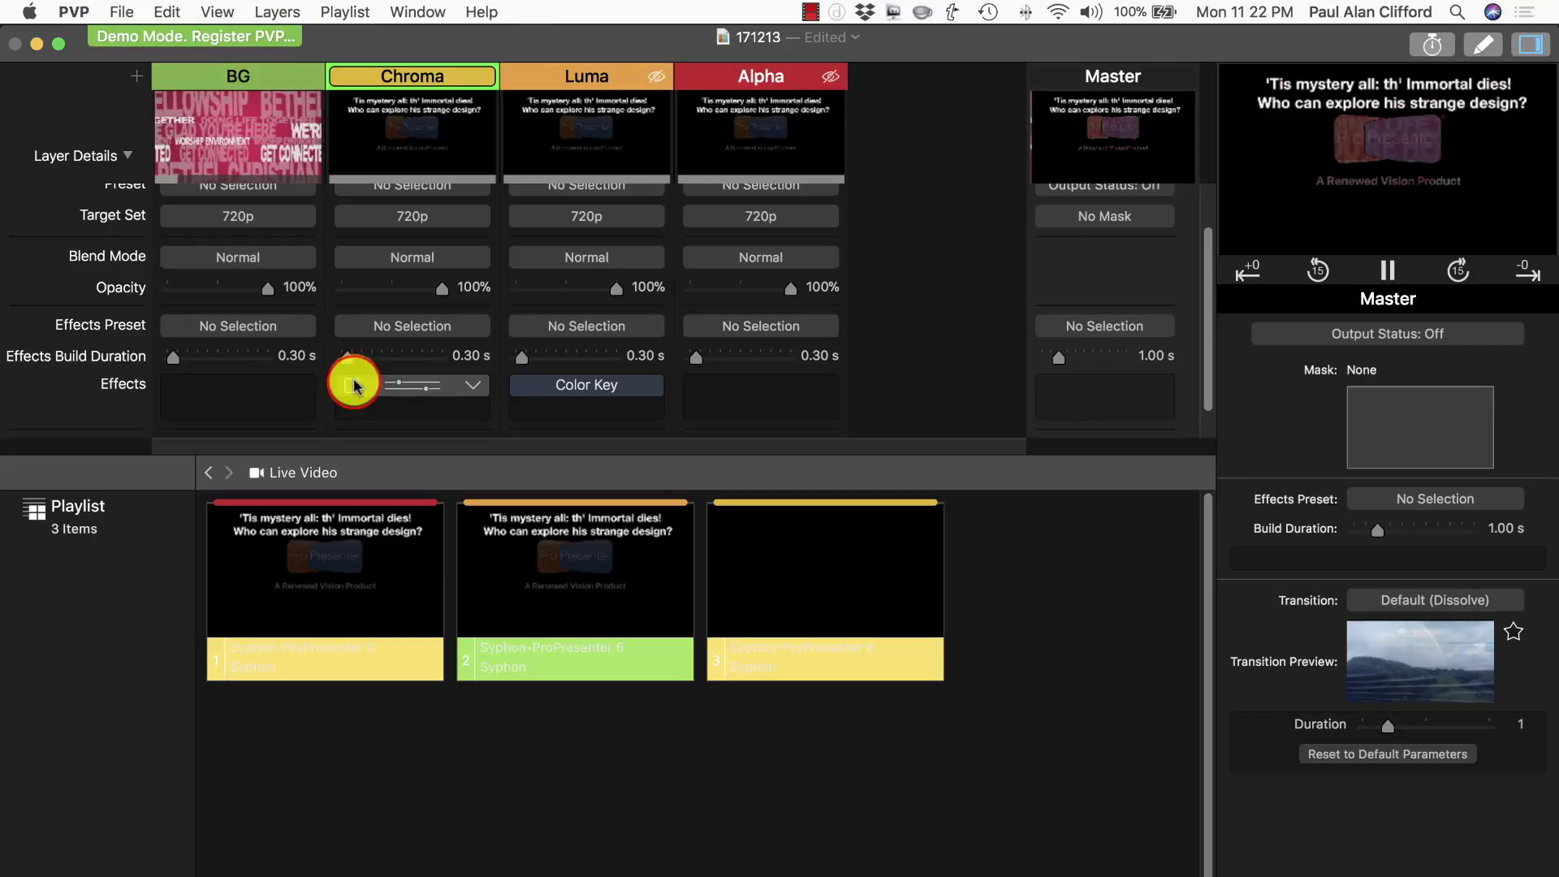
{"action": "left_click", "coordinate": [354, 385]}
{"action": "left_click", "coordinate": [354, 385]}
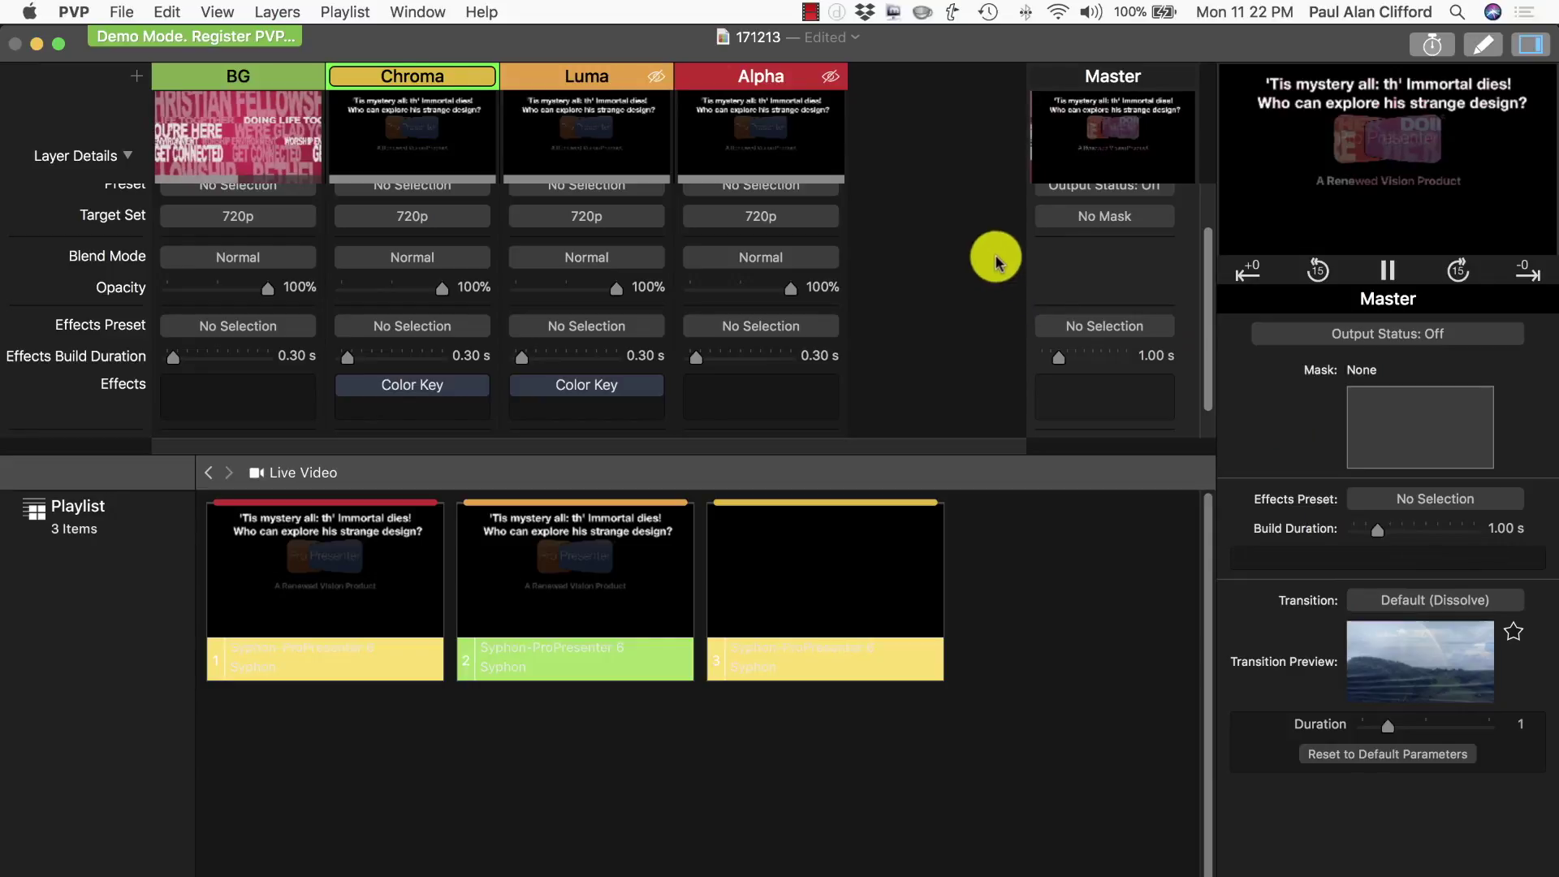
Step: Set the Chroma layer's key colour to green from the palette
{"action": "left_click", "coordinate": [429, 66]}
{"action": "left_click", "coordinate": [425, 65]}
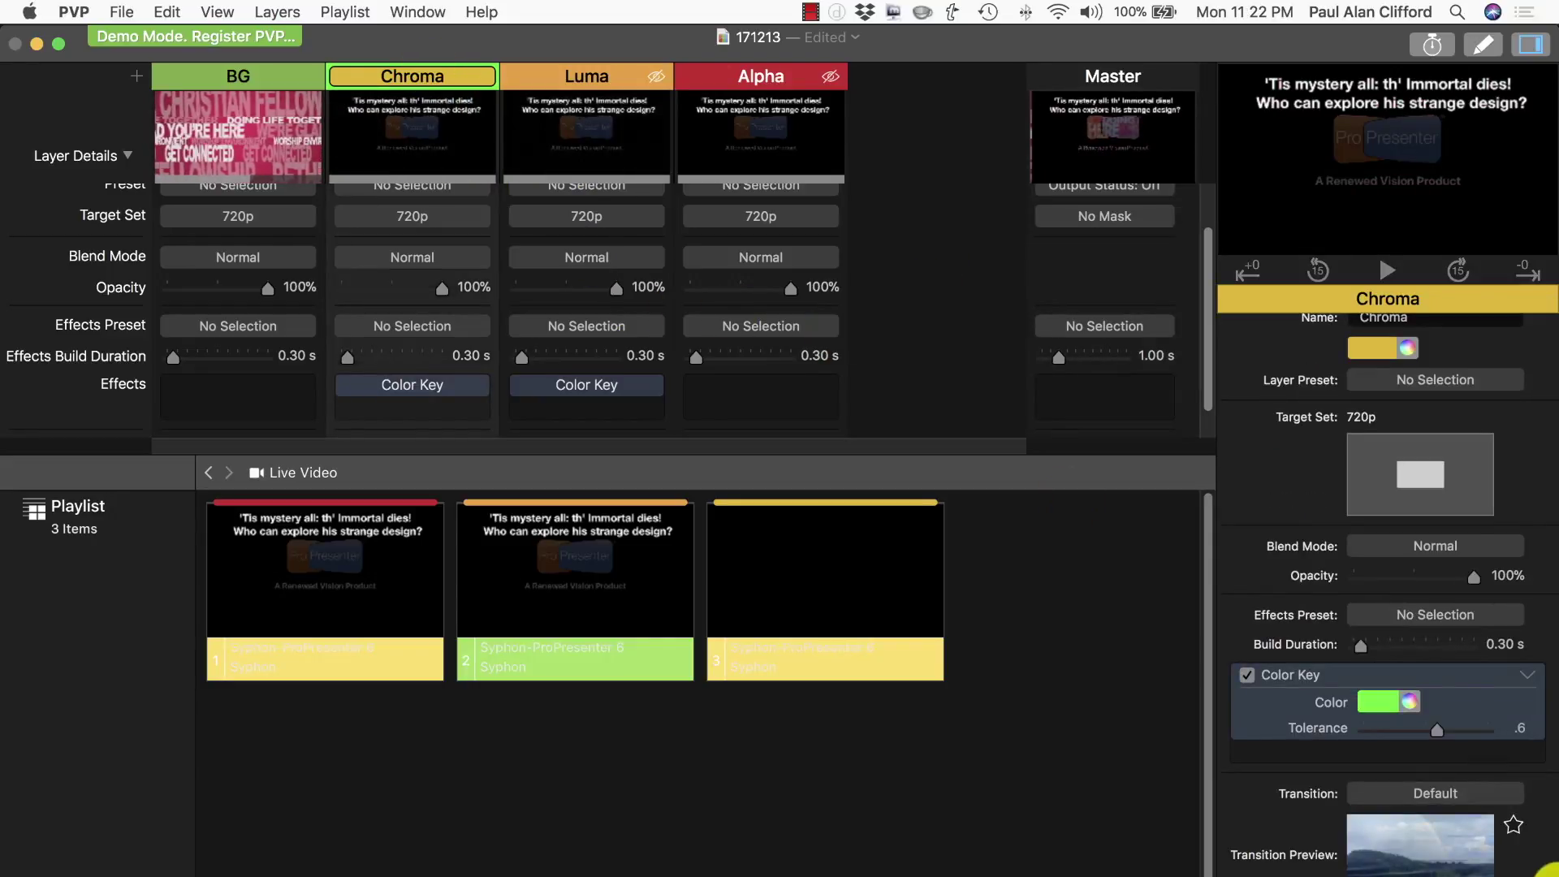
{"action": "left_click", "coordinate": [1384, 706]}
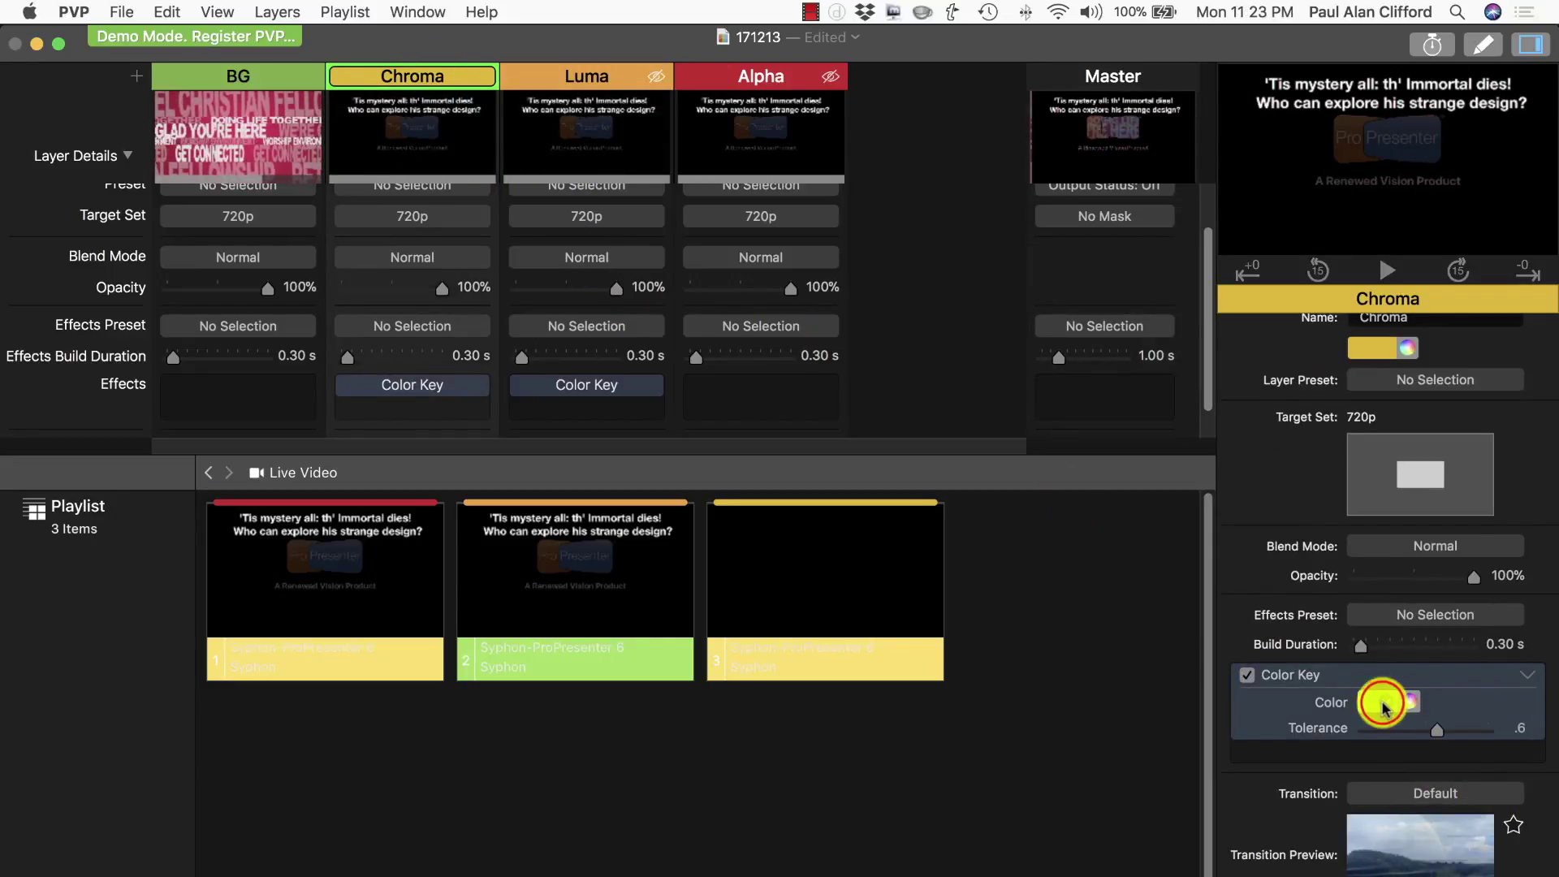
{"action": "left_click", "coordinate": [1312, 742]}
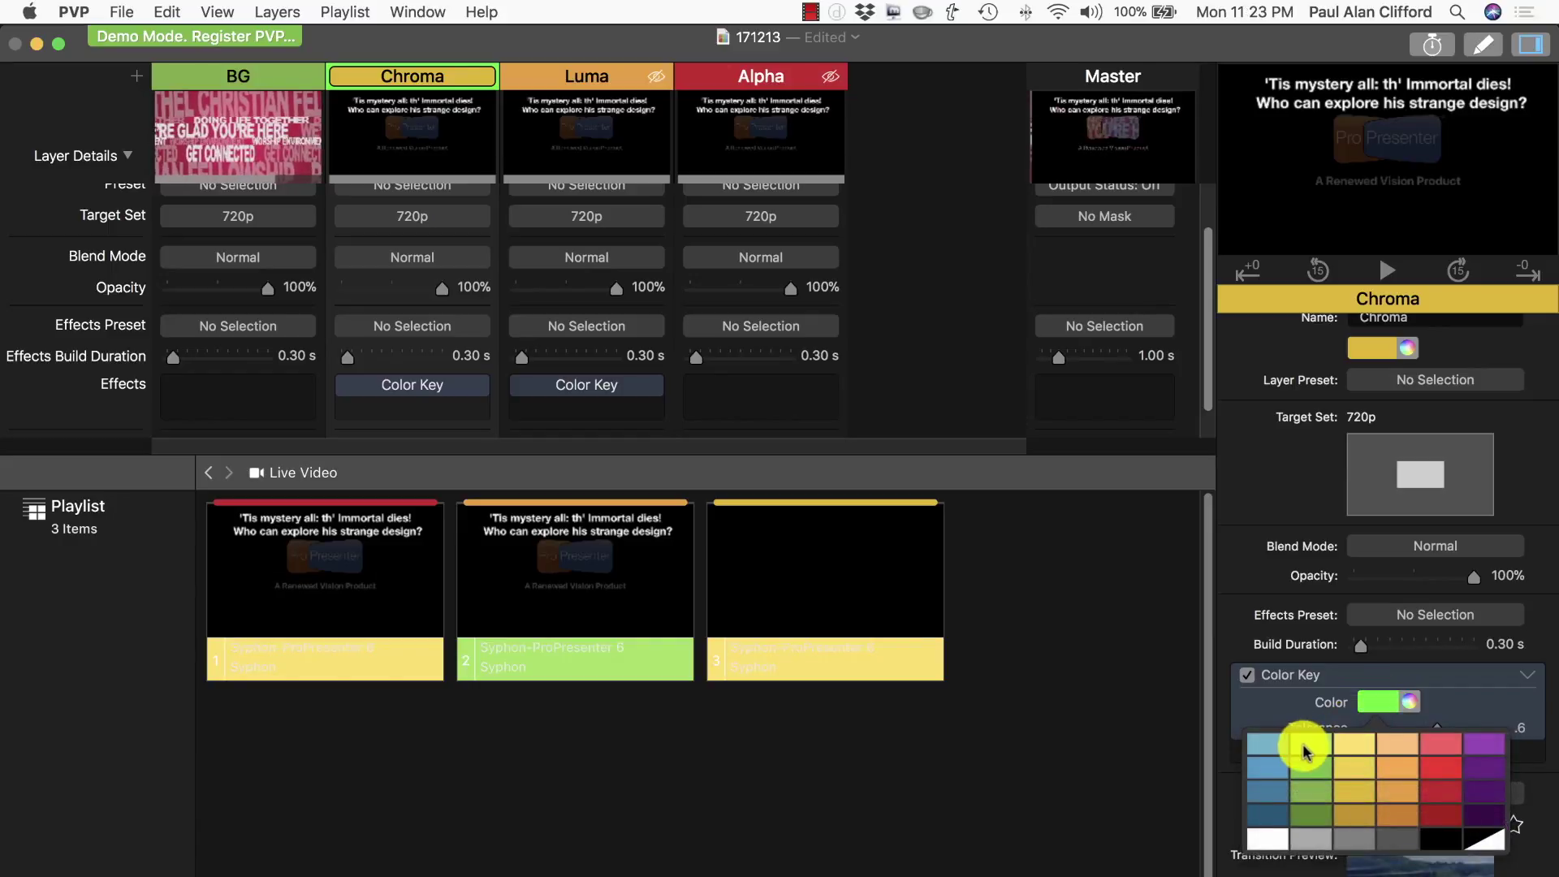
{"action": "left_click", "coordinate": [1335, 707]}
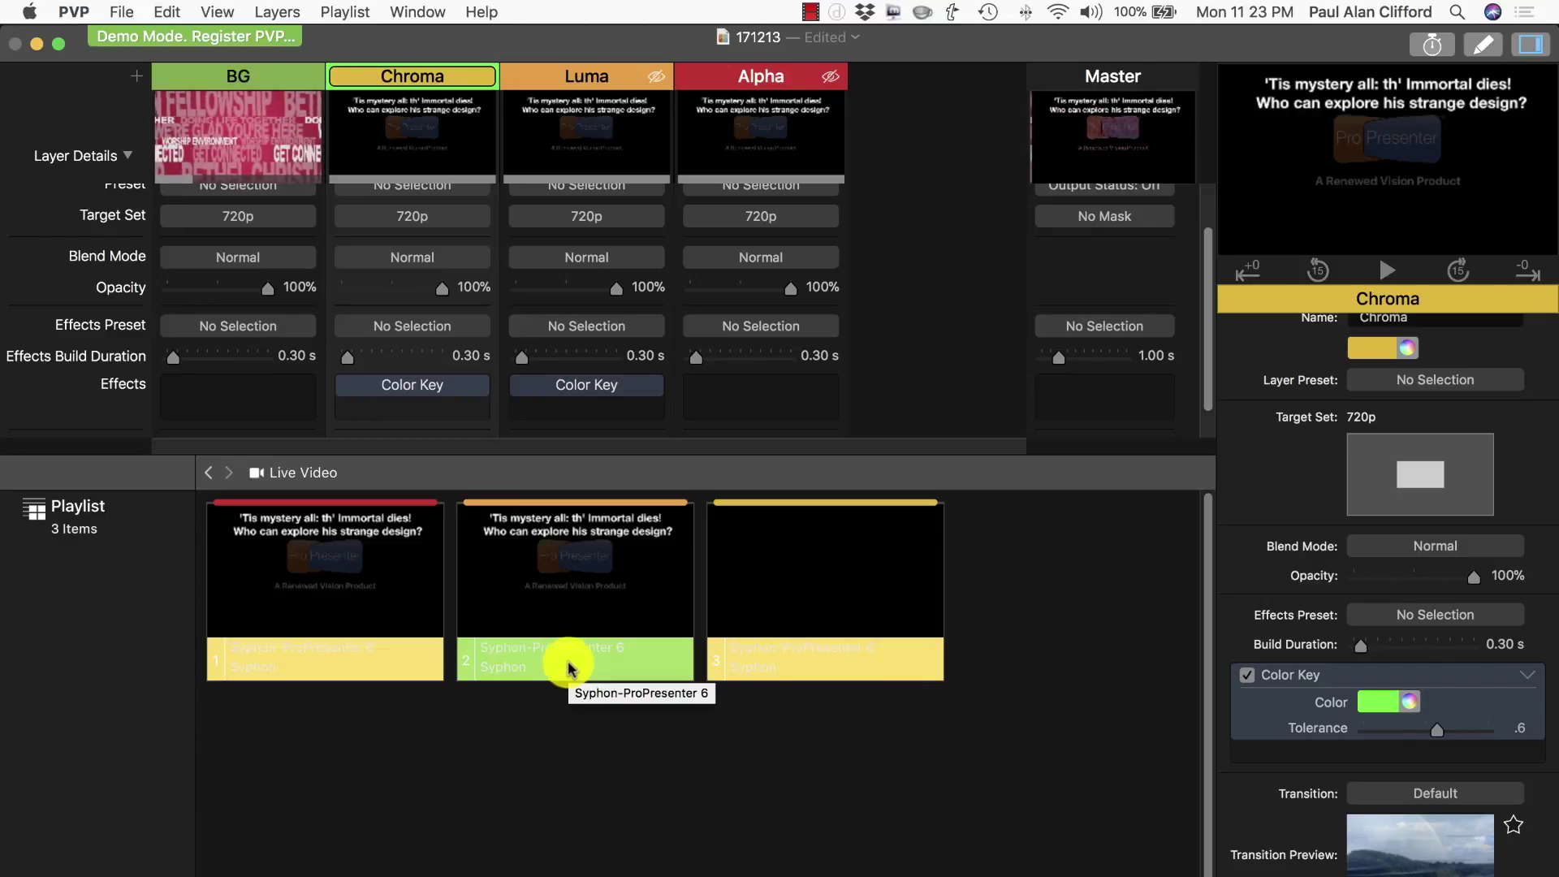
Step: Set playlist item 3's source to Syphon-ProPresenter 6 and play its green lyrics on Chroma
{"action": "left_click", "coordinate": [800, 671]}
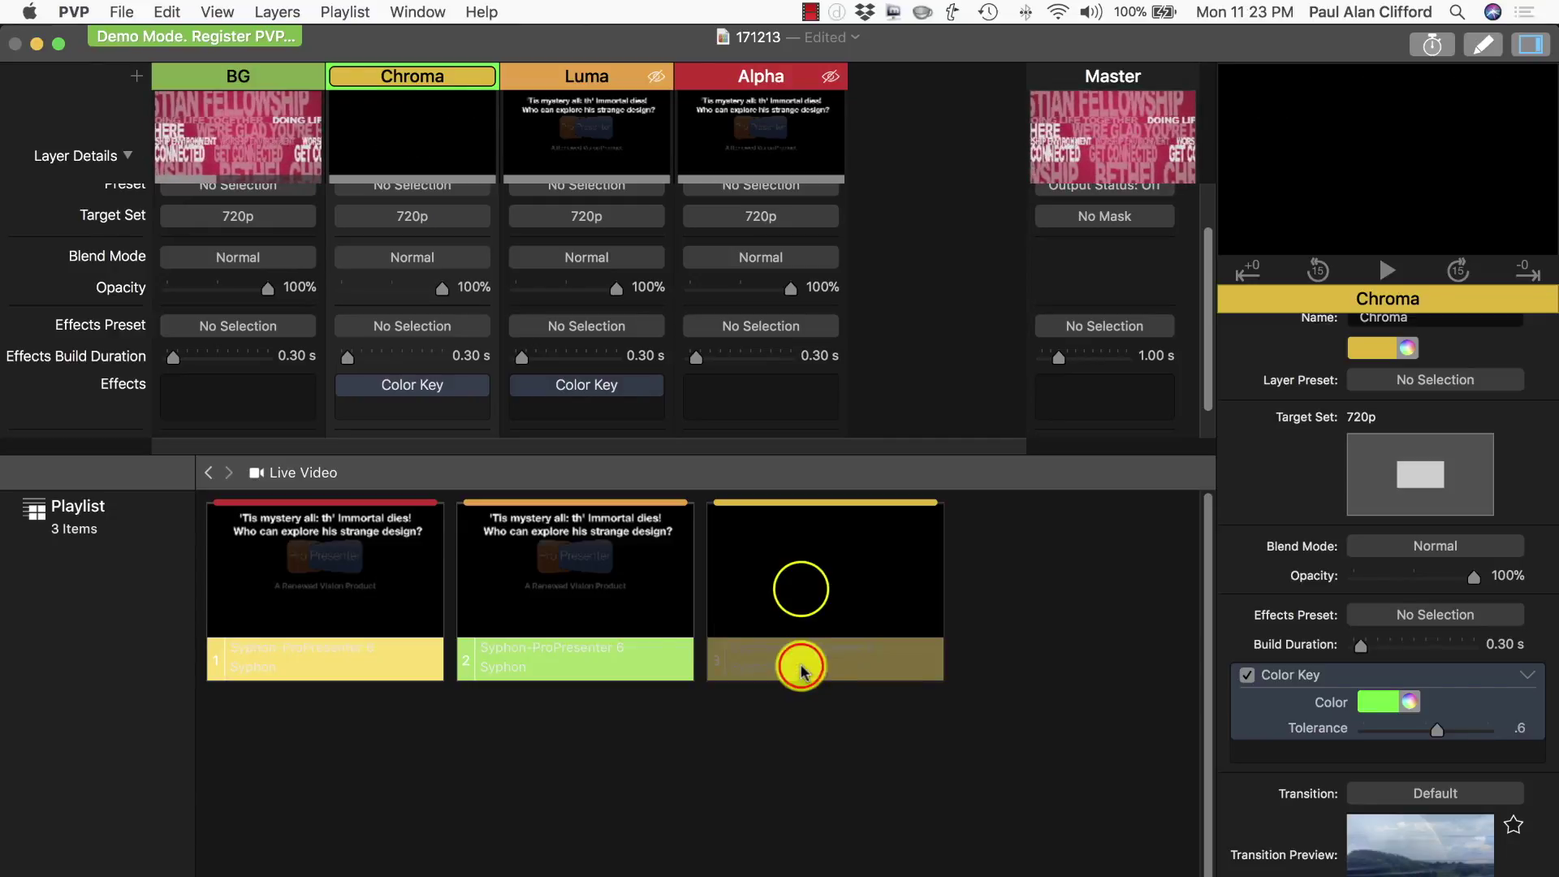
{"action": "right_click", "coordinate": [803, 596]}
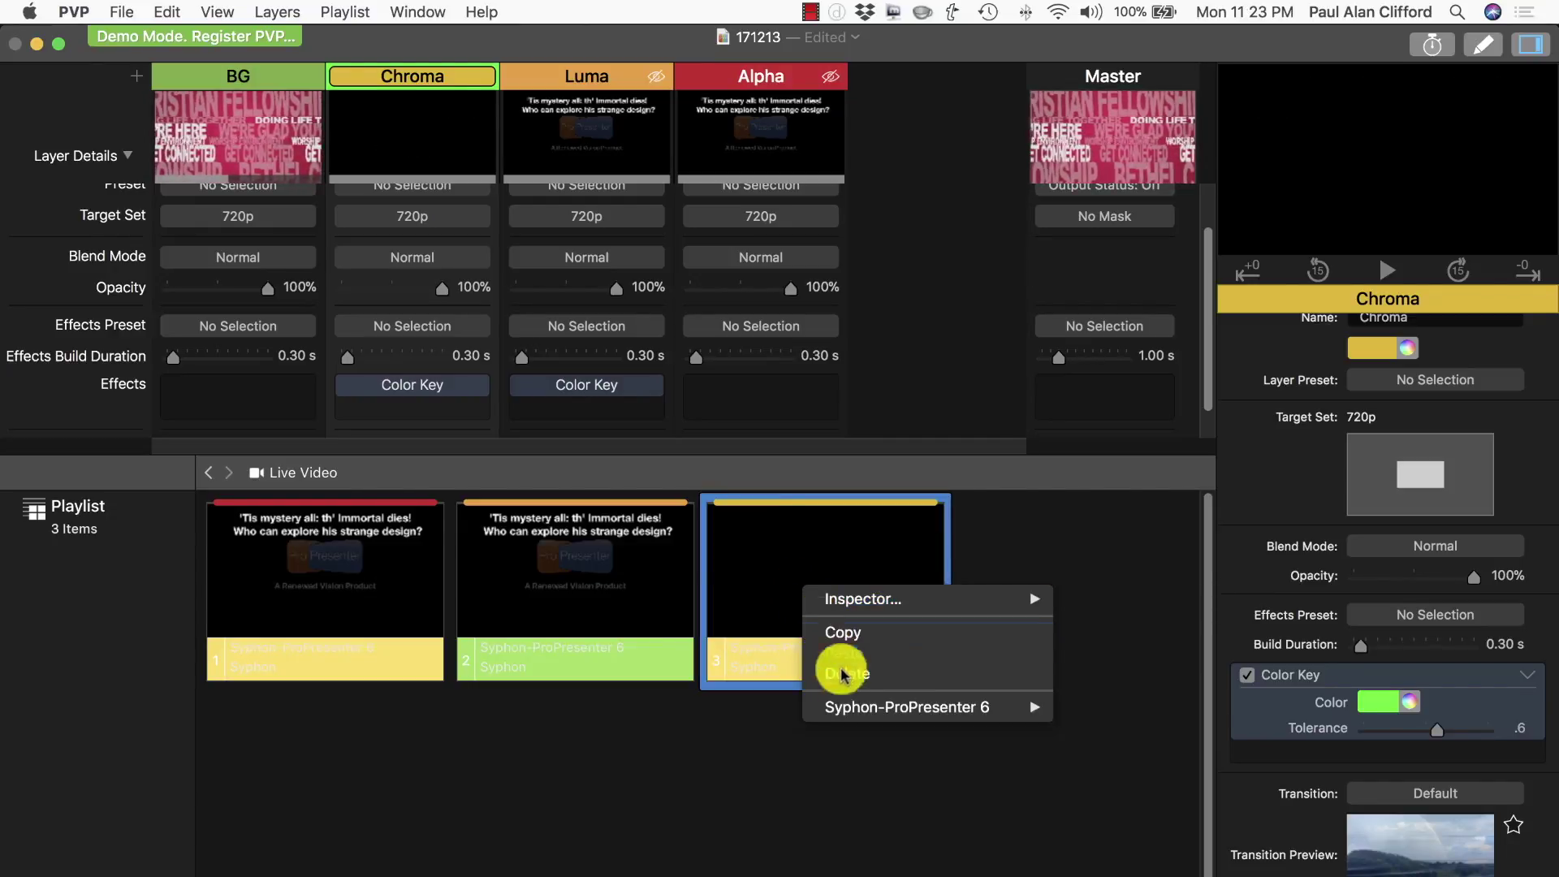
{"action": "mouse_move", "coordinate": [864, 707]}
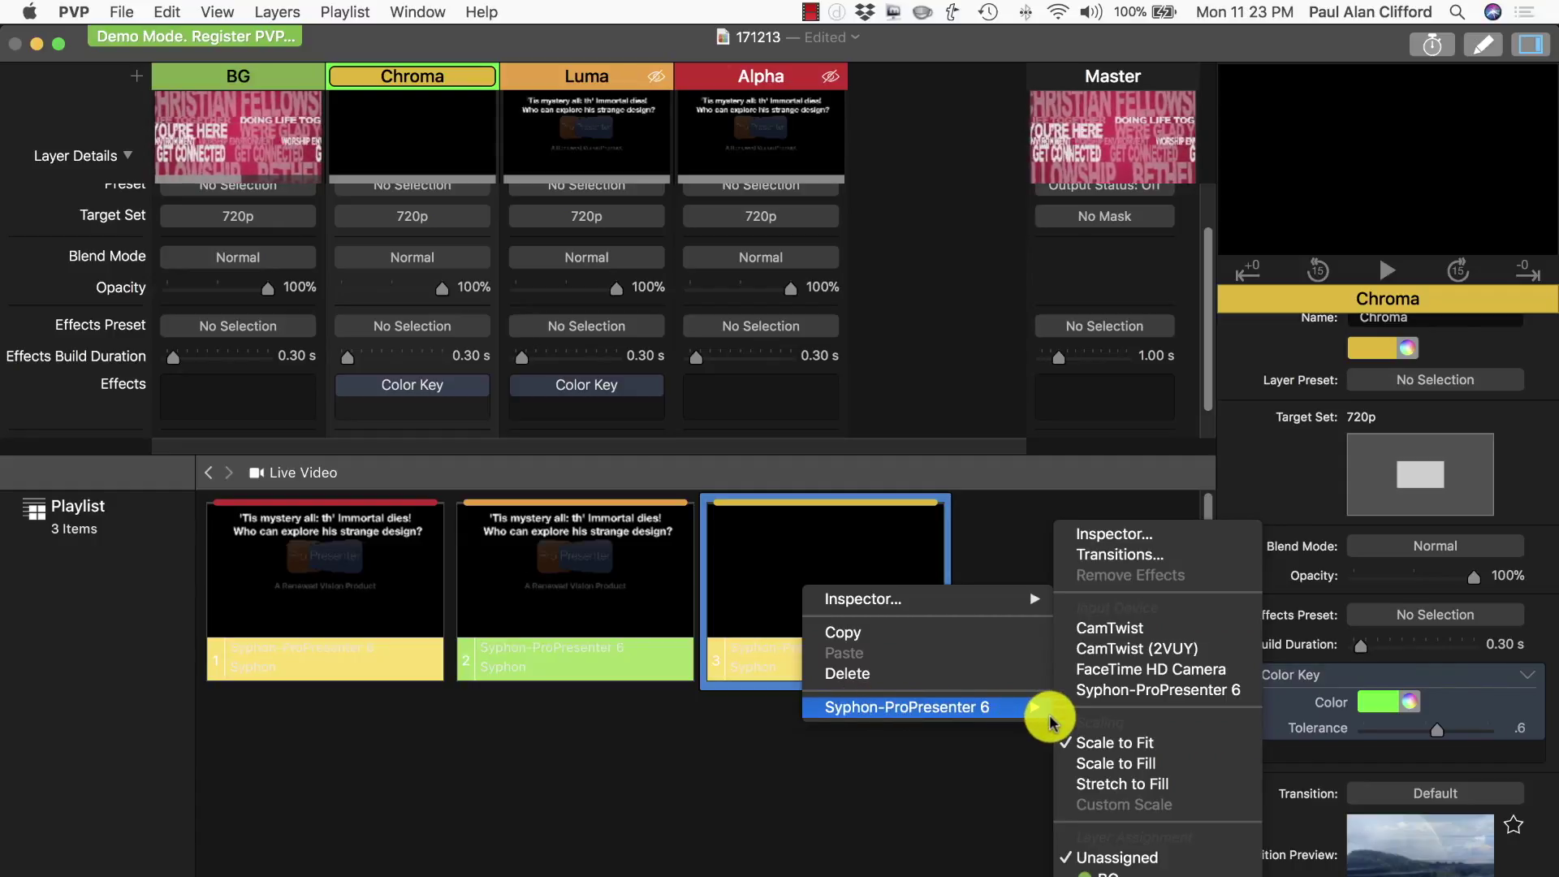
{"action": "left_click", "coordinate": [1100, 689]}
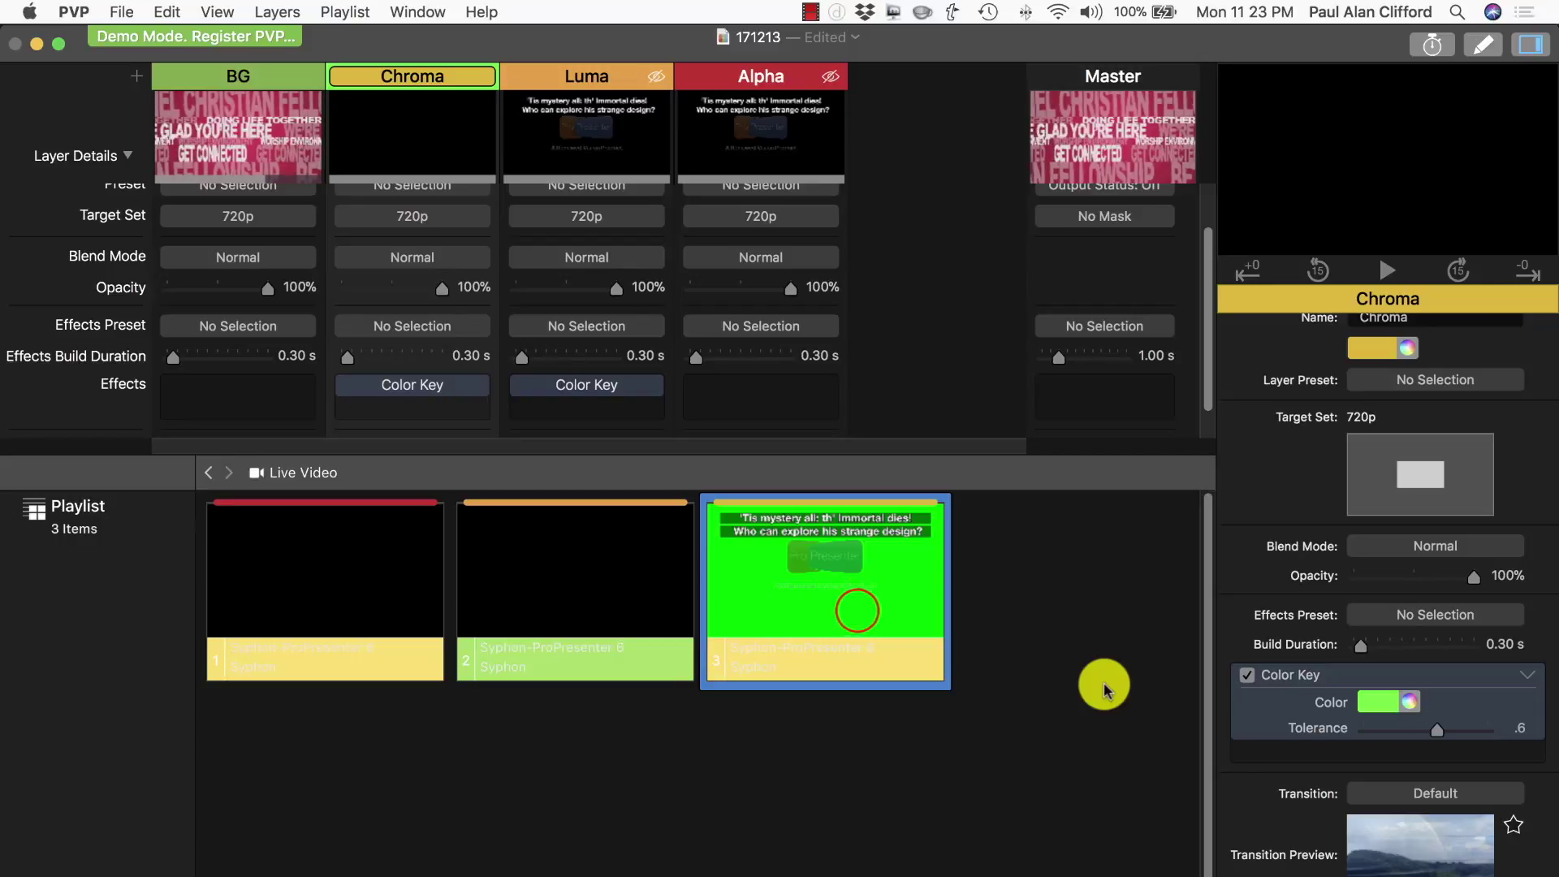
{"action": "left_click", "coordinate": [850, 611]}
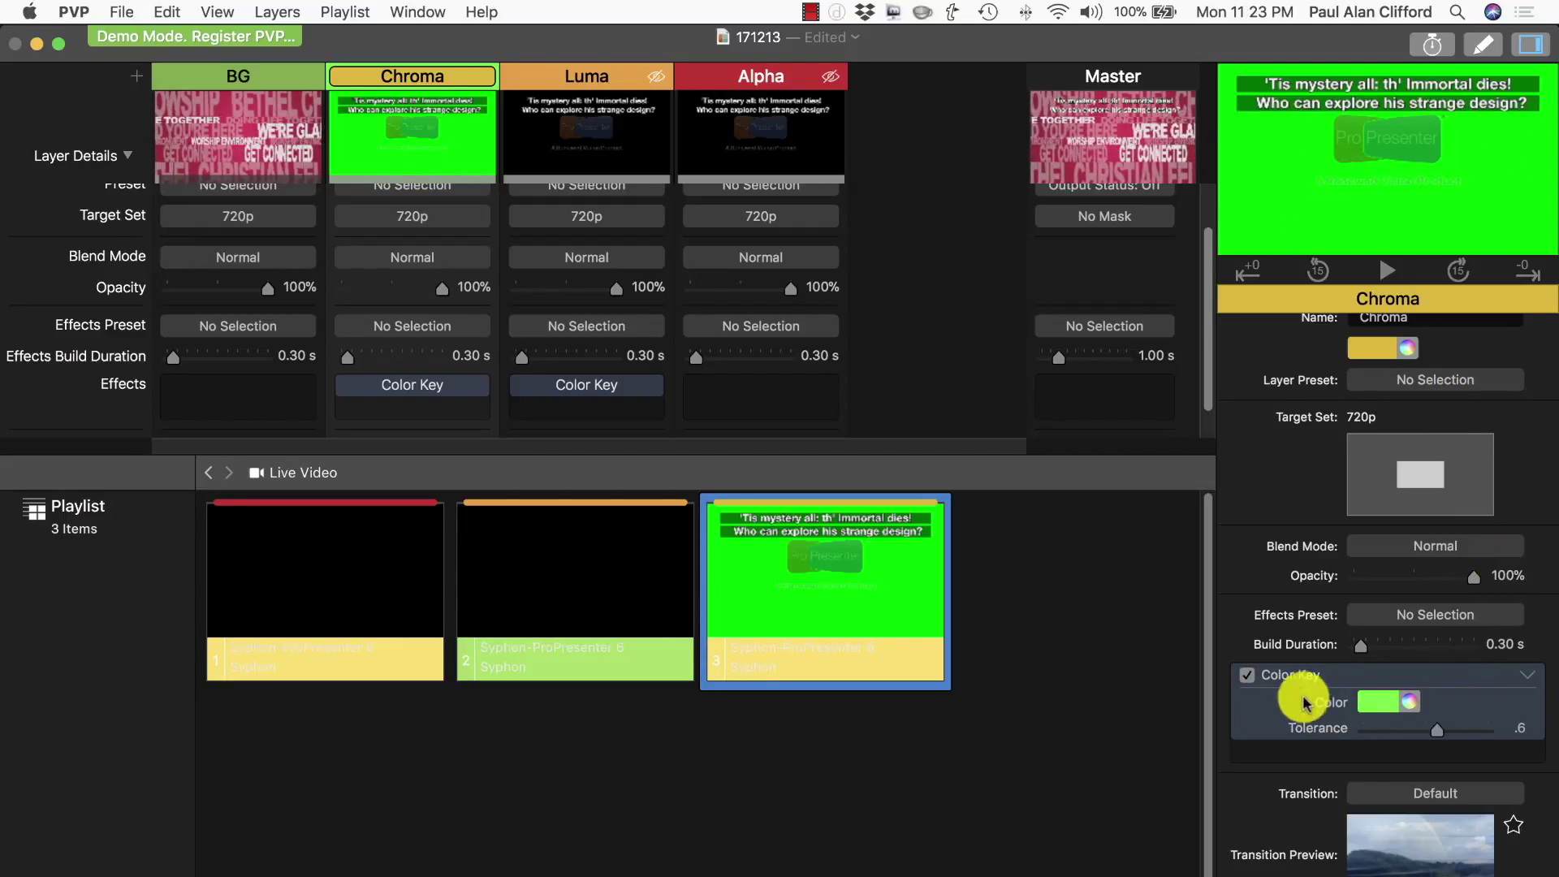
Step: Sample the feed's exact green from the output preview as the Chroma key colour
{"action": "left_click", "coordinate": [1381, 703]}
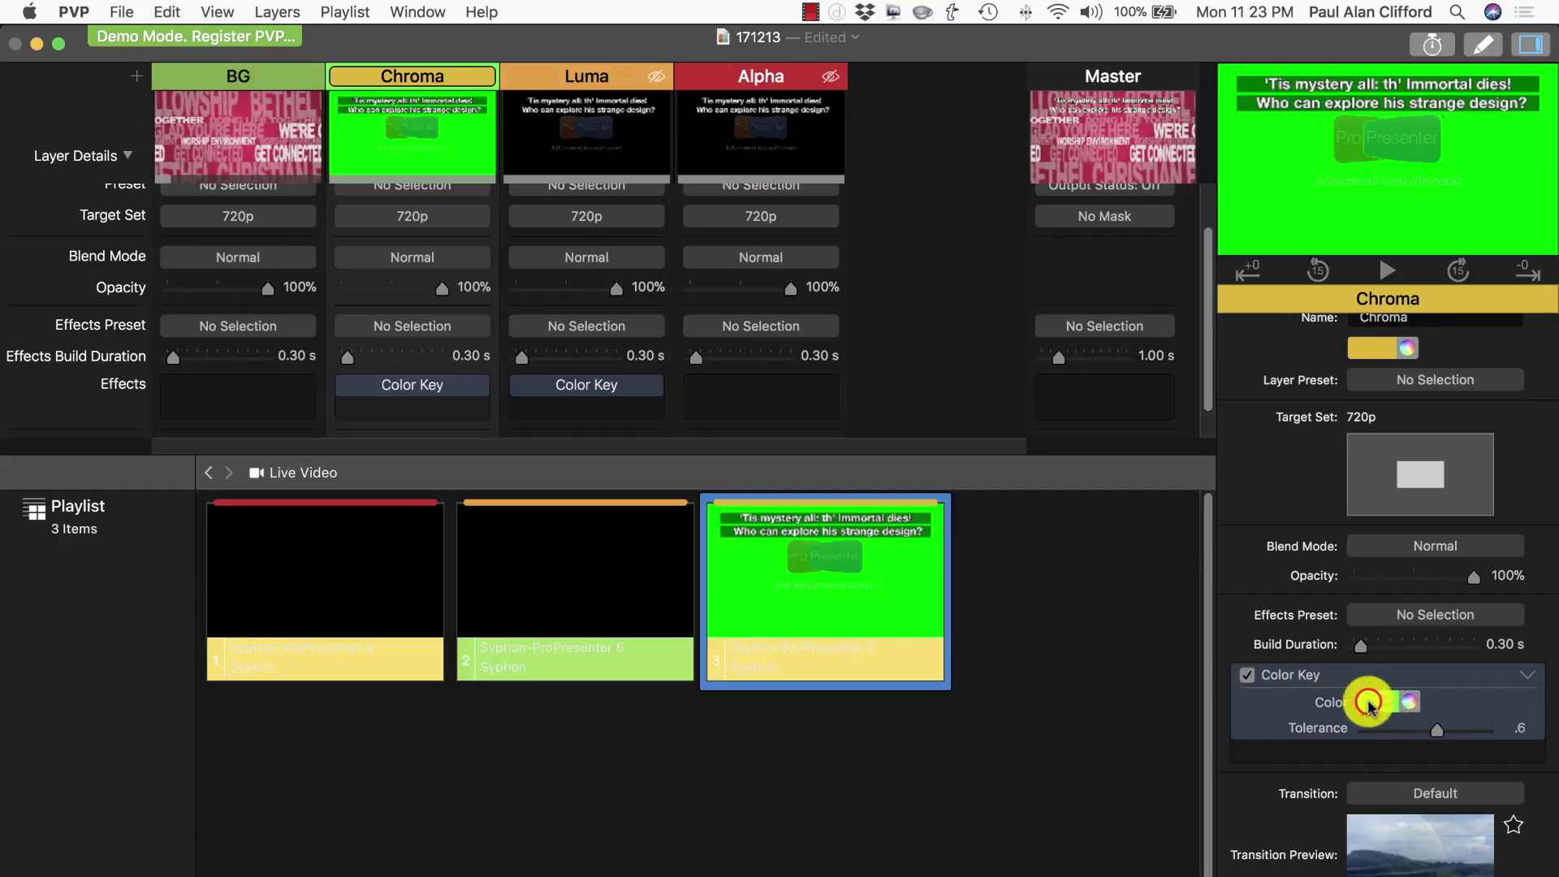
{"action": "left_click", "coordinate": [1369, 703]}
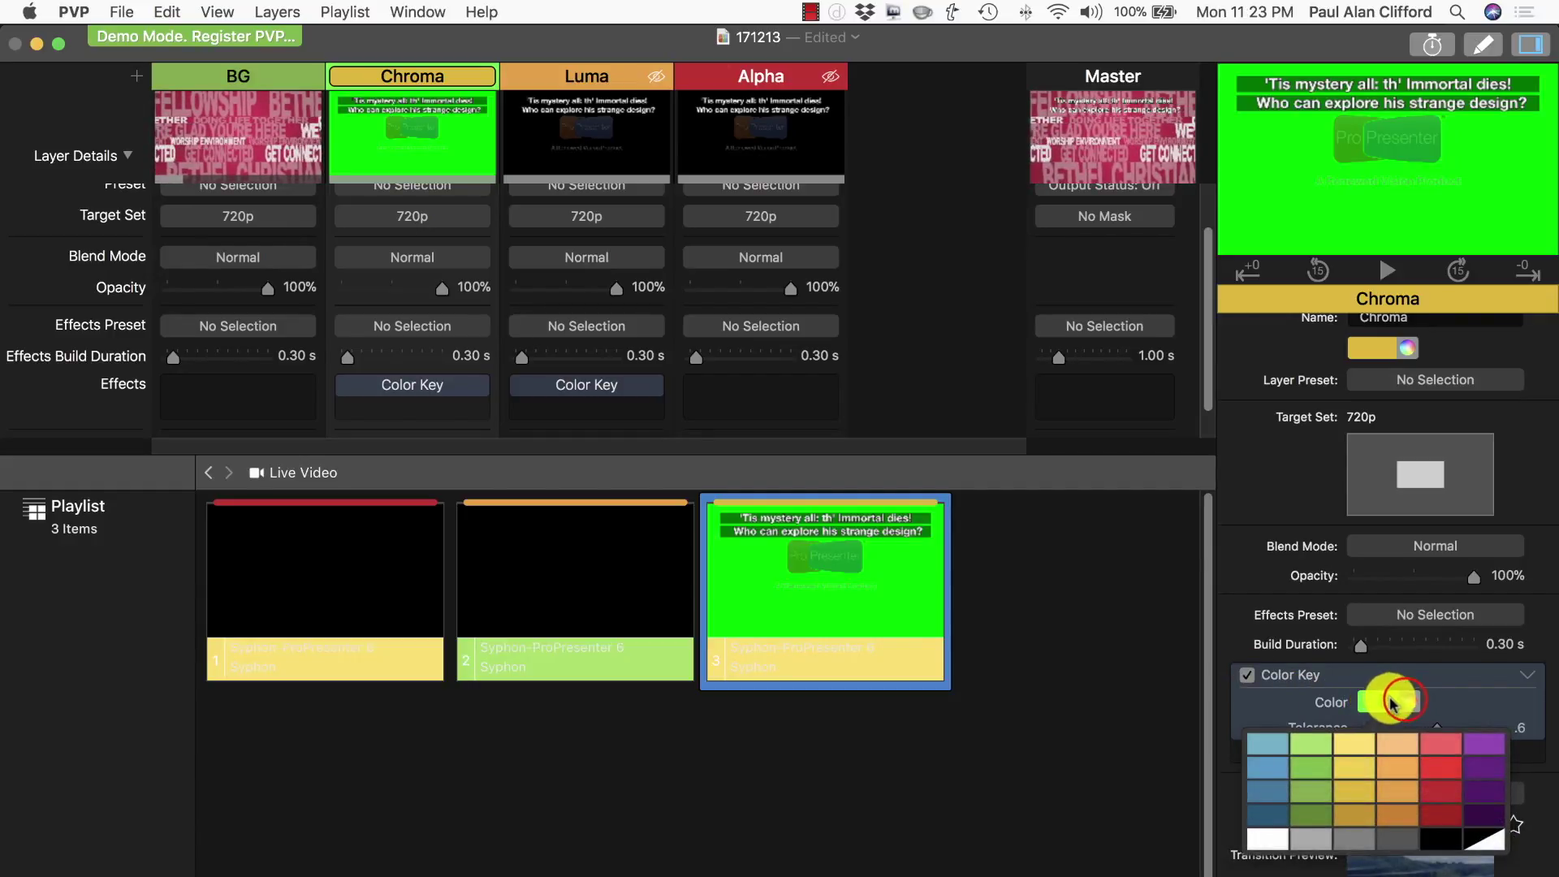
{"action": "left_click", "coordinate": [1407, 703]}
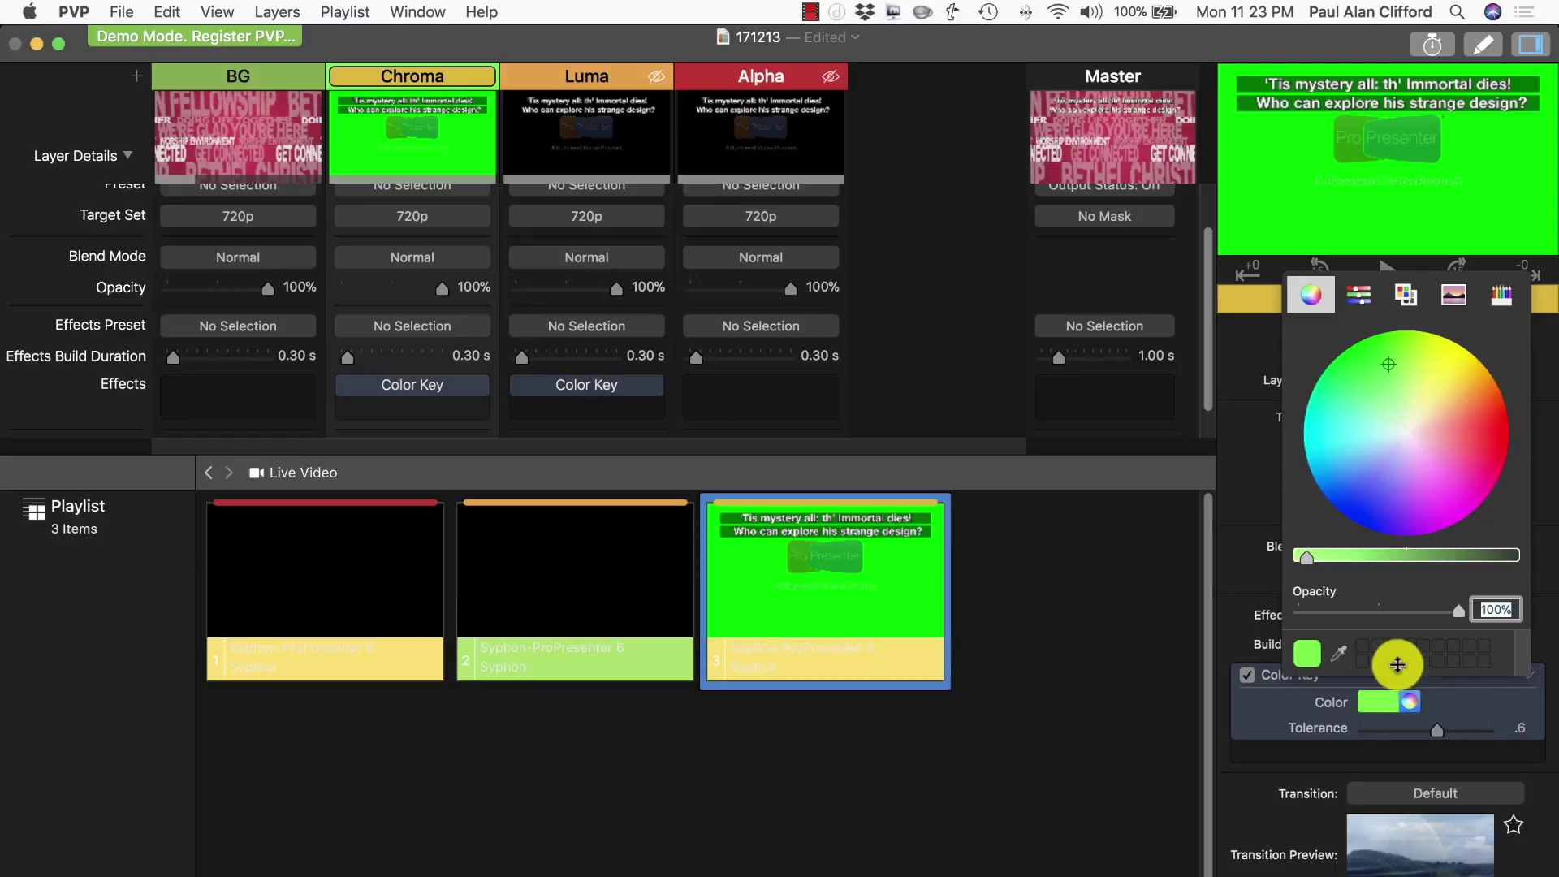
{"action": "left_click", "coordinate": [1339, 653]}
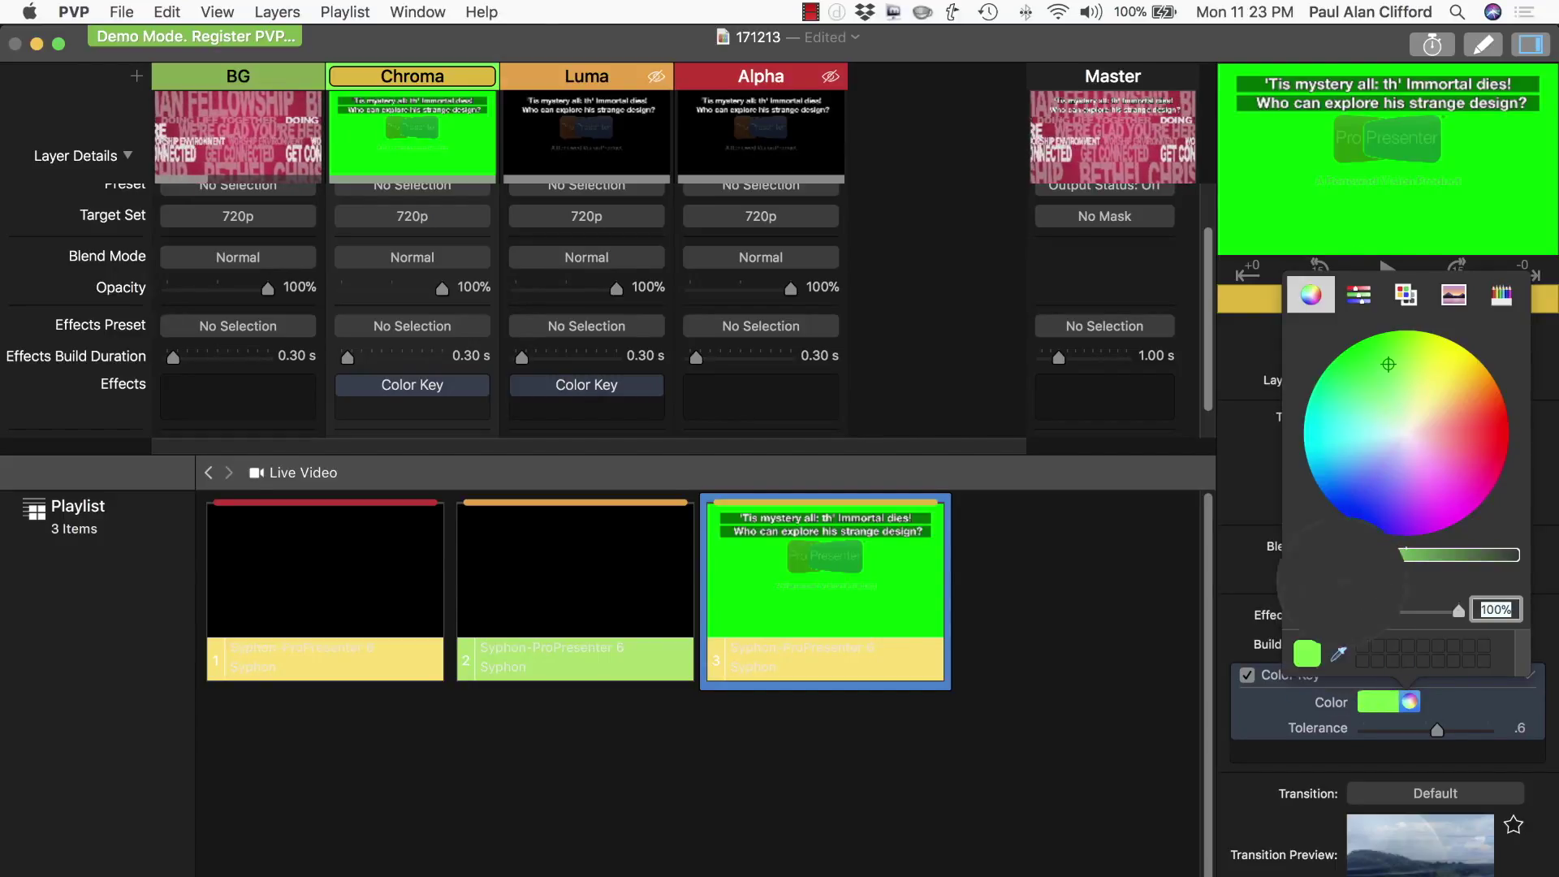
{"action": "left_click", "coordinate": [1268, 186]}
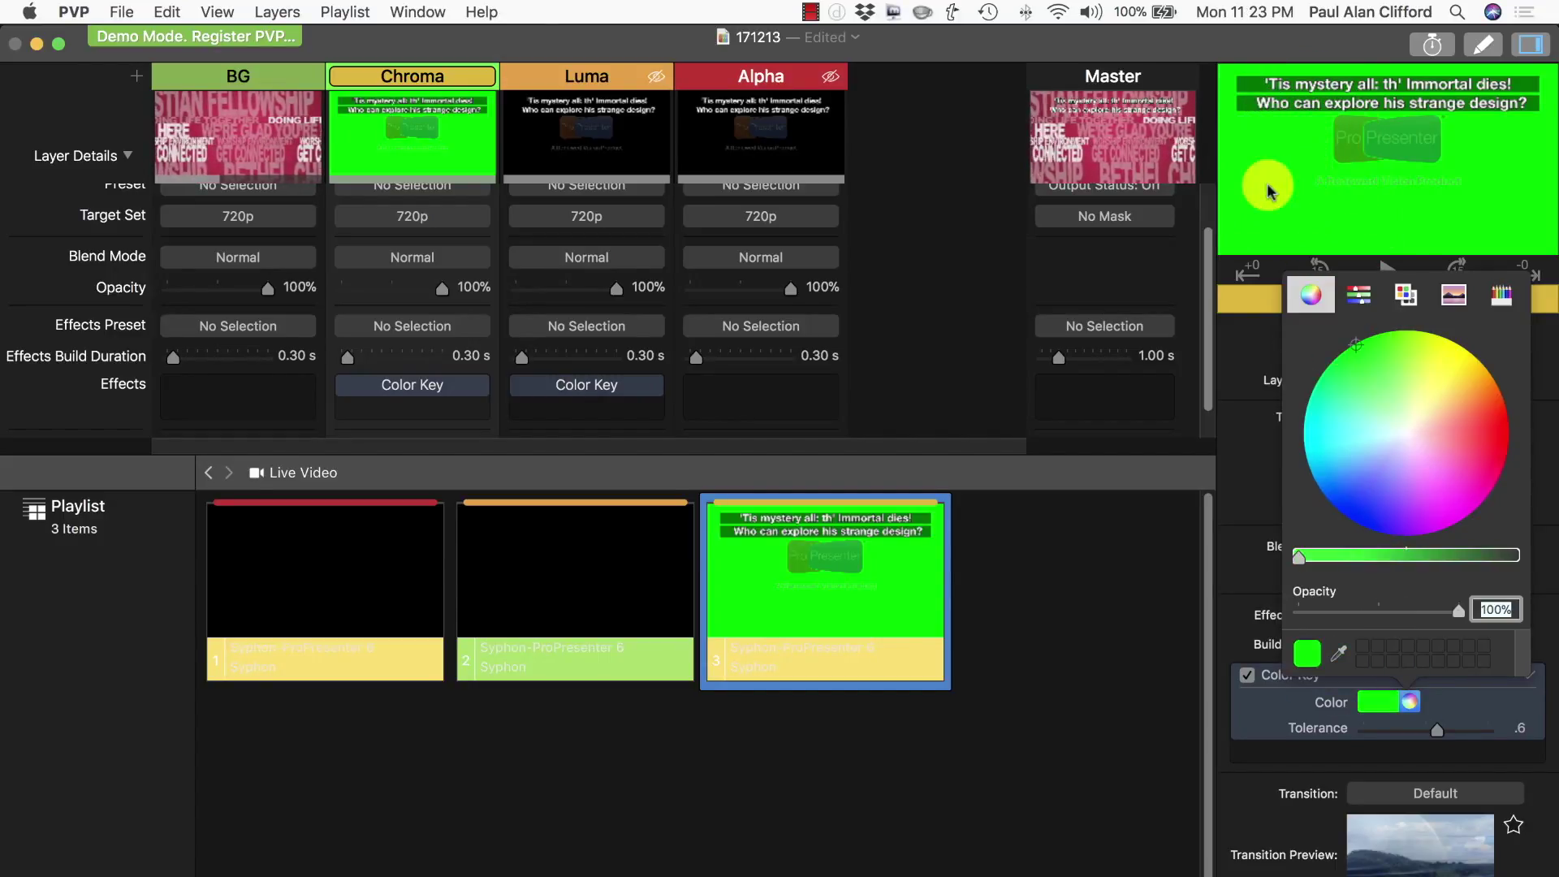
{"action": "left_click", "coordinate": [1247, 430]}
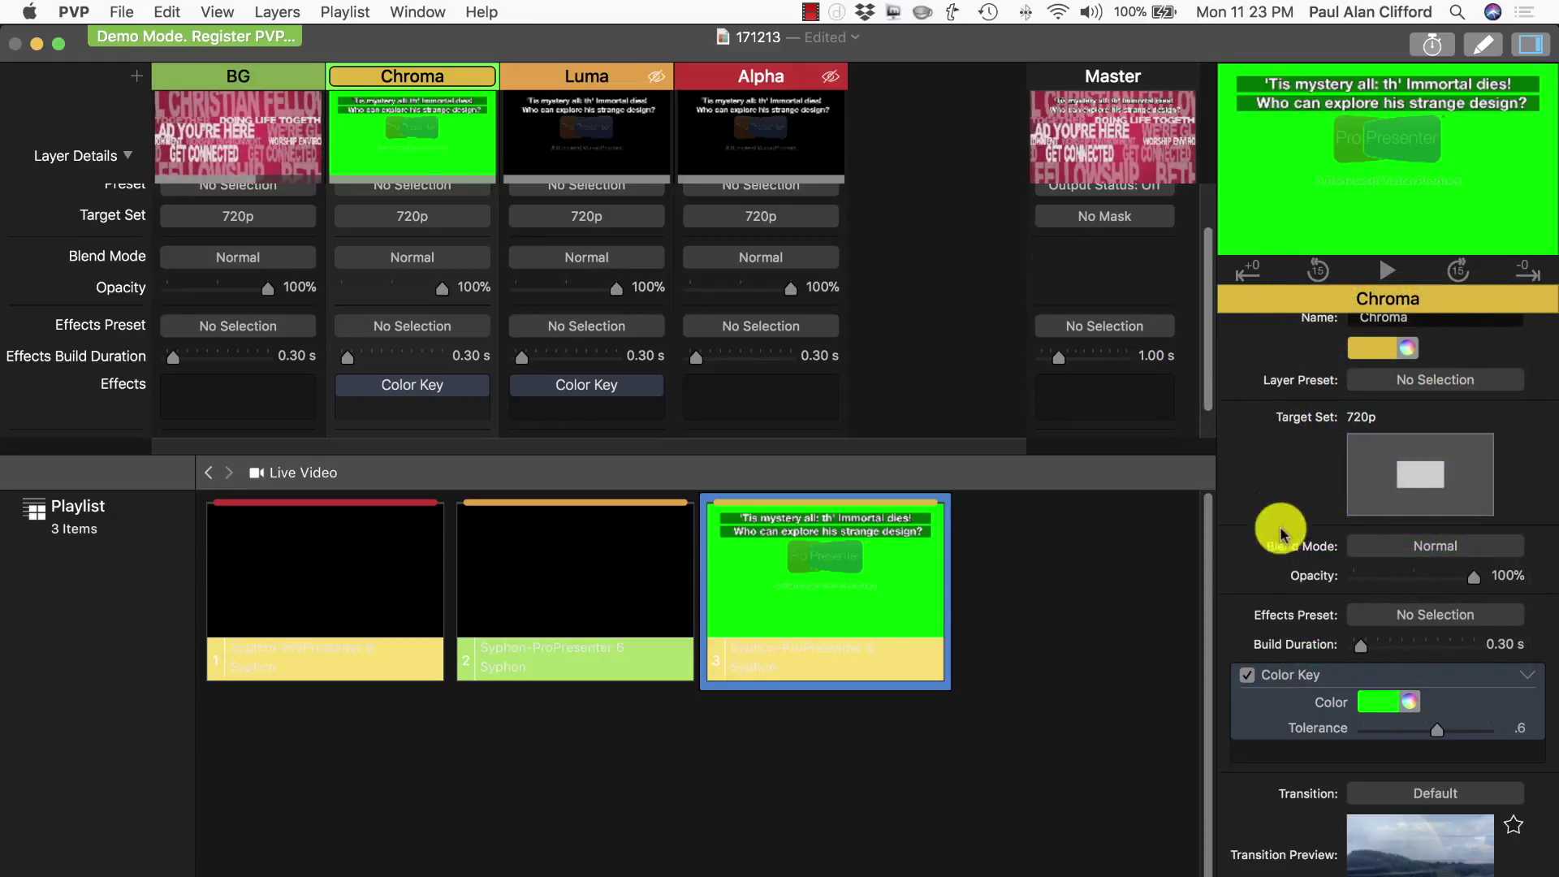
Step: Lower the key tolerance to .45 and check the keyed lyrics on the Master output
{"action": "left_click", "coordinate": [1436, 736]}
{"action": "left_click_drag", "start_coordinate": [1436, 736], "coordinate": [1422, 737]}
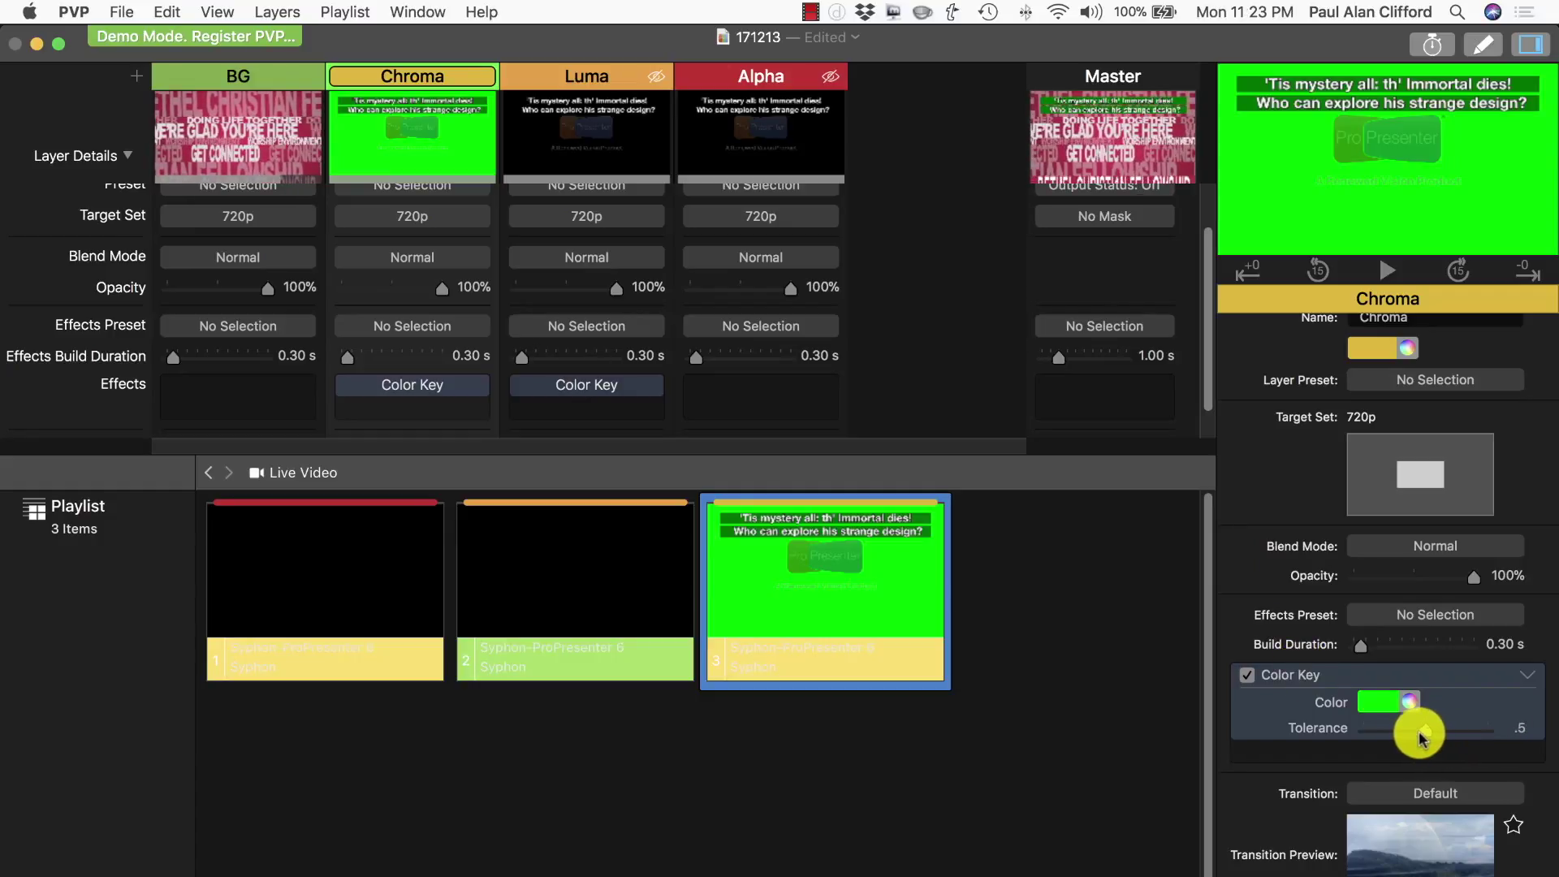
{"action": "mouse_move", "coordinate": [1098, 154]}
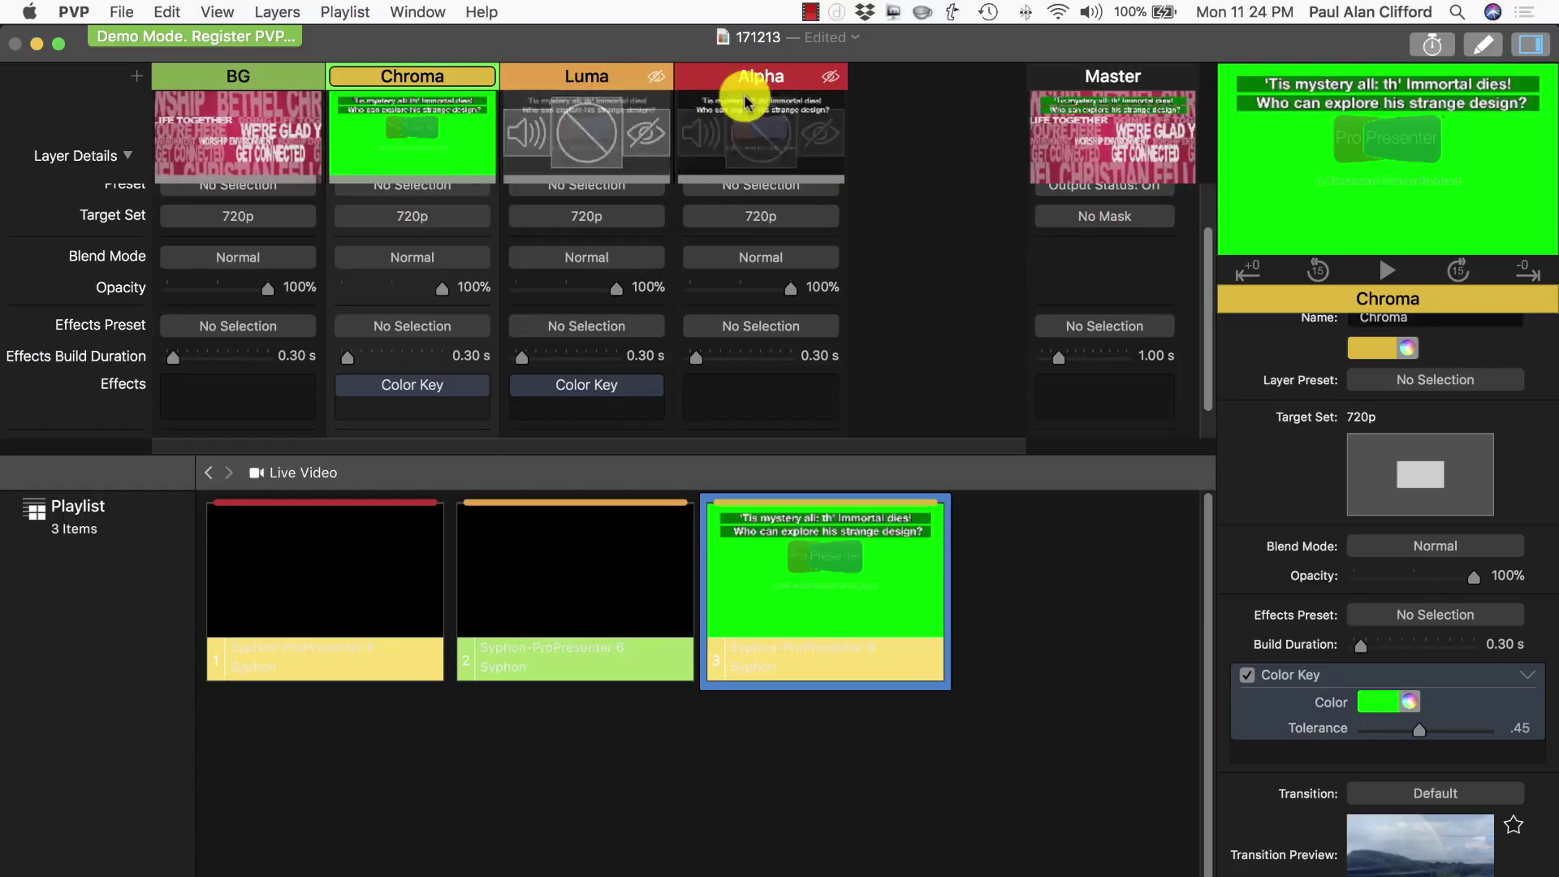
{"action": "left_click", "coordinate": [1053, 79]}
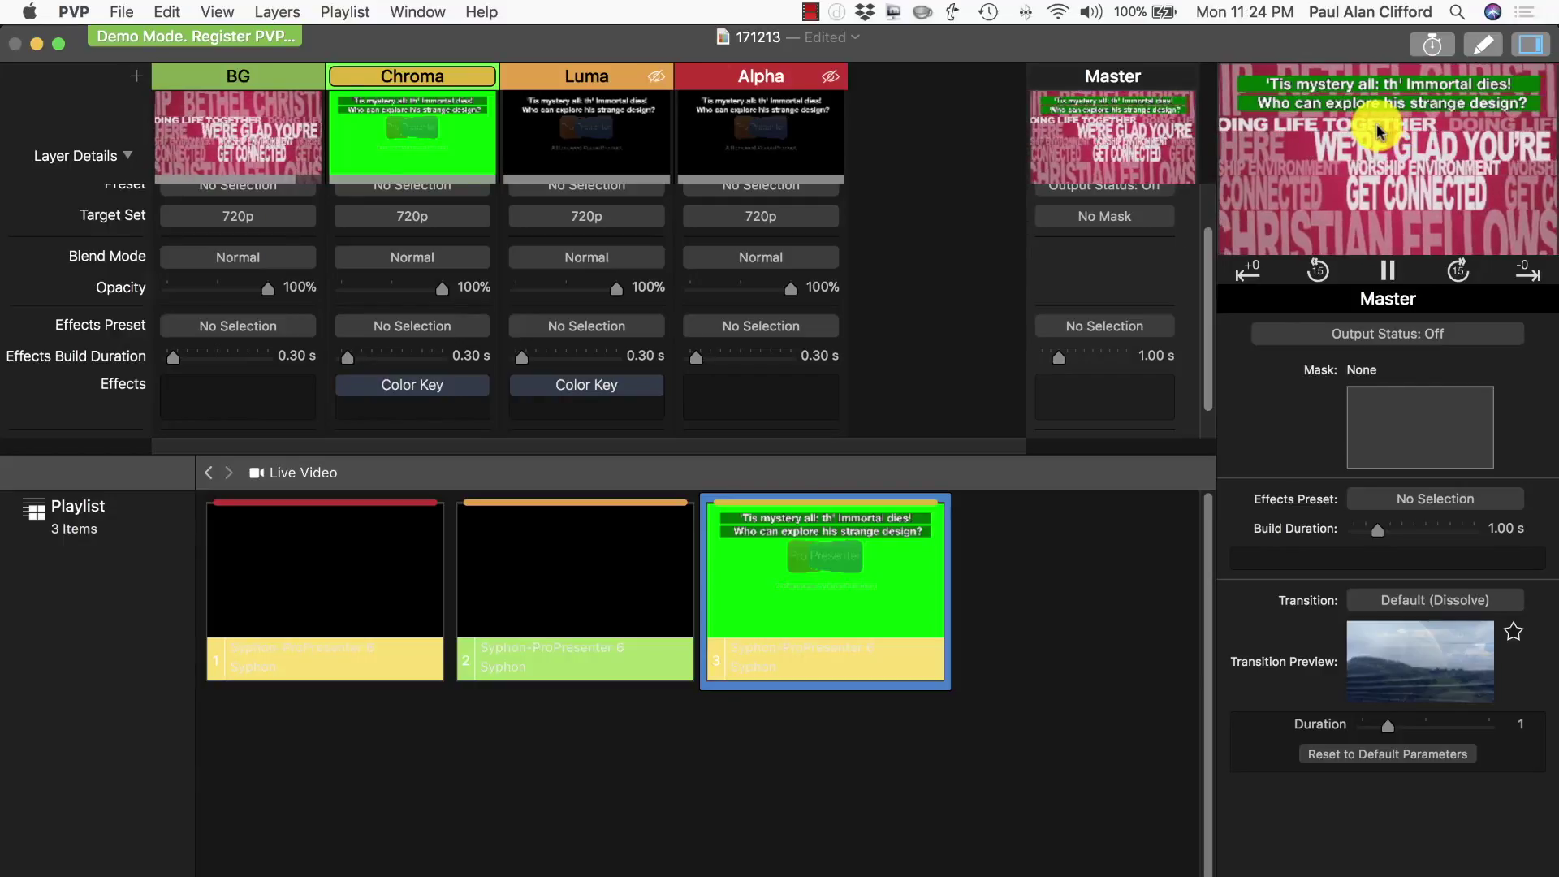
{"action": "key", "text": "super+Tab"}
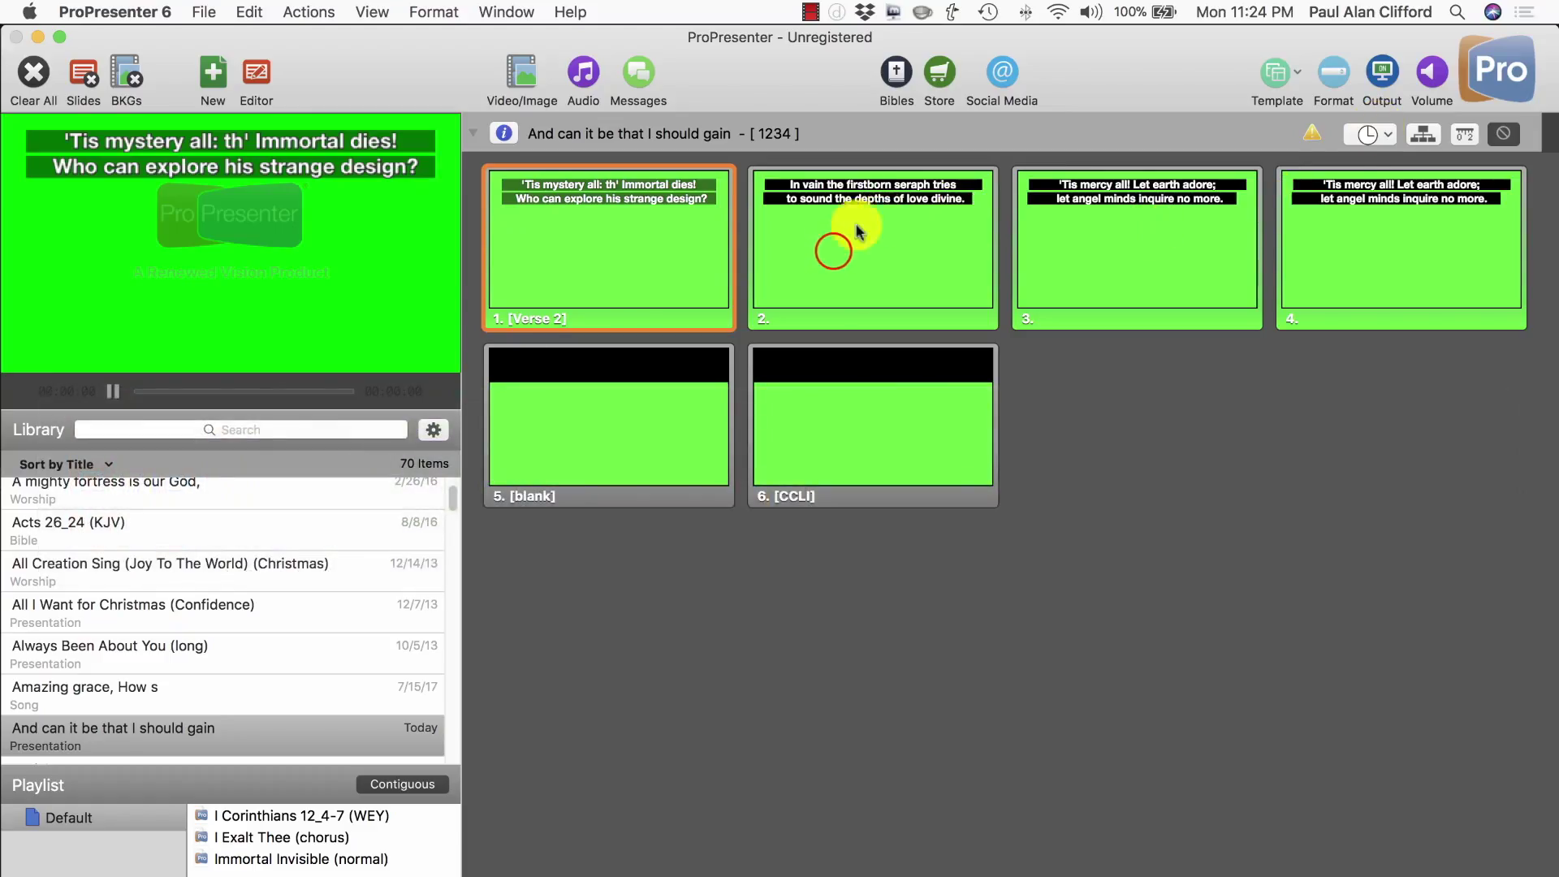
Step: Put ProPresenter slide 2, 'In vain the firstborn seraph tries', live on output
{"action": "left_click", "coordinate": [831, 251]}
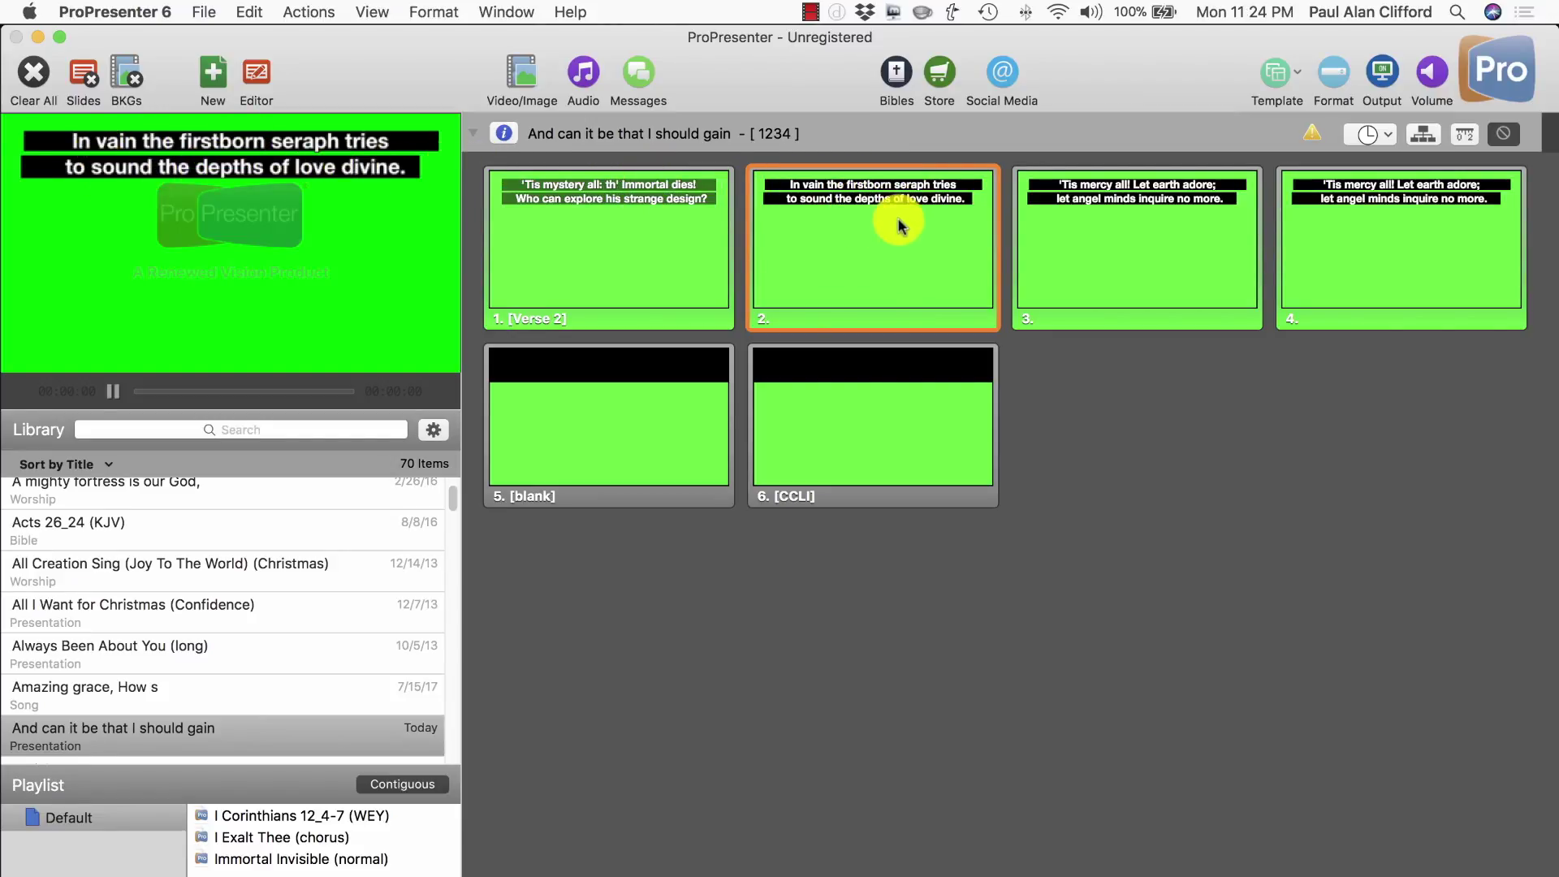
{"action": "key", "text": "super+Tab"}
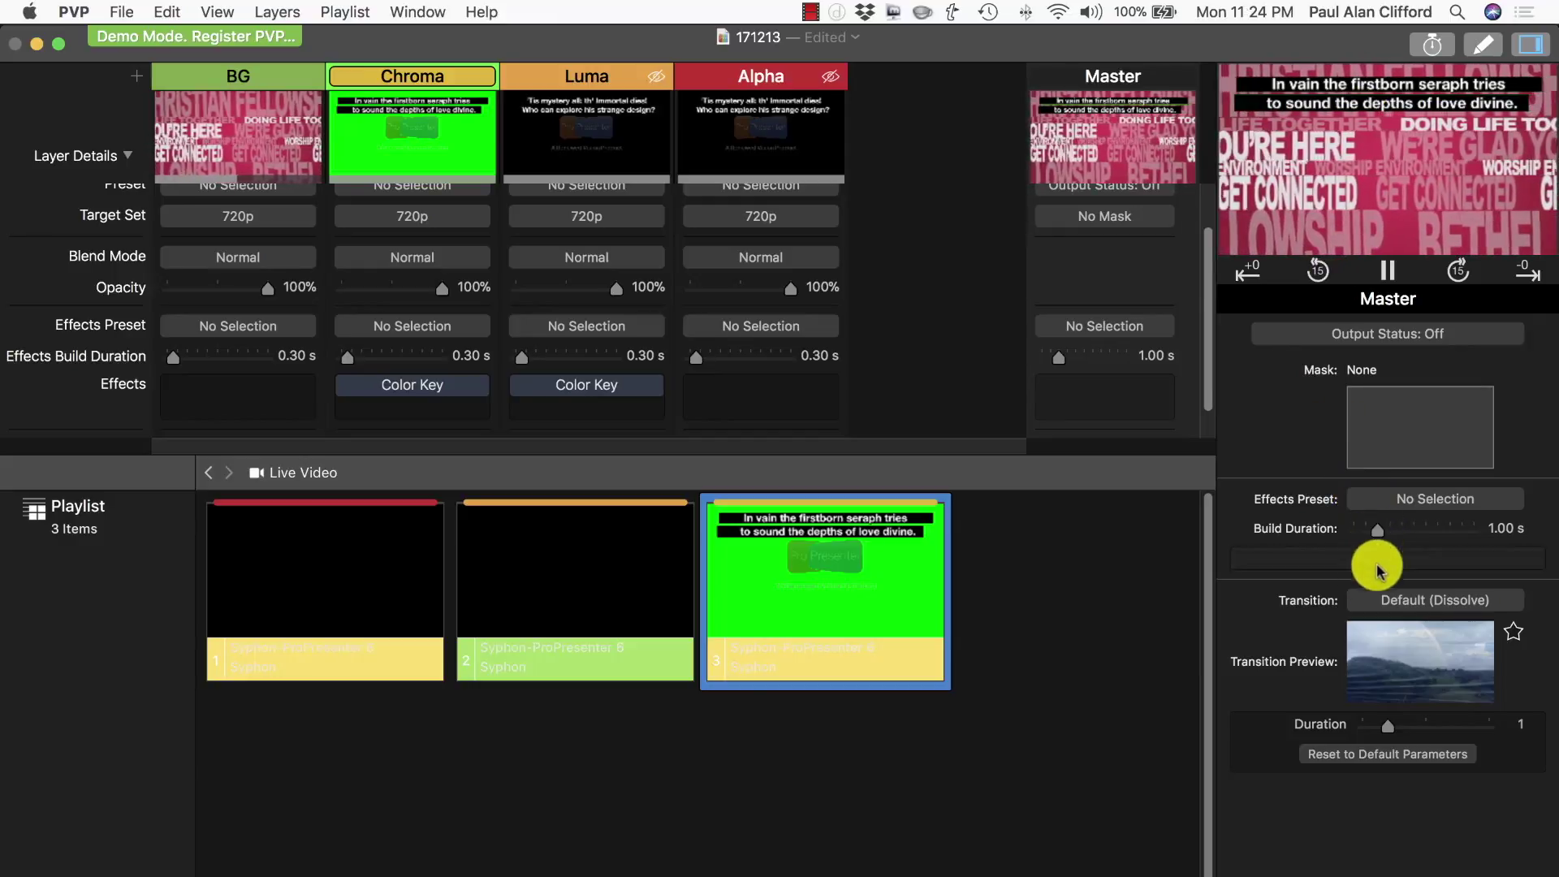
Step: Nudge the Chroma colour key tolerance to .44, then show the BG layer's settings
{"action": "mouse_move", "coordinate": [1096, 117]}
{"action": "left_click", "coordinate": [416, 74]}
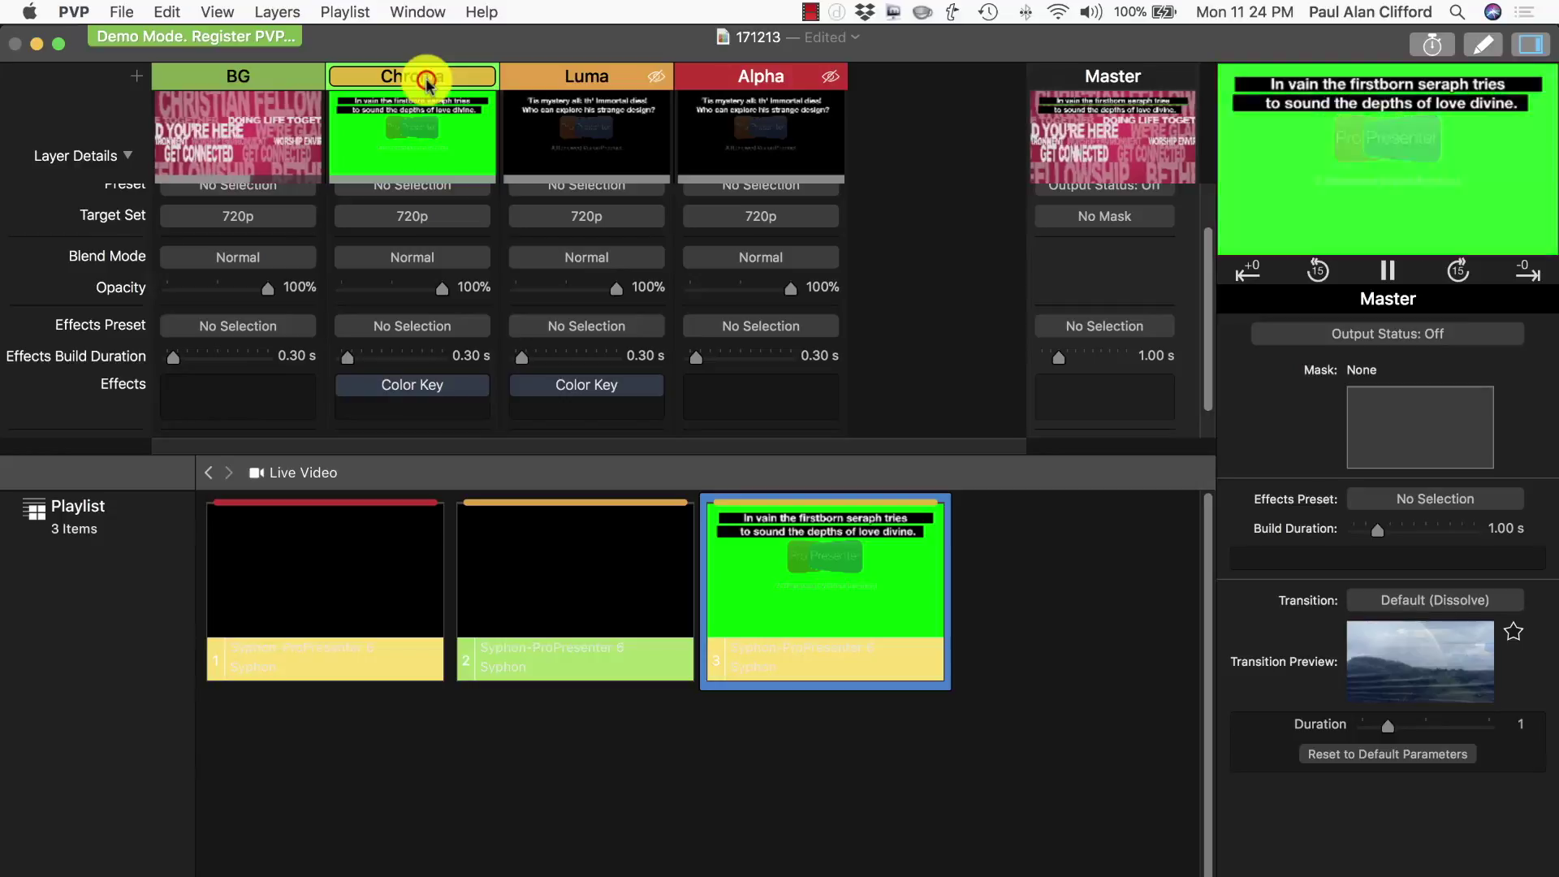
{"action": "left_click_drag", "start_coordinate": [1420, 728], "coordinate": [1414, 744]}
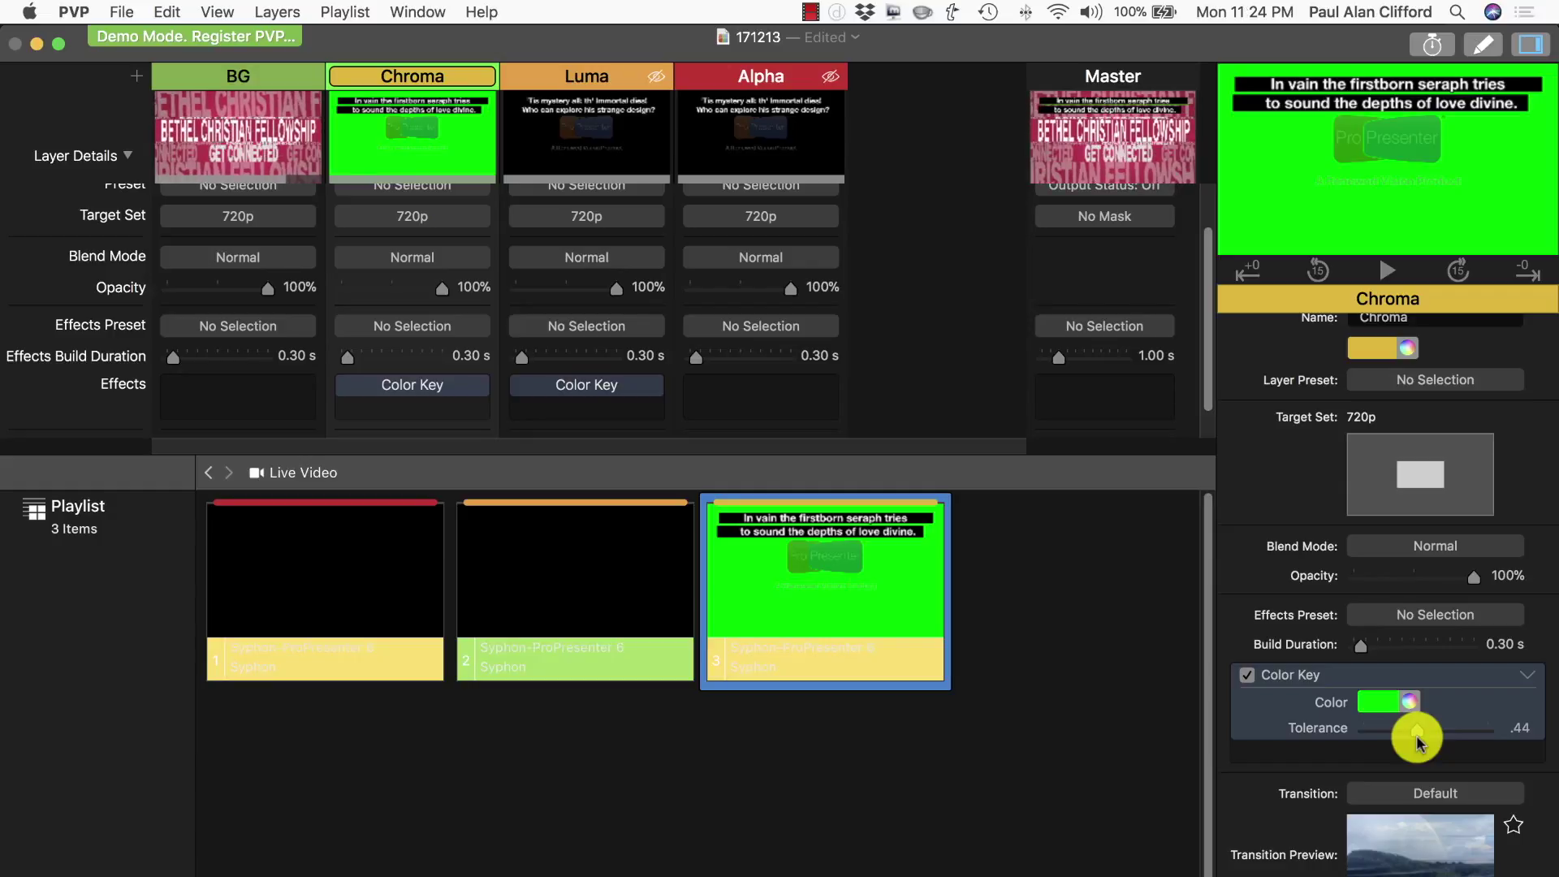
{"action": "mouse_move", "coordinate": [1133, 155]}
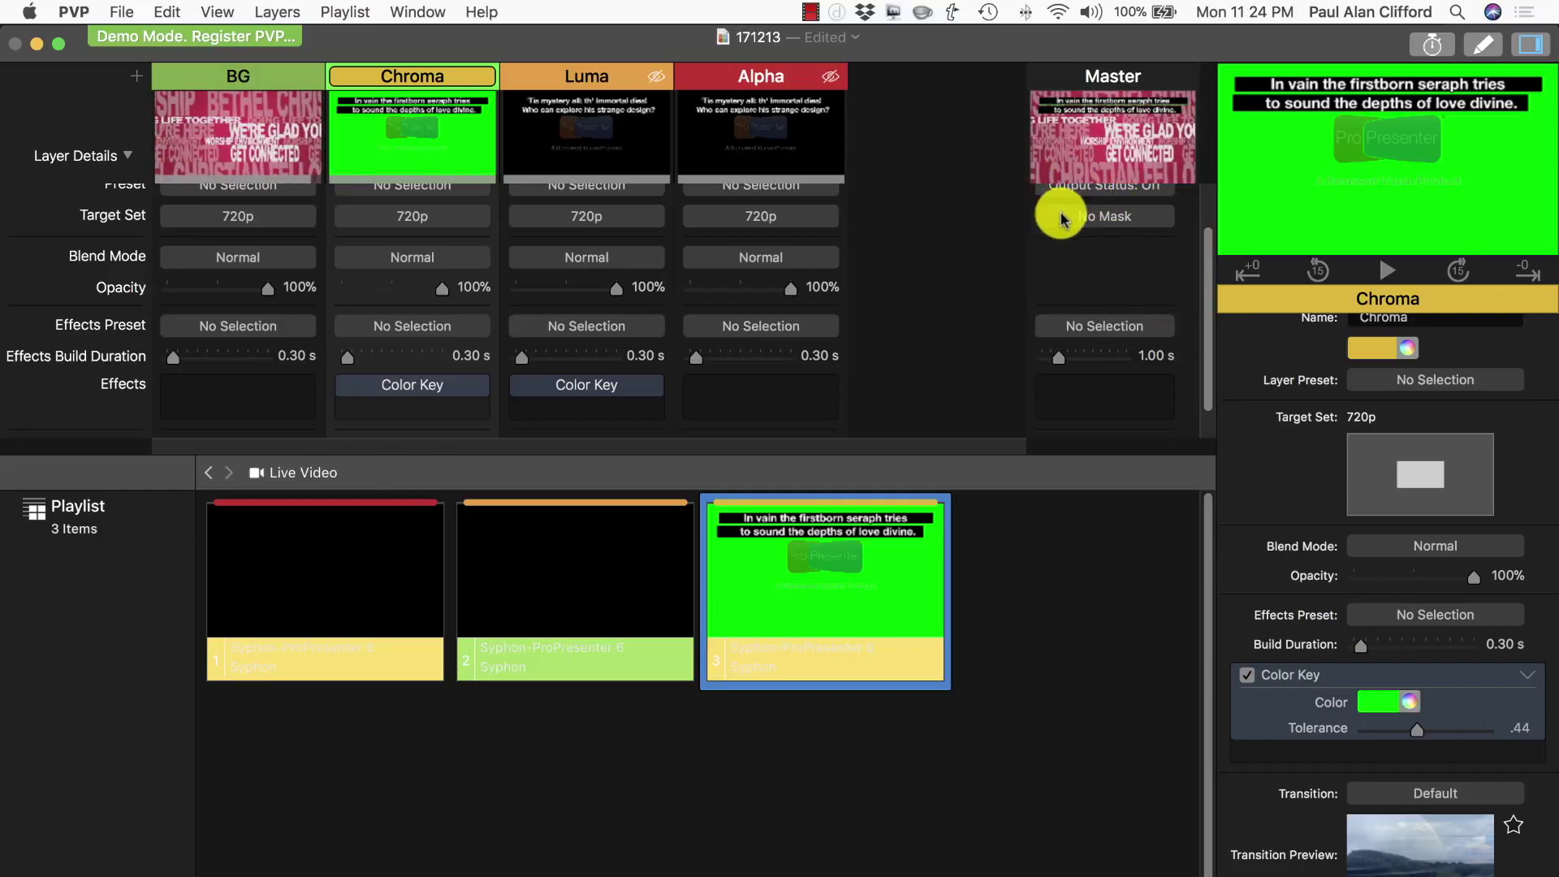
{"action": "left_click", "coordinate": [268, 82]}
{"action": "mouse_move", "coordinate": [539, 129]}
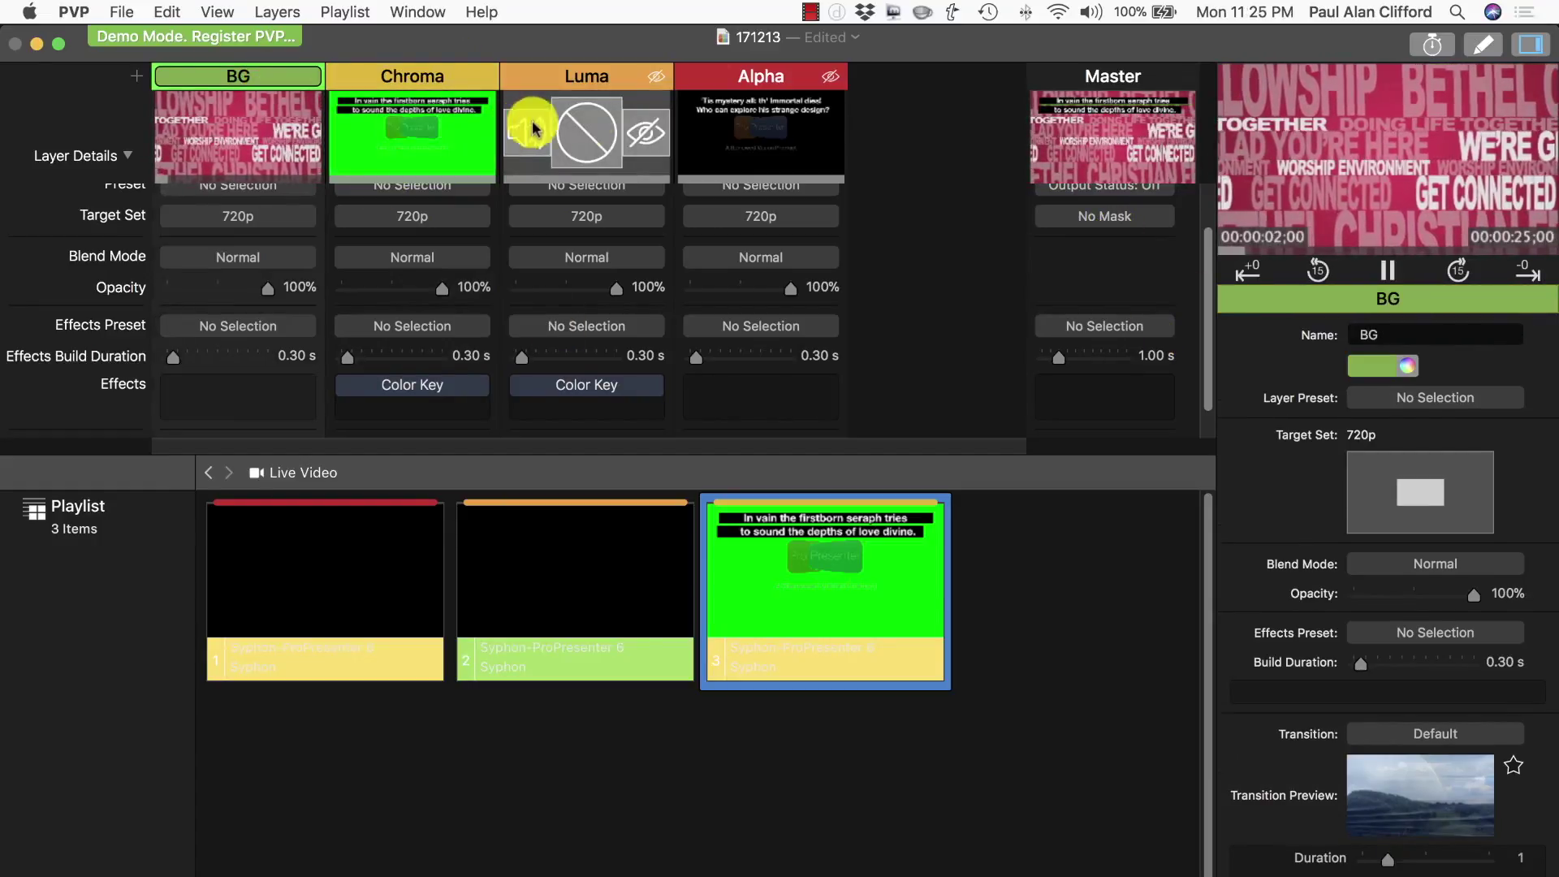
Step: Show the Master output with slide 2's lyrics keyed over the scrolling BG video
{"action": "left_click", "coordinate": [1103, 77]}
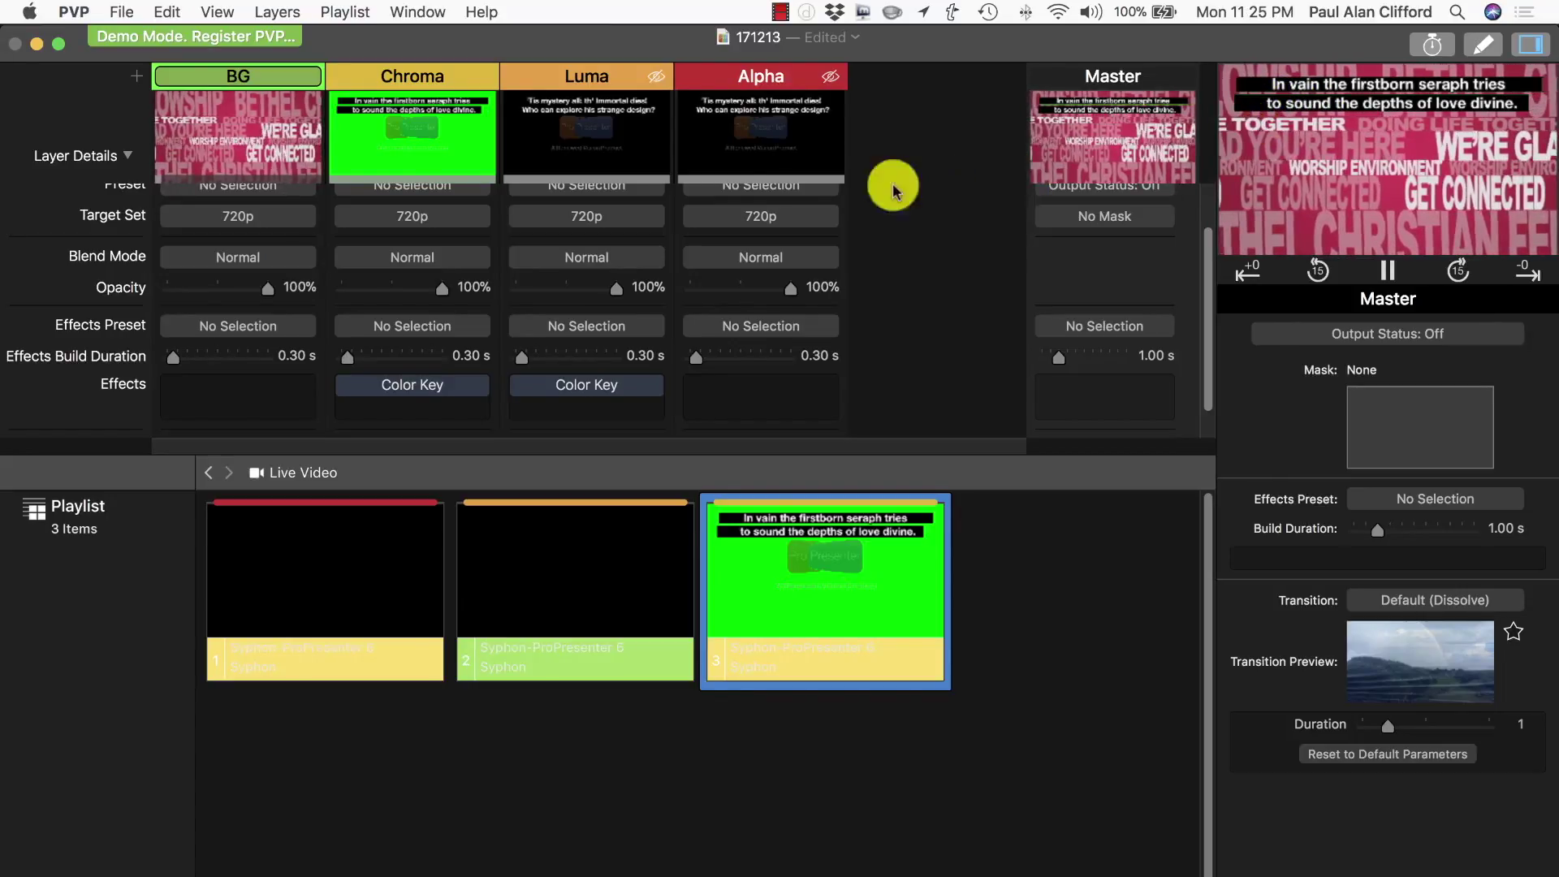
{"action": "mouse_move", "coordinate": [742, 122]}
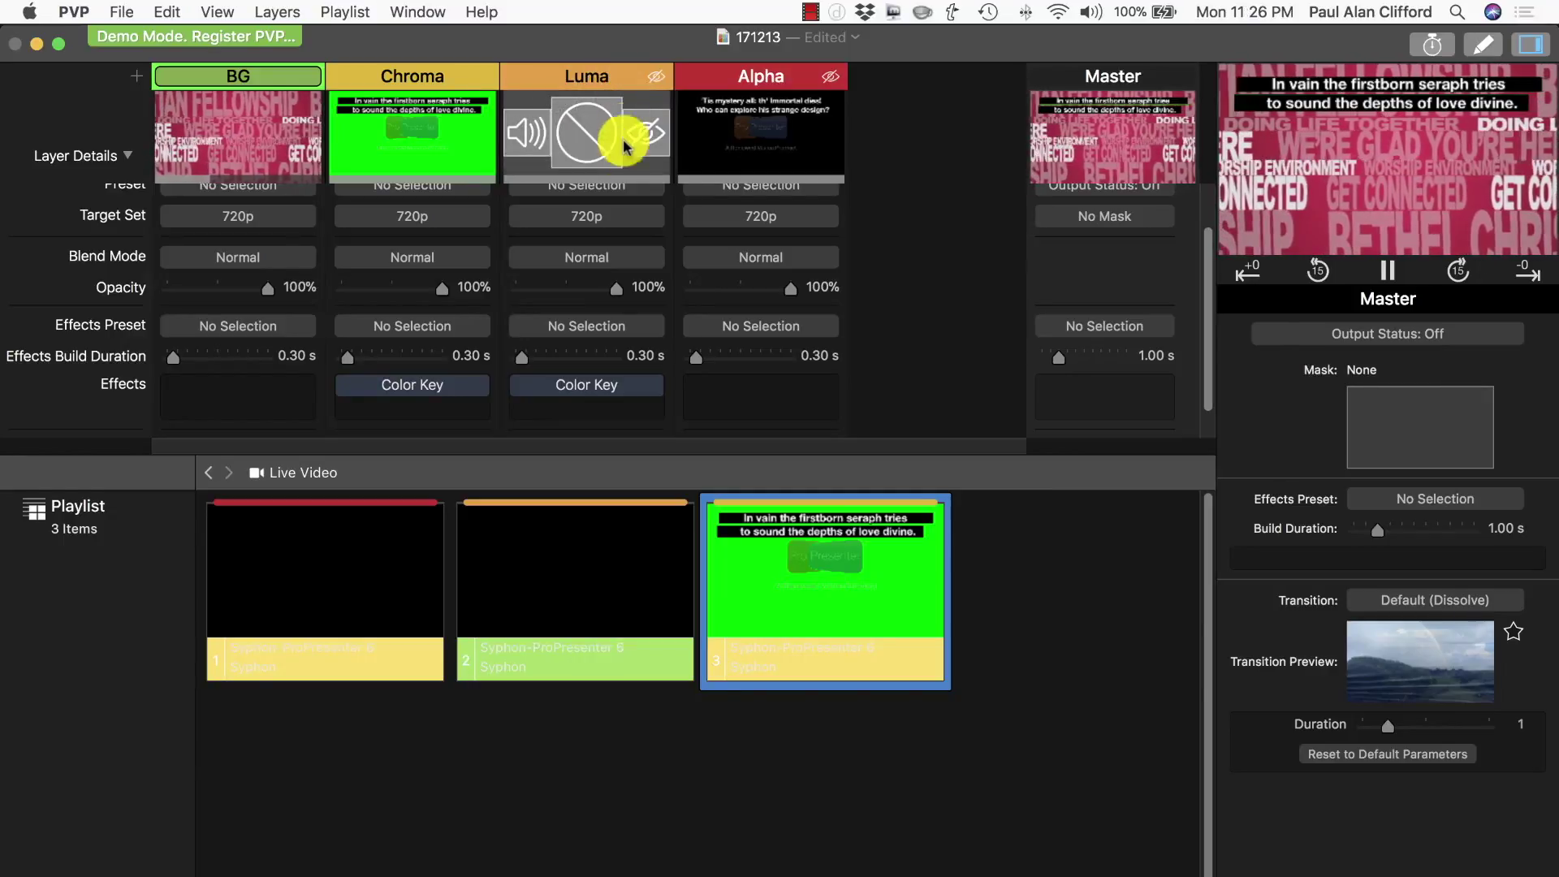
{"action": "mouse_move", "coordinate": [455, 140]}
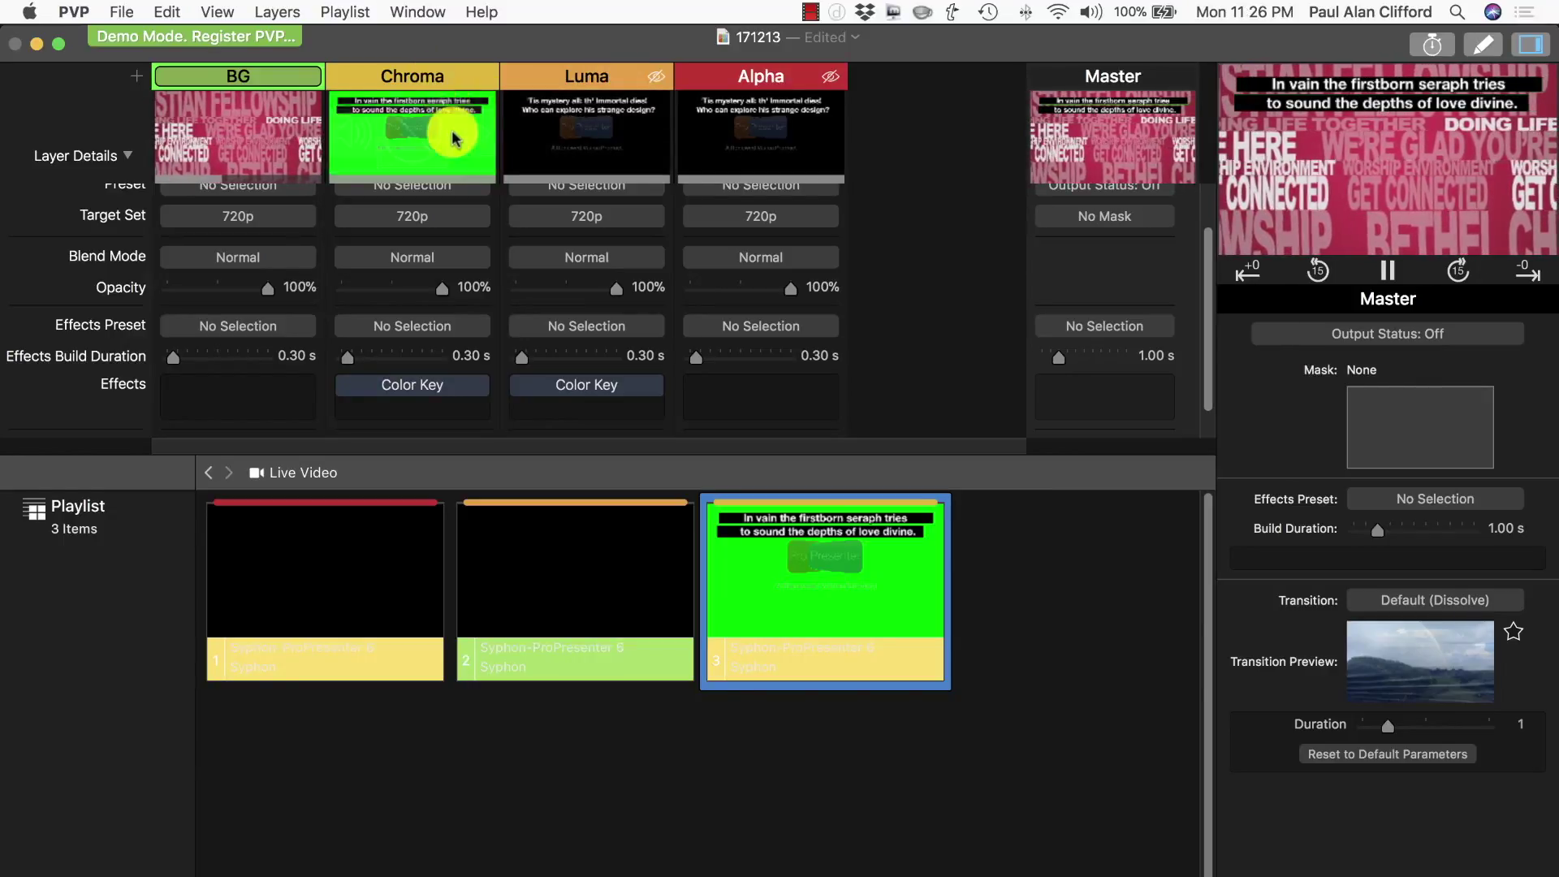